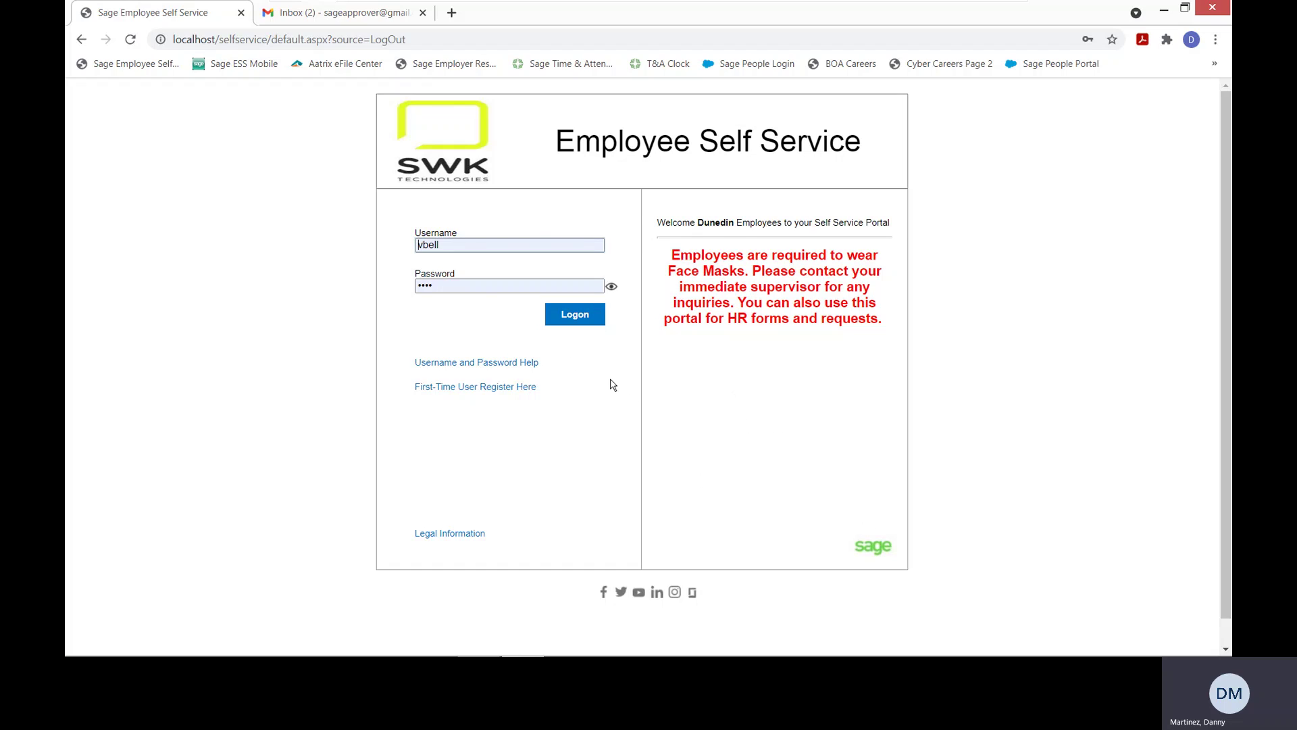
Log on to Employee Self Service with the prefilled credentials and view the employee's personal profile
left_click(574, 319)
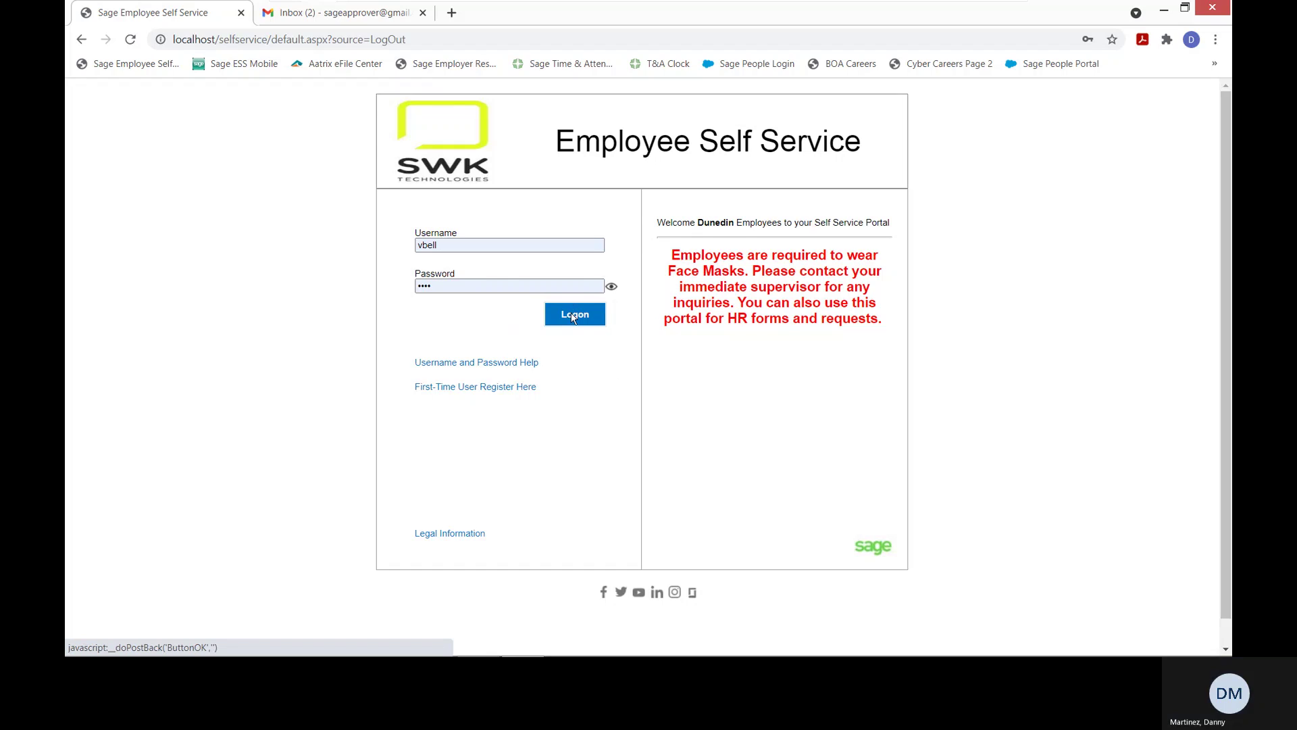
left_click(573, 317)
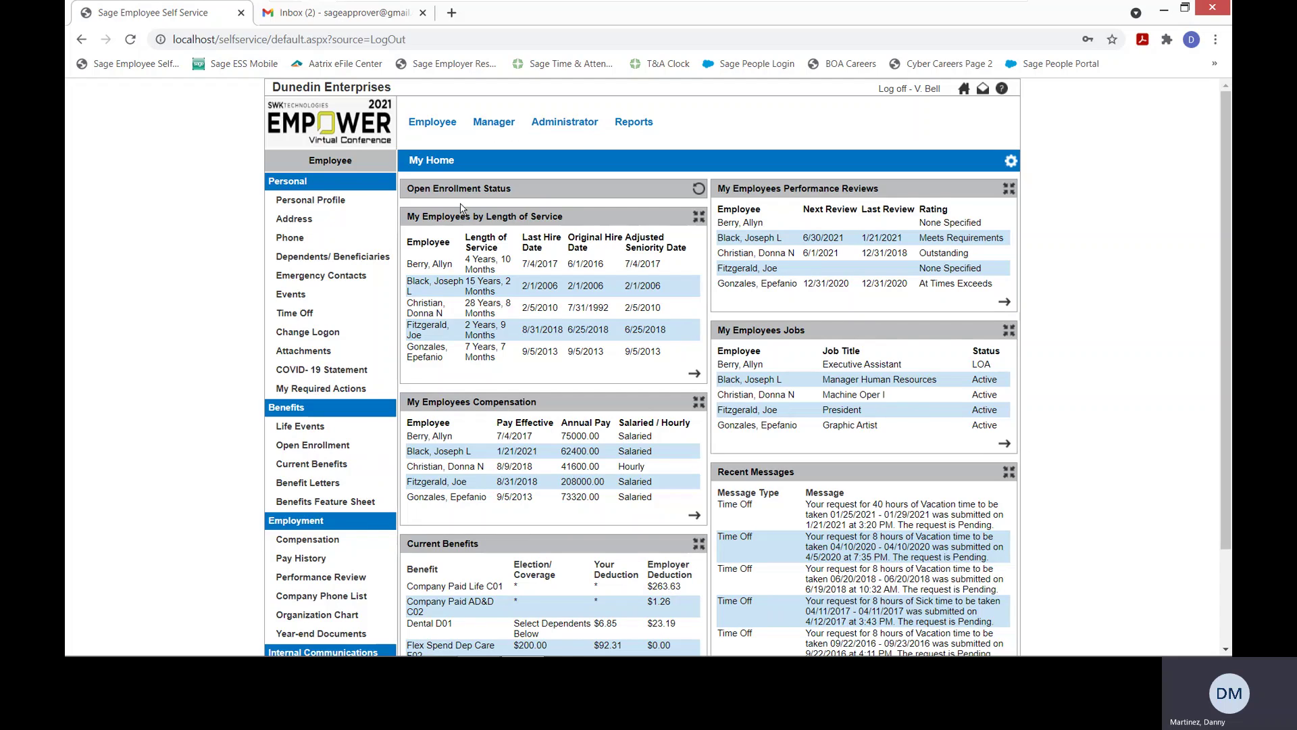
left_click(321, 207)
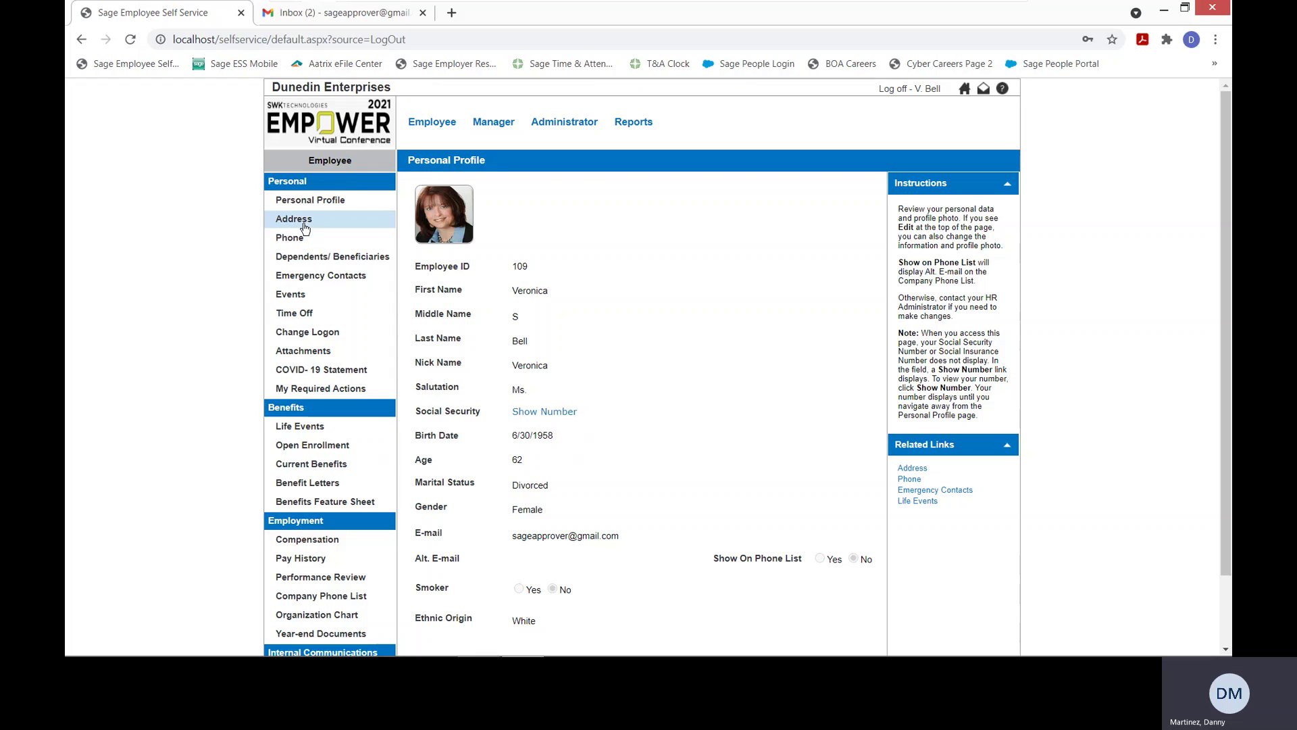
View the home address in edit mode and the blank entry form for a new dependent or beneficiary
left_click(305, 229)
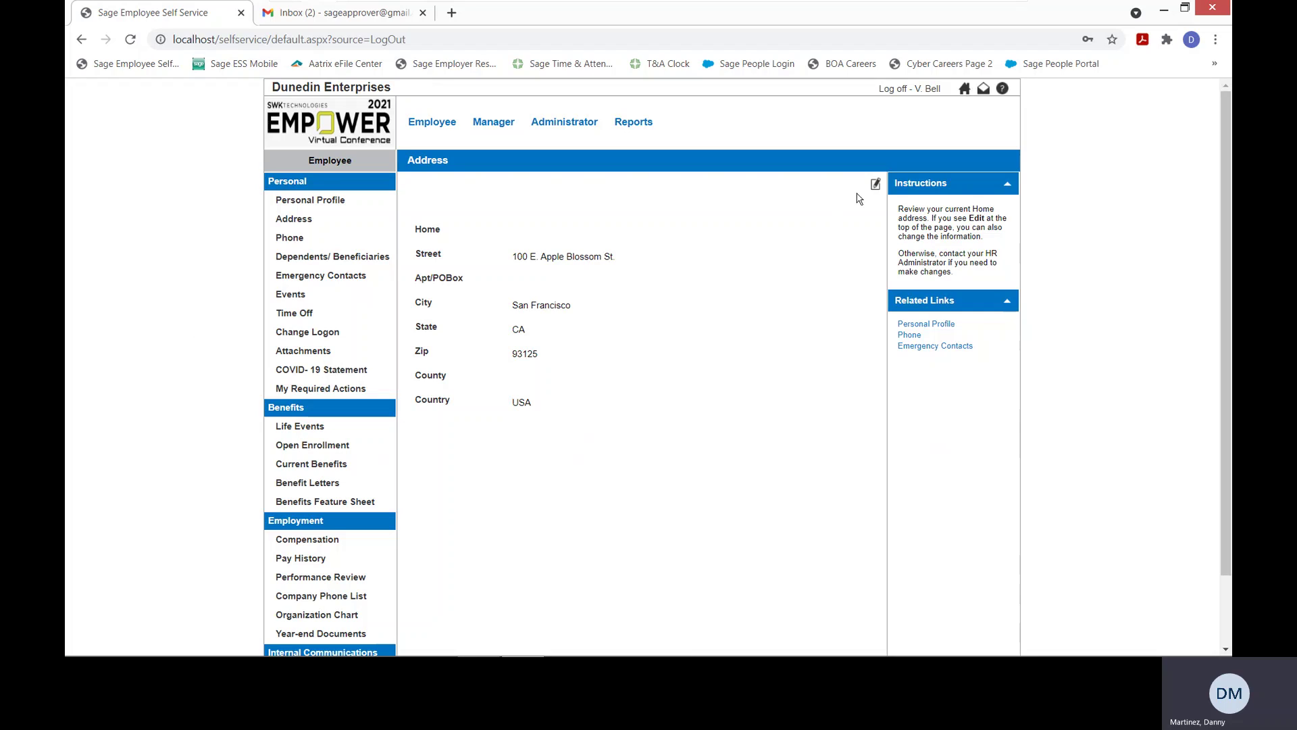
left_click(874, 187)
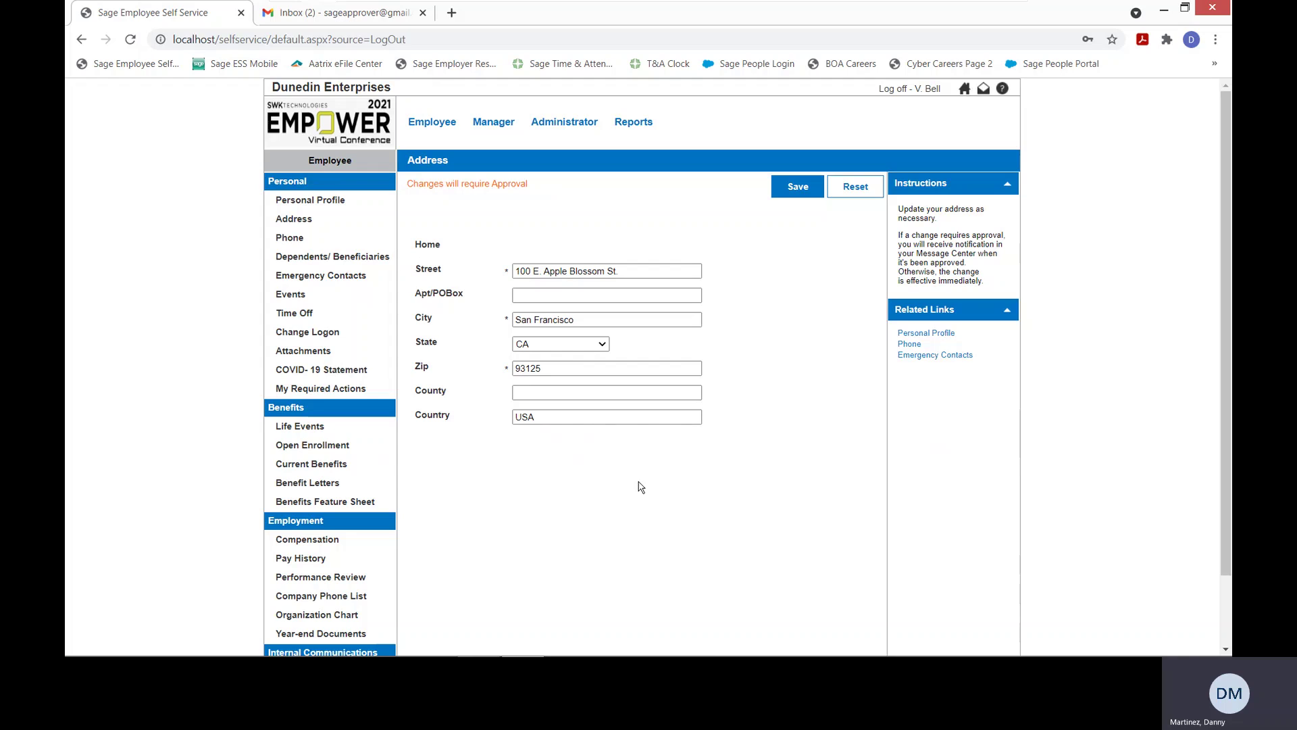
left_click(328, 257)
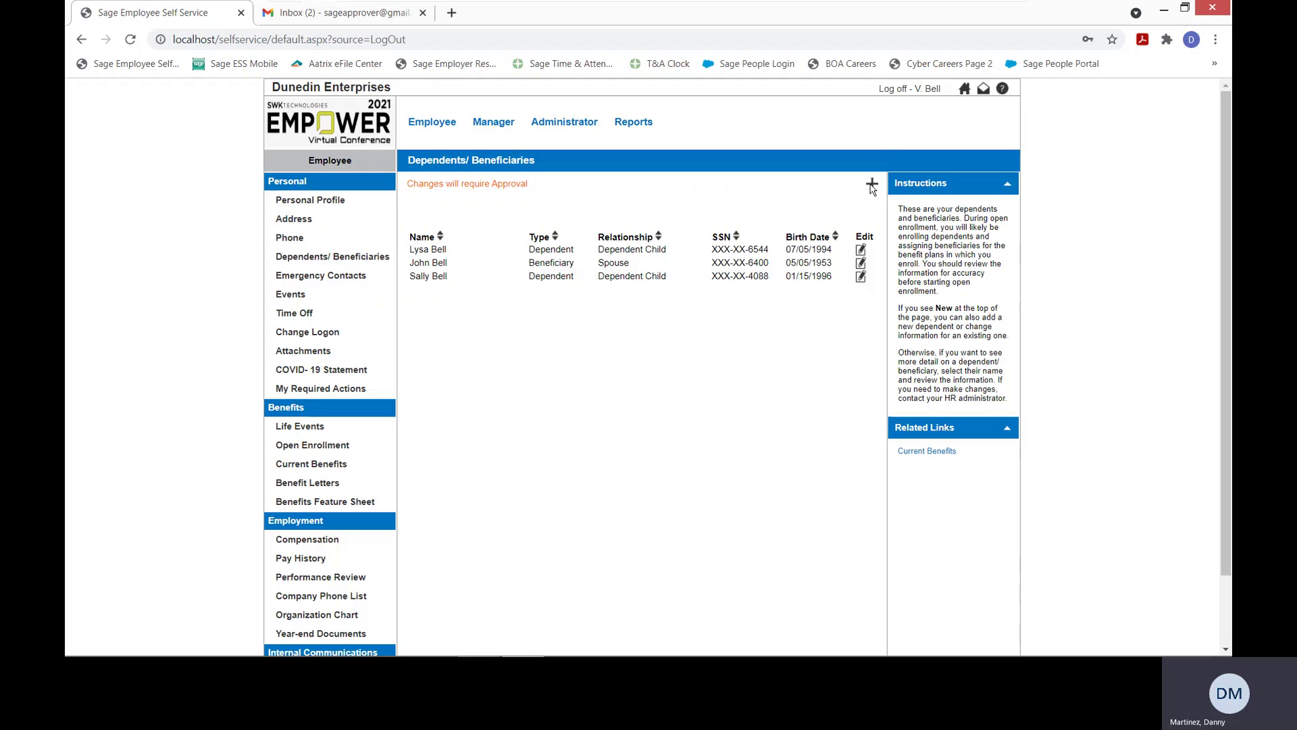
left_click(872, 185)
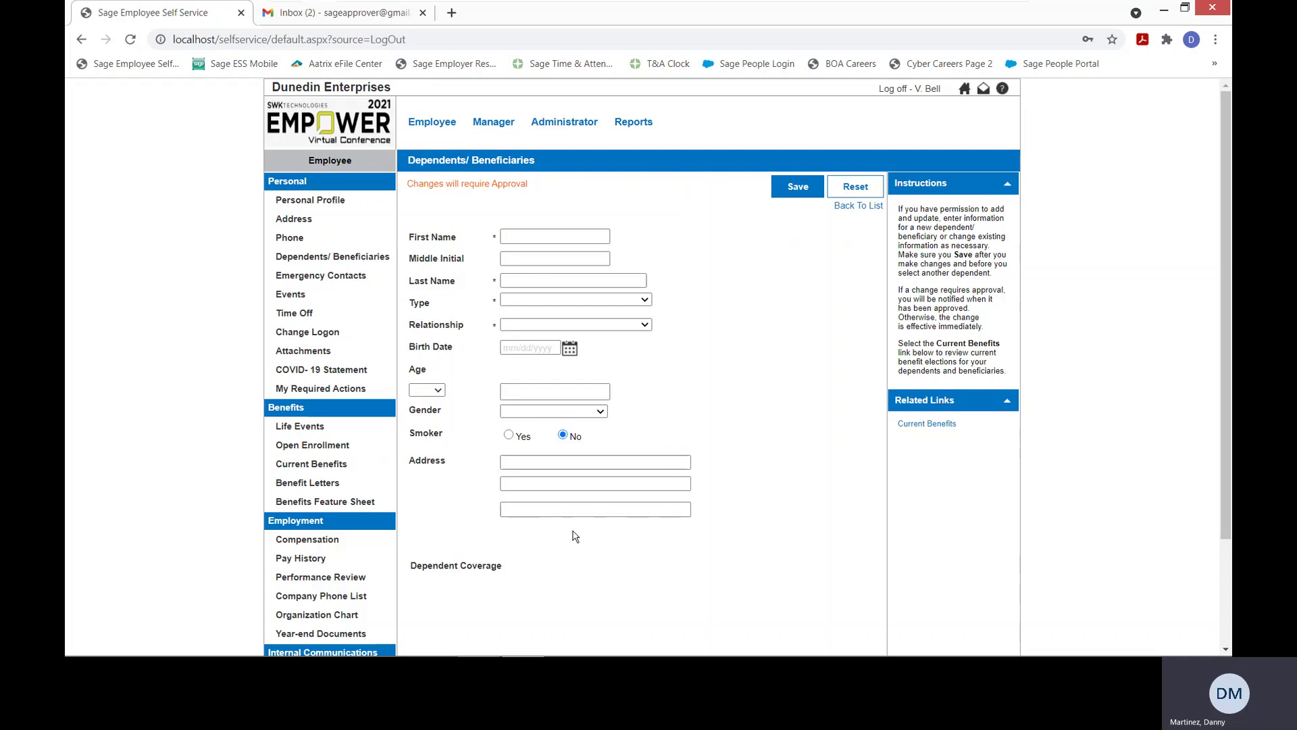
Review the time off balances and the plan choices in a new time off request, and return to the list without saving
left_click(295, 314)
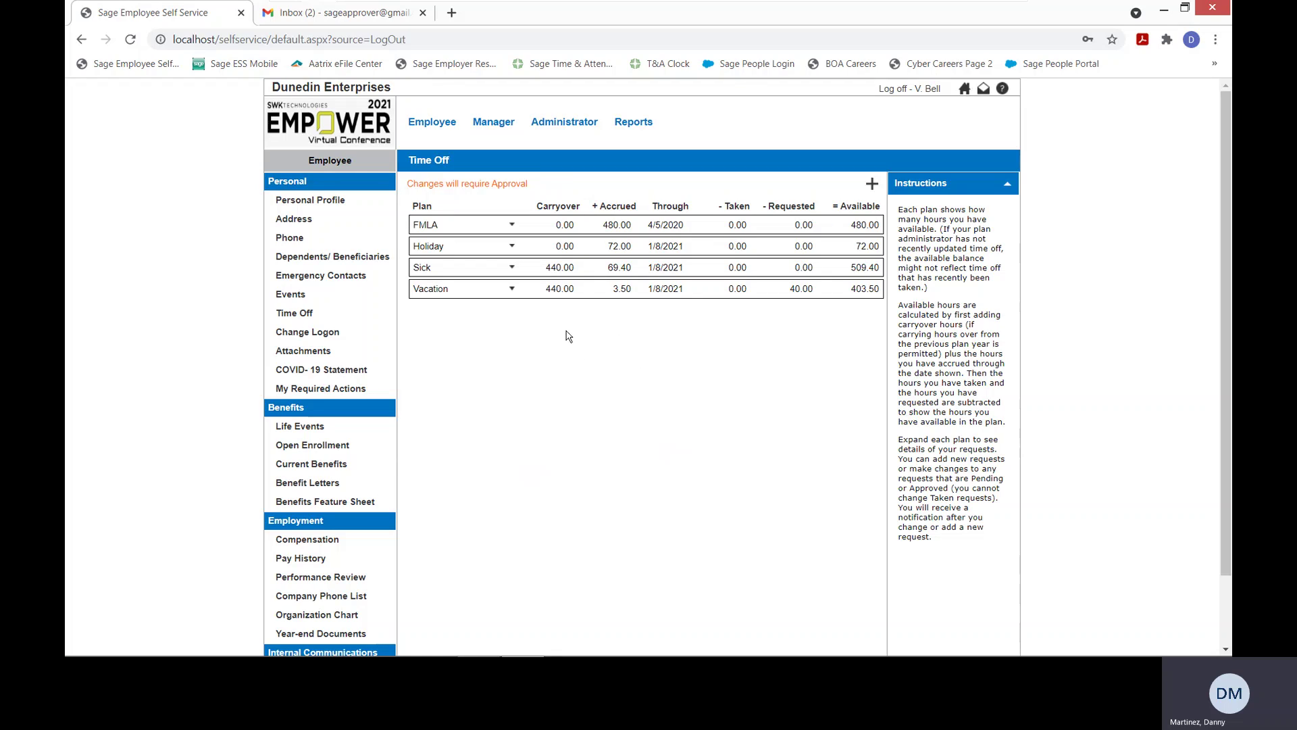
left_click(873, 186)
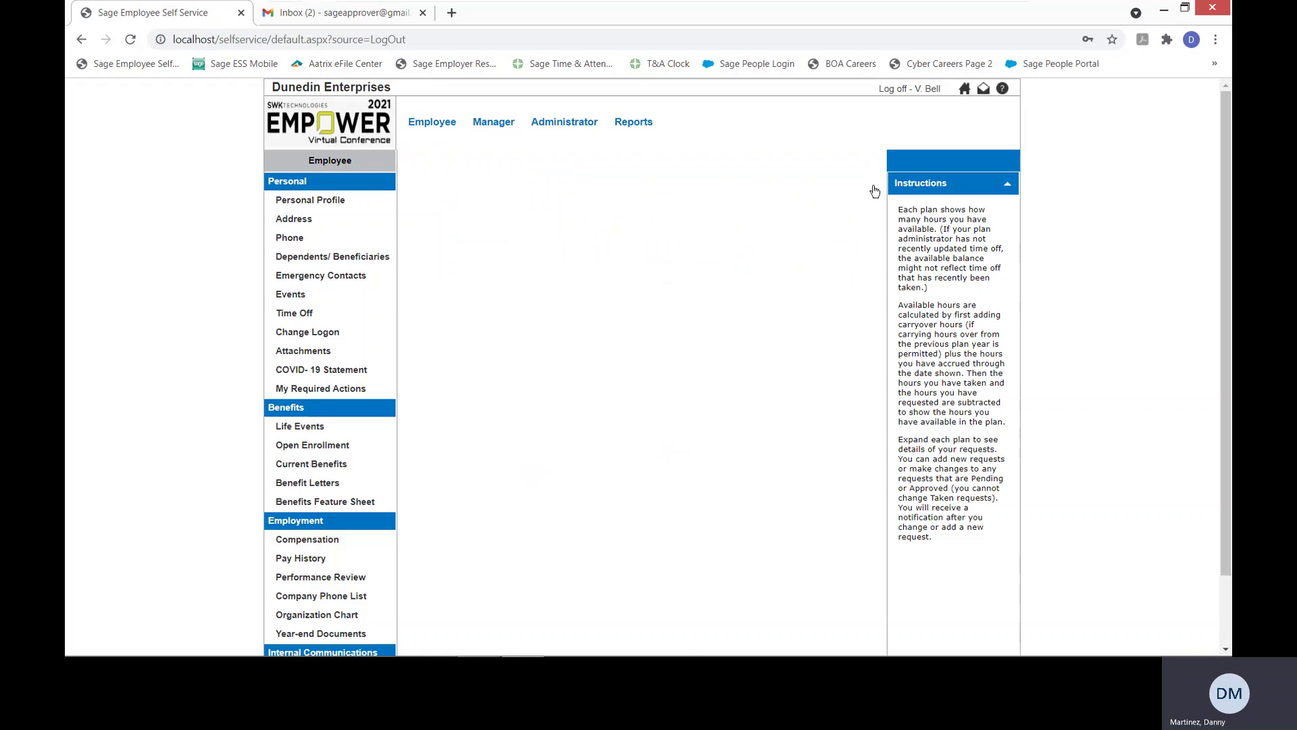
left_click(586, 235)
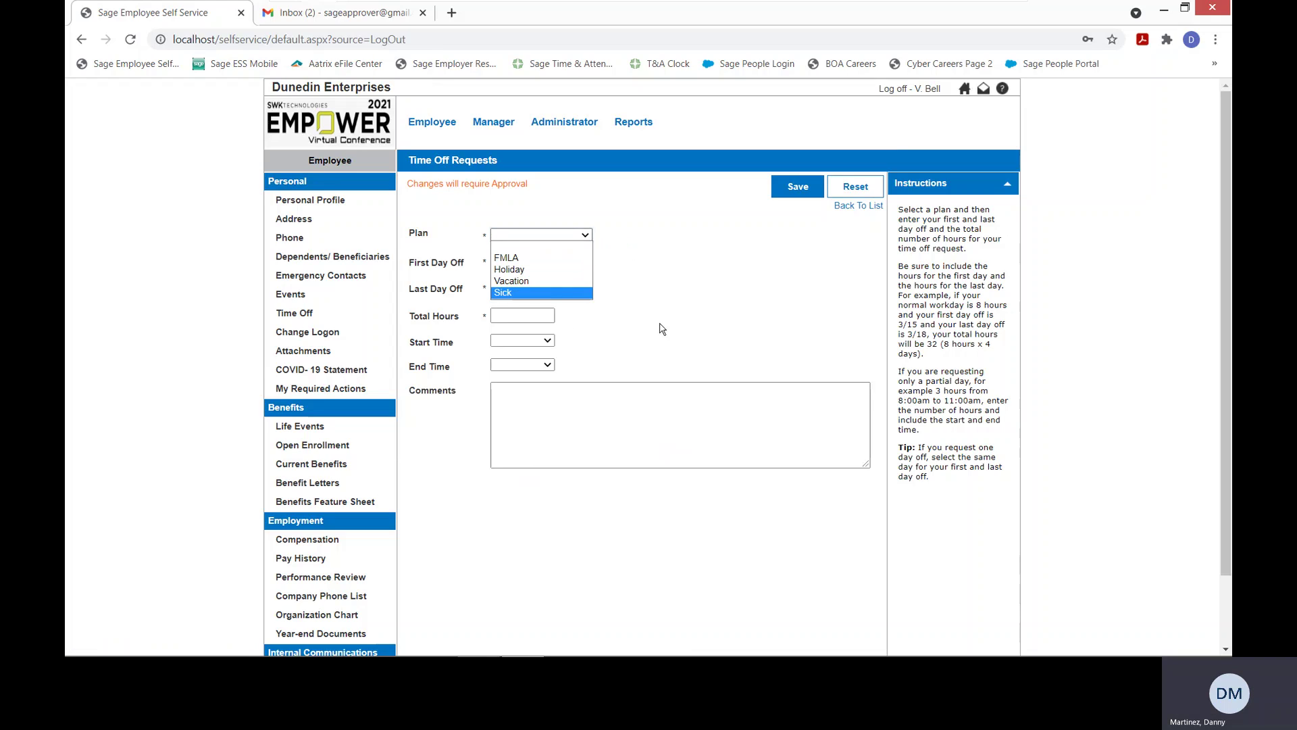
left_click(711, 329)
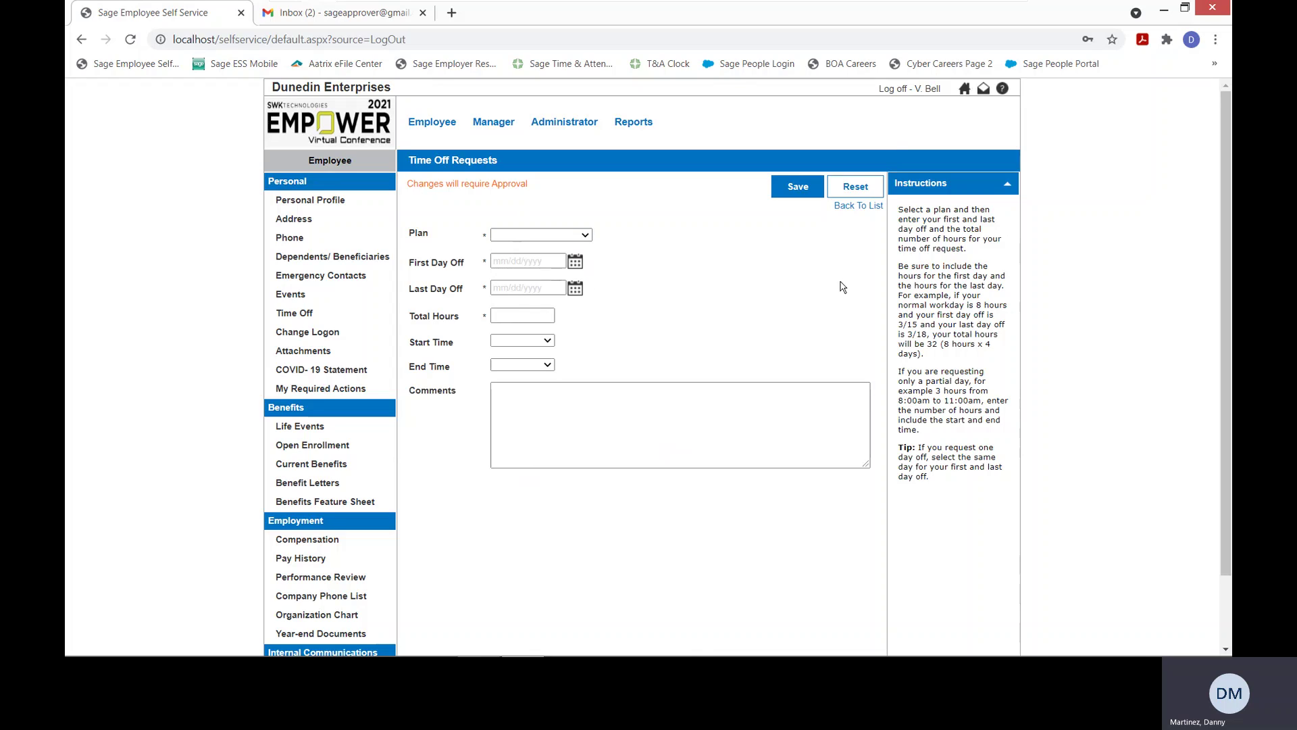
left_click(859, 207)
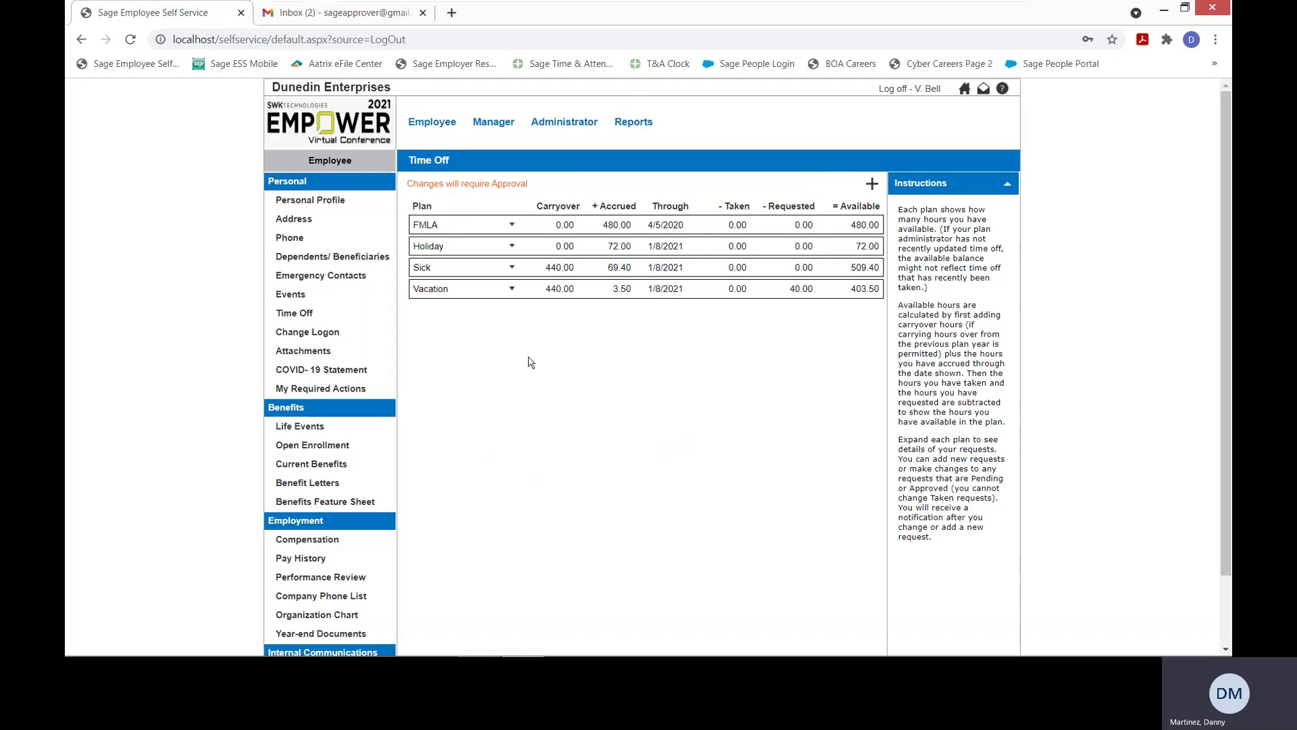
View the employee's attachments and open the draft I-9 Form for HRActions from the employee's required actions
left_click(303, 351)
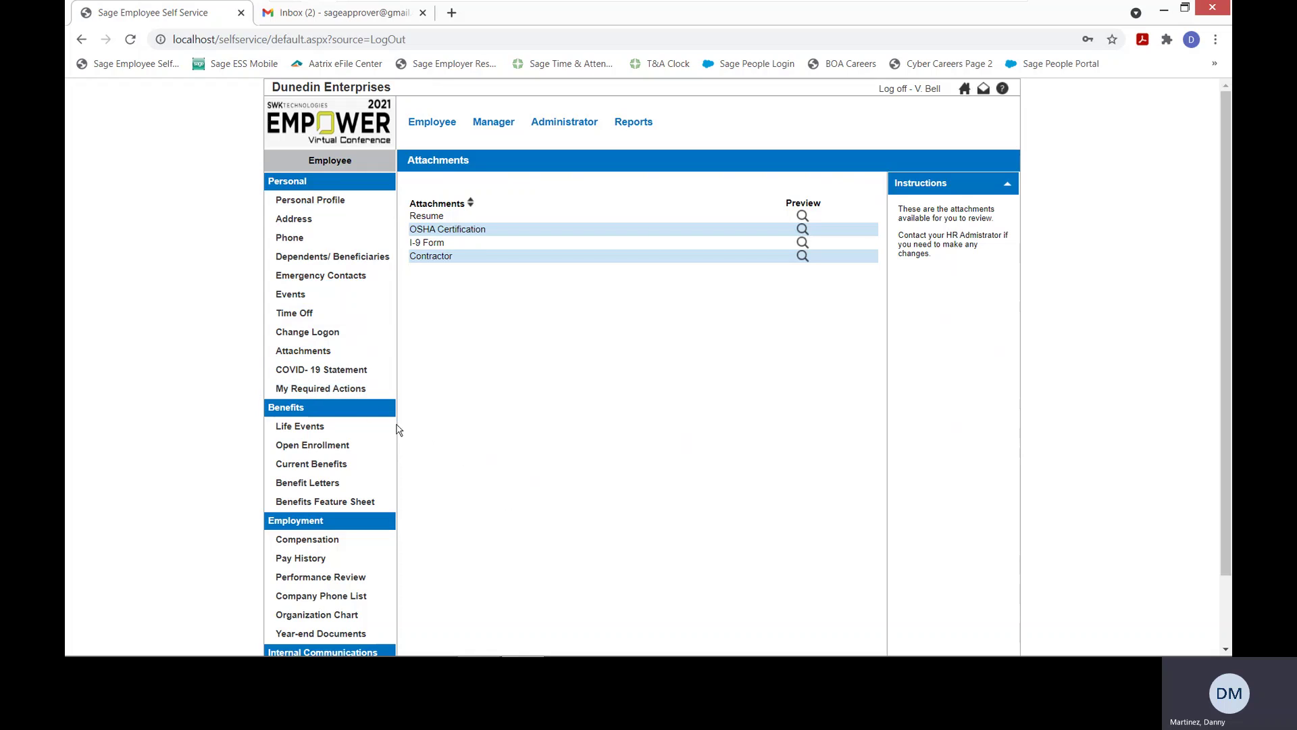
left_click(331, 395)
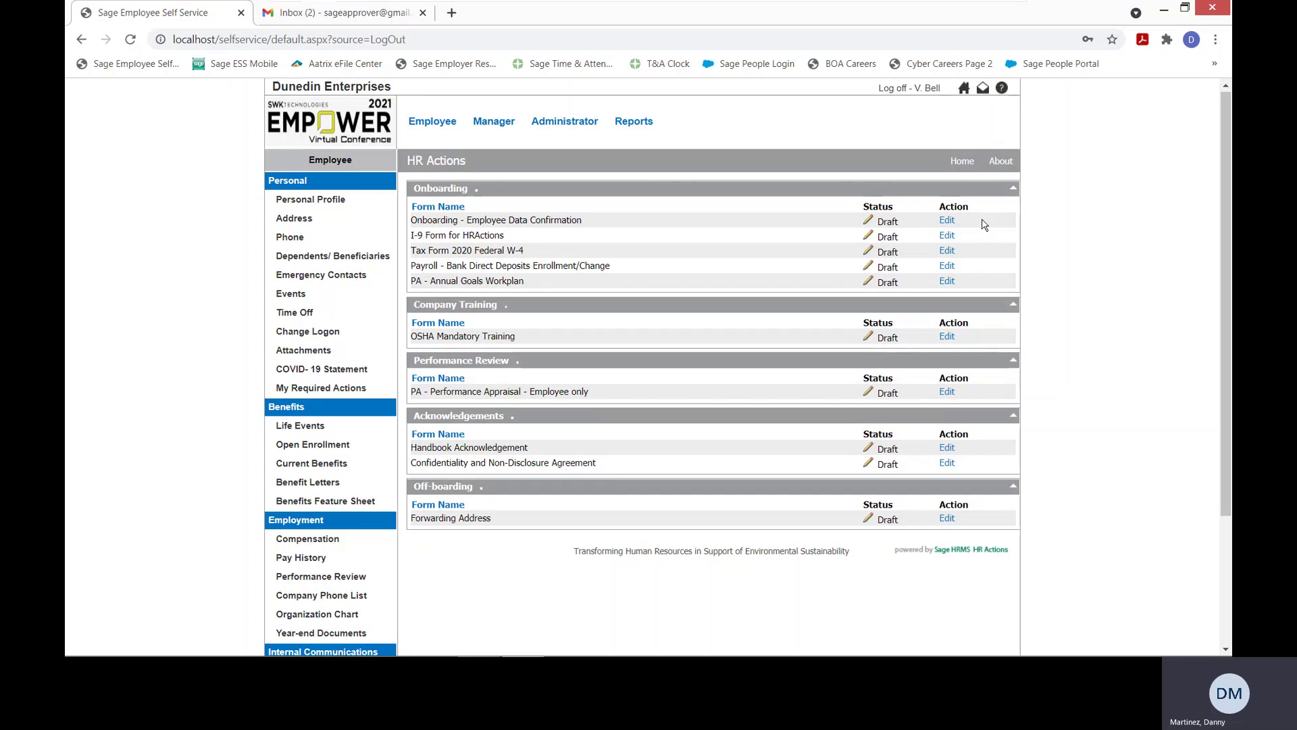
left_click(946, 235)
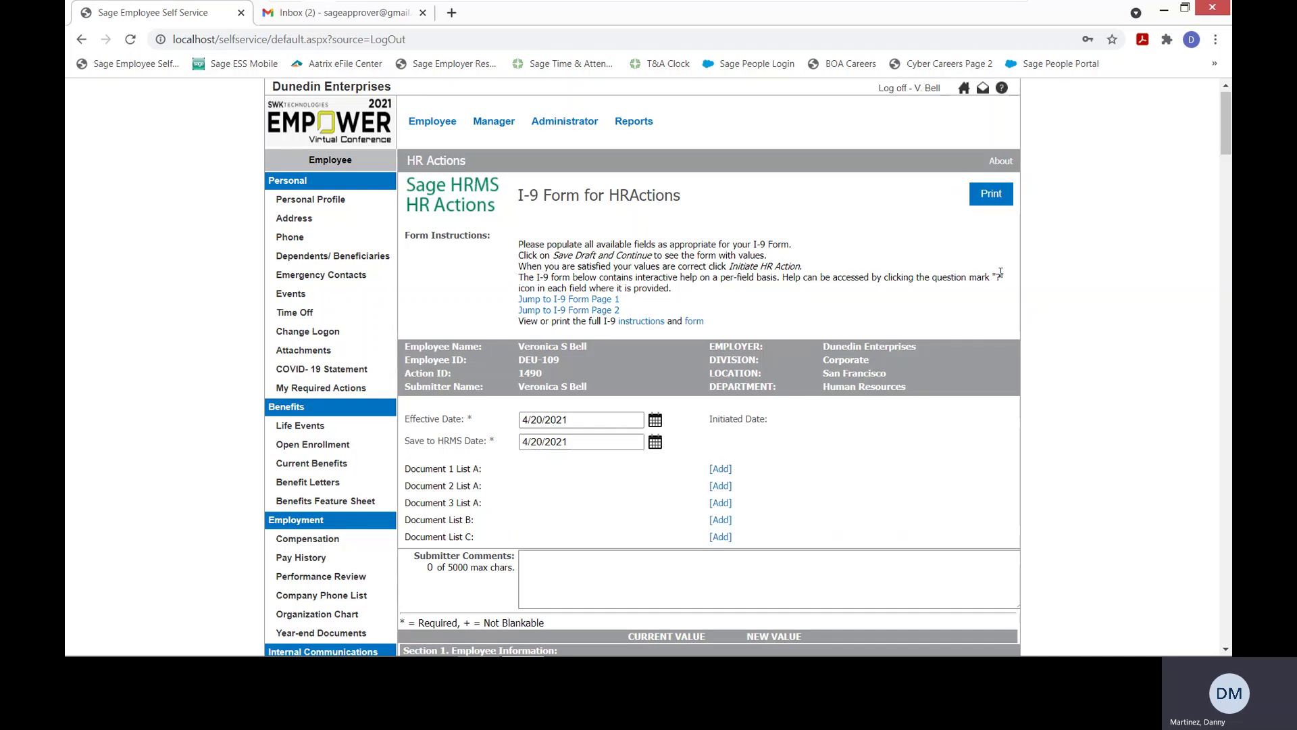
Look at the file upload window for Document 1 List A on the I-9 form and close it without attaching anything
scroll(1021, 279, "down", 3)
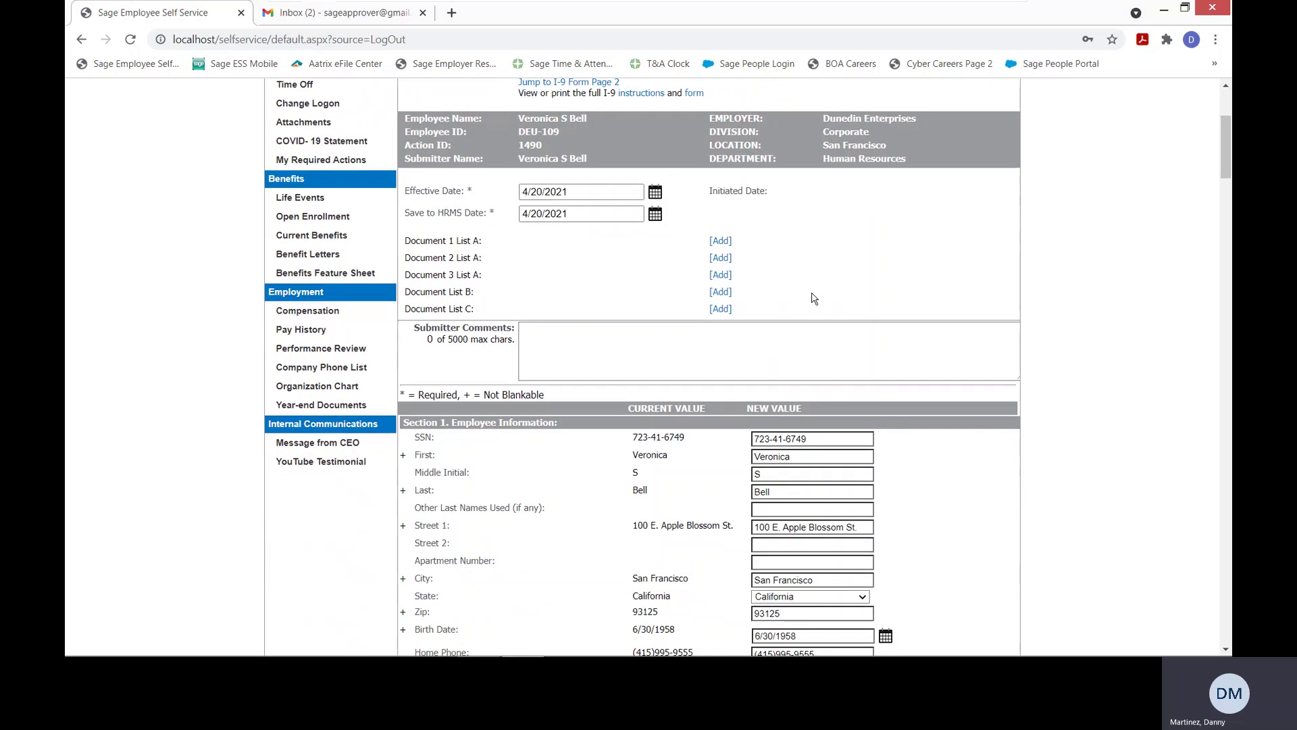
left_click(721, 242)
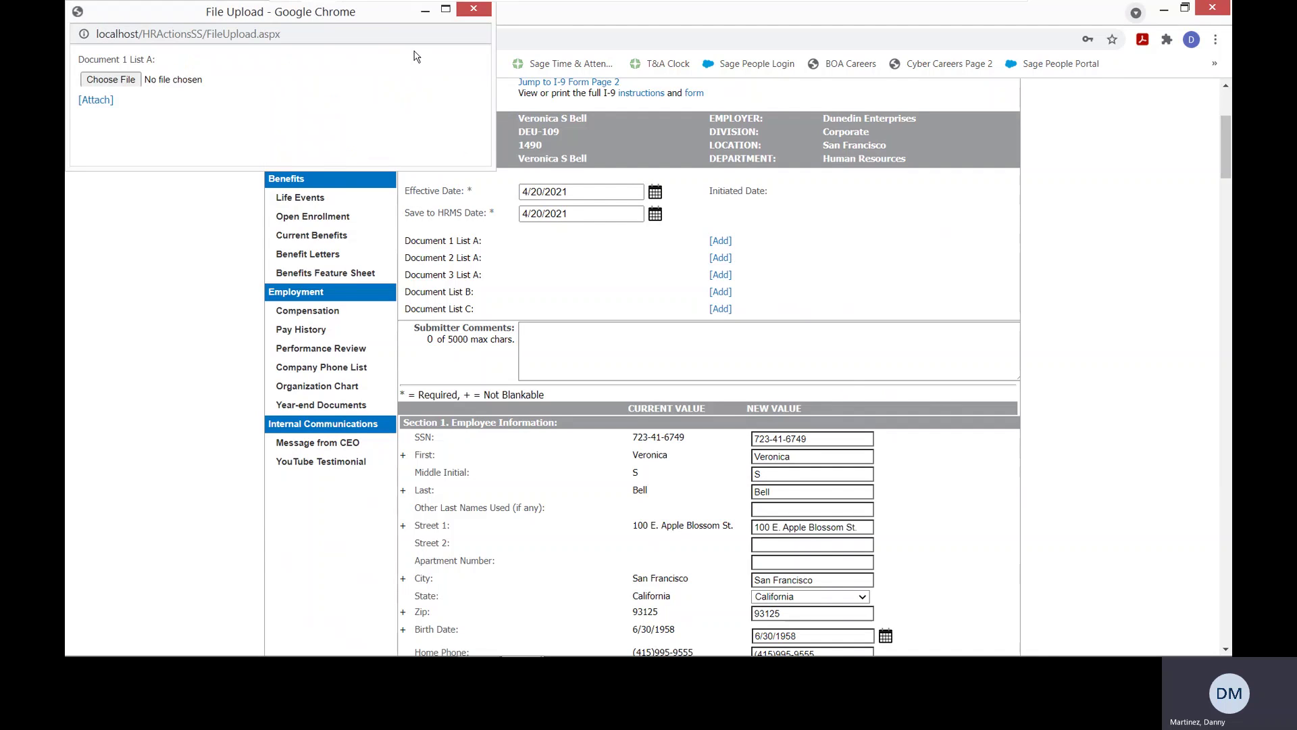
left_click_drag(388, 22, 484, 265)
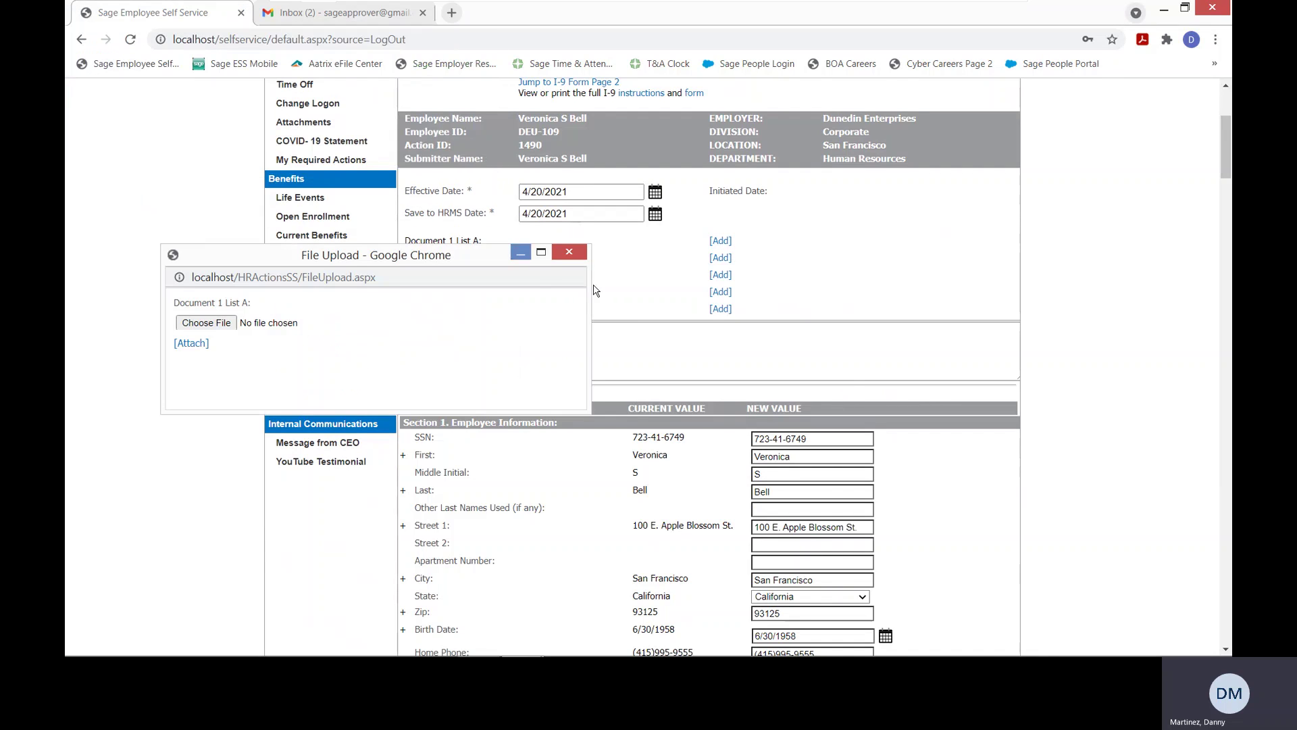
left_click(569, 254)
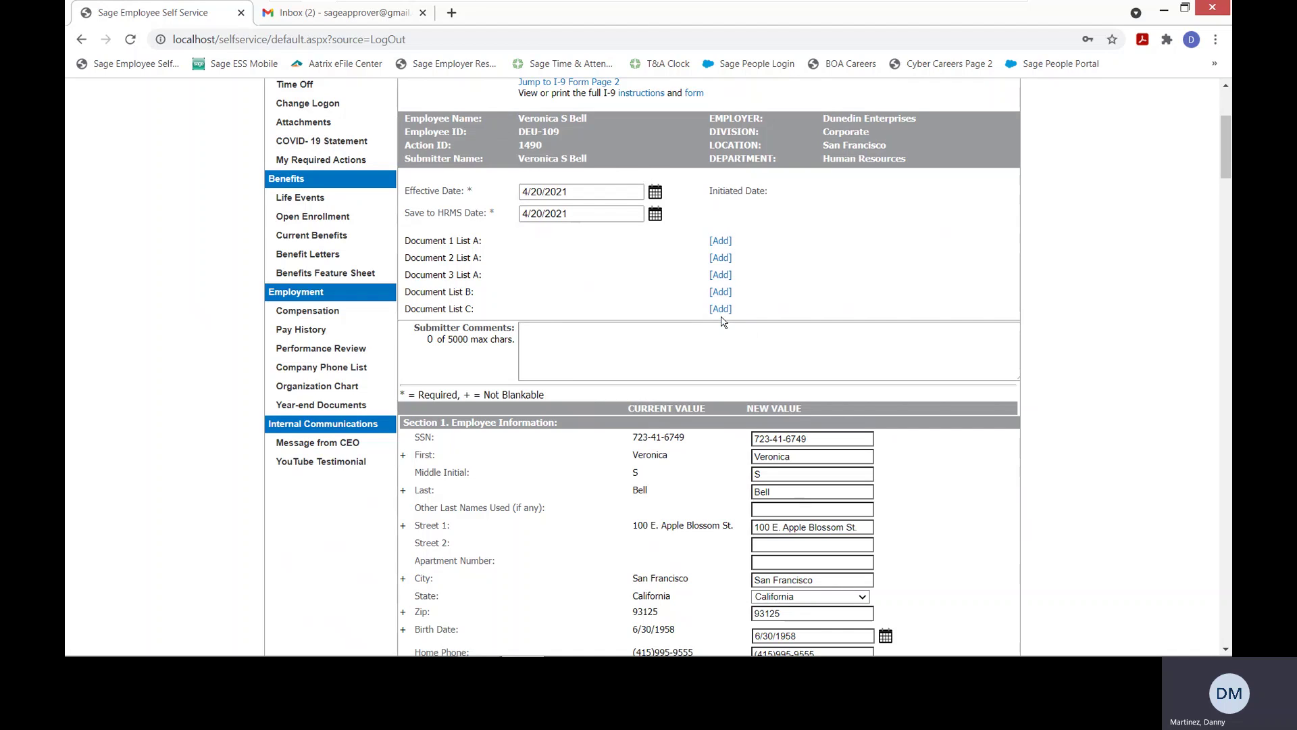
Examine the I-9 entry sections, from the form instructions and employee information through attestation, employee and preparer certification, and employer certification
scroll(723, 321, "up", 3)
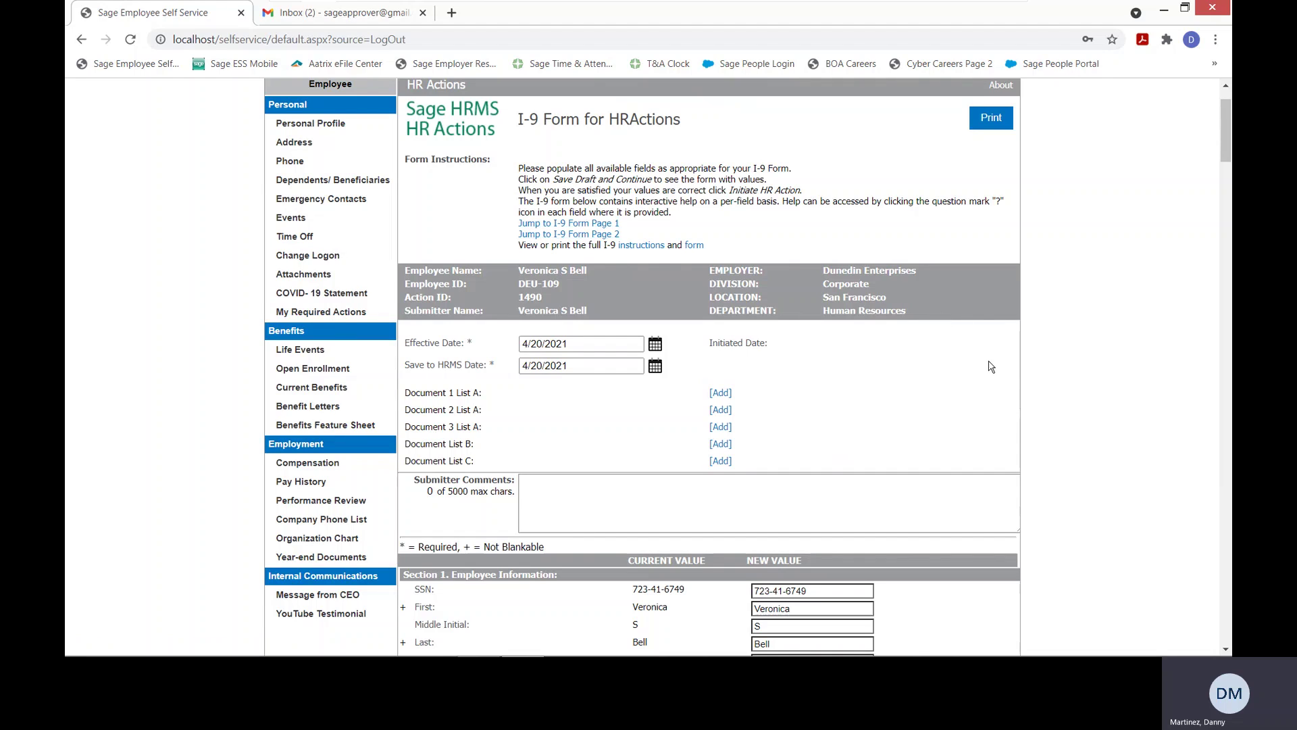
scroll(992, 367, "down", 2)
scroll(991, 367, "down", 2)
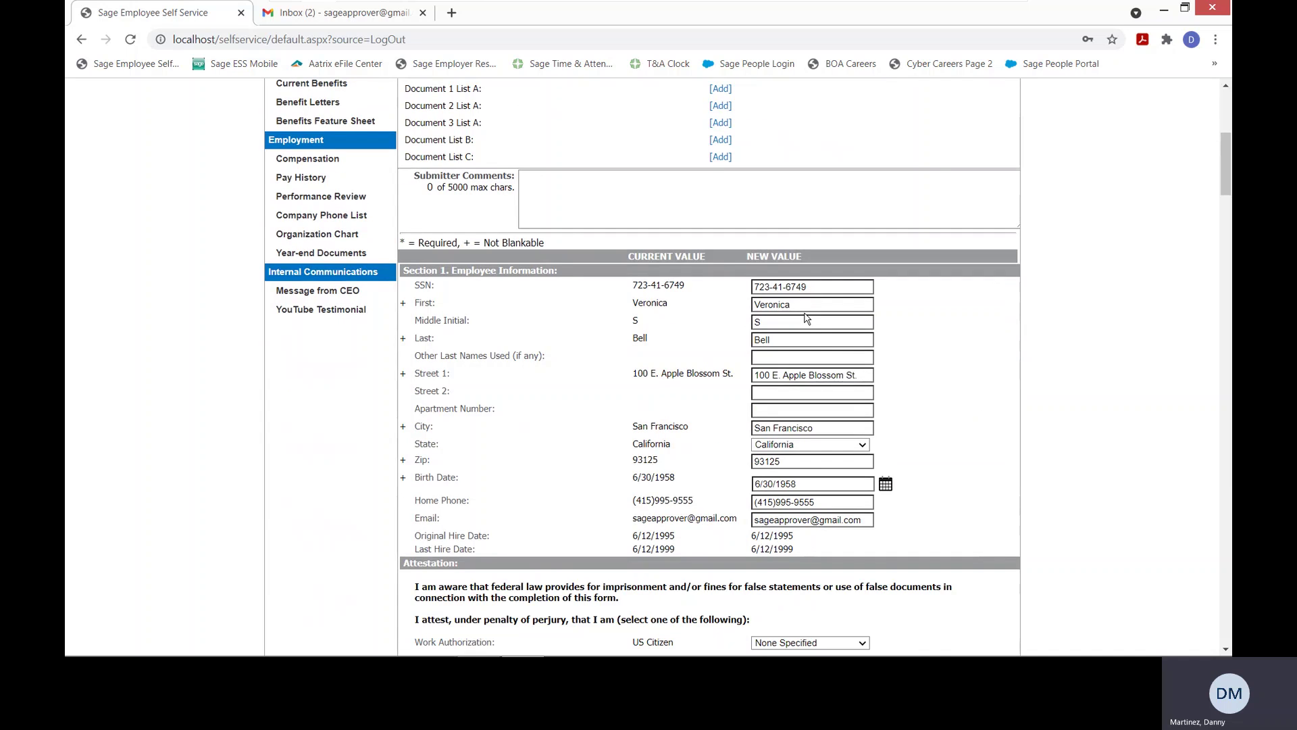
scroll(1027, 449, "down", 3)
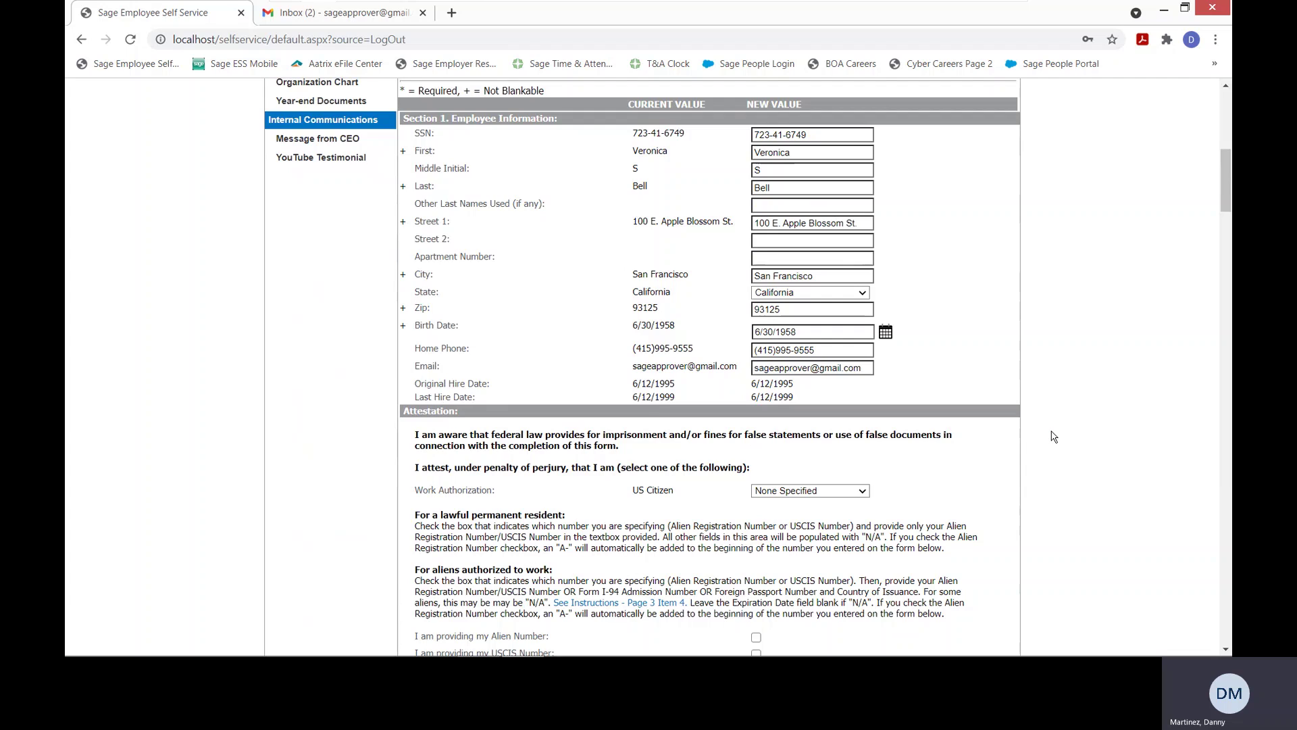
scroll(1052, 436, "down", 4)
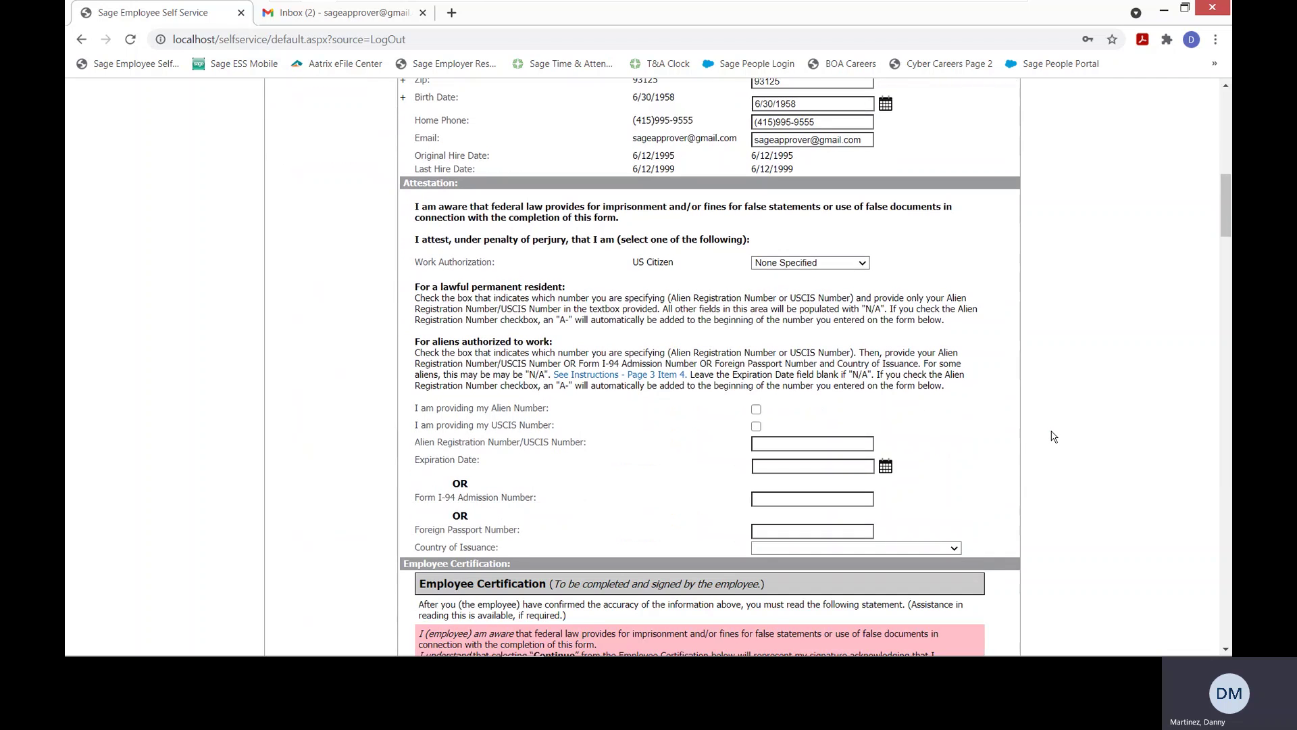
scroll(1052, 436, "down", 1)
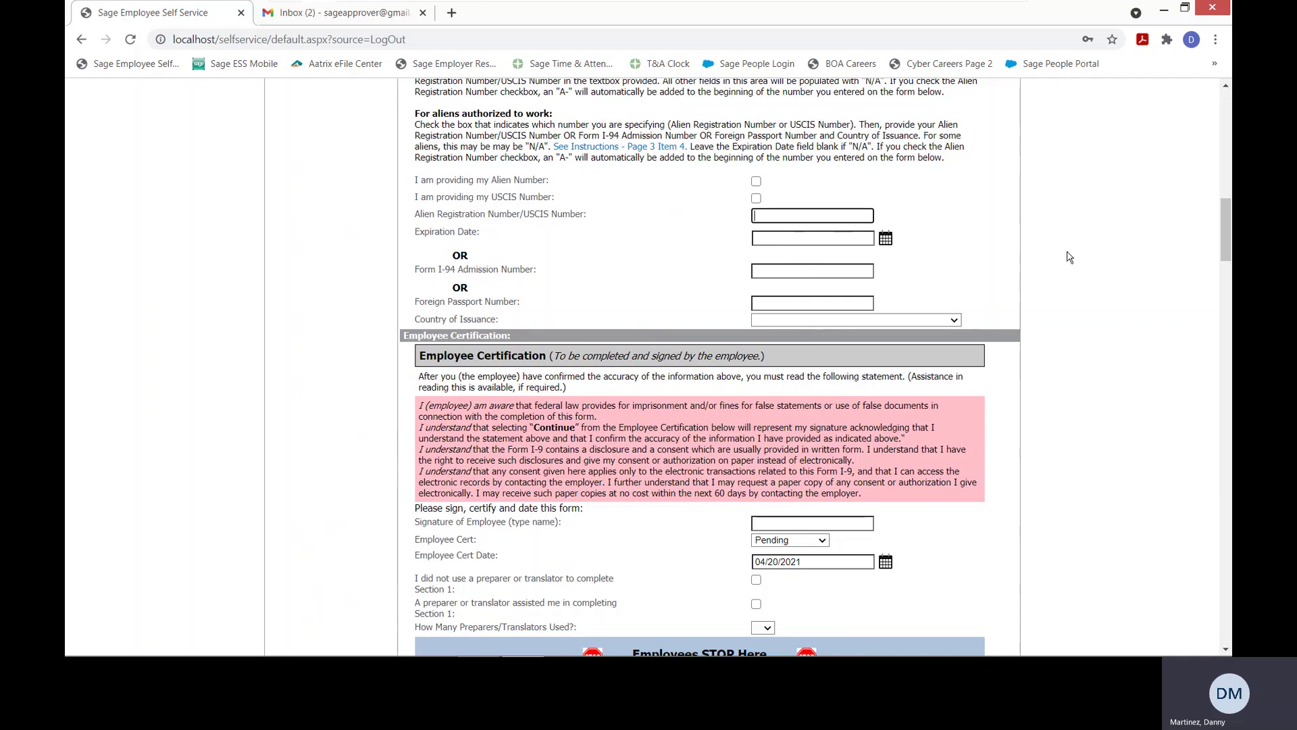
scroll(1109, 274, "down", 2)
scroll(1109, 274, "down", 5)
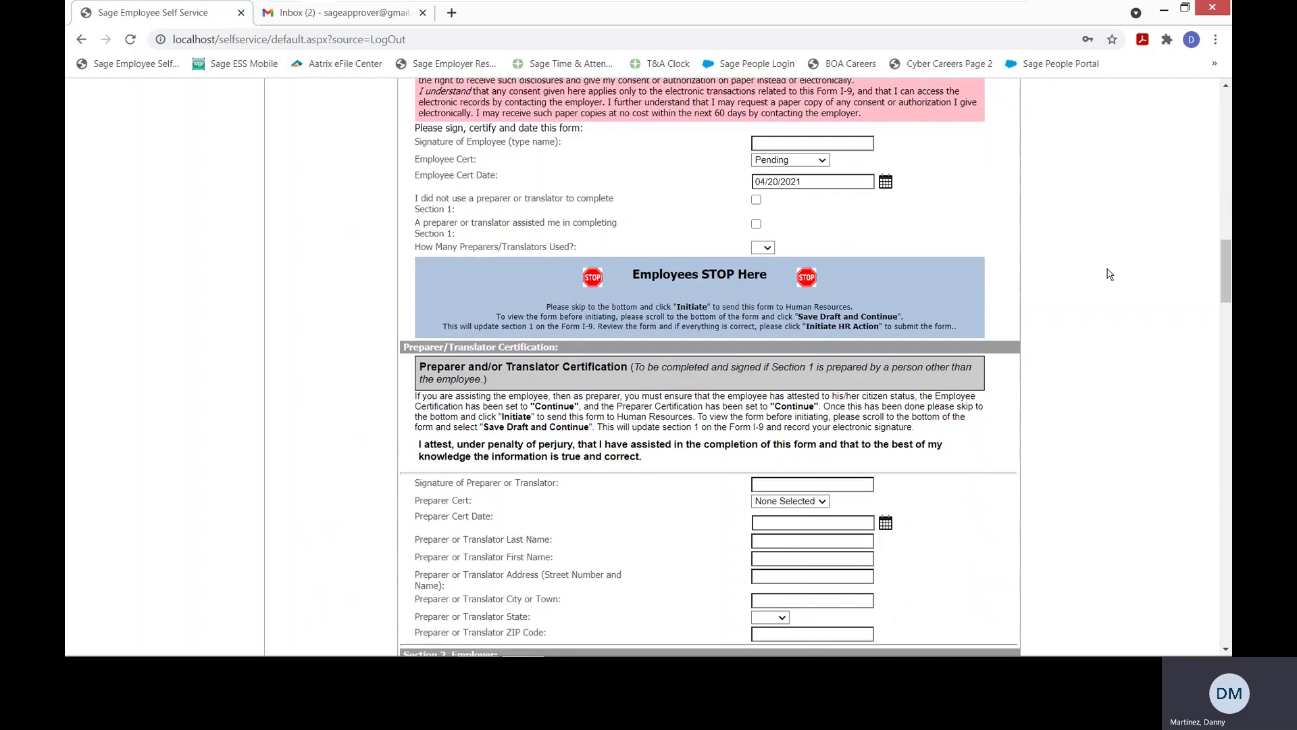
scroll(1109, 273, "down", 4)
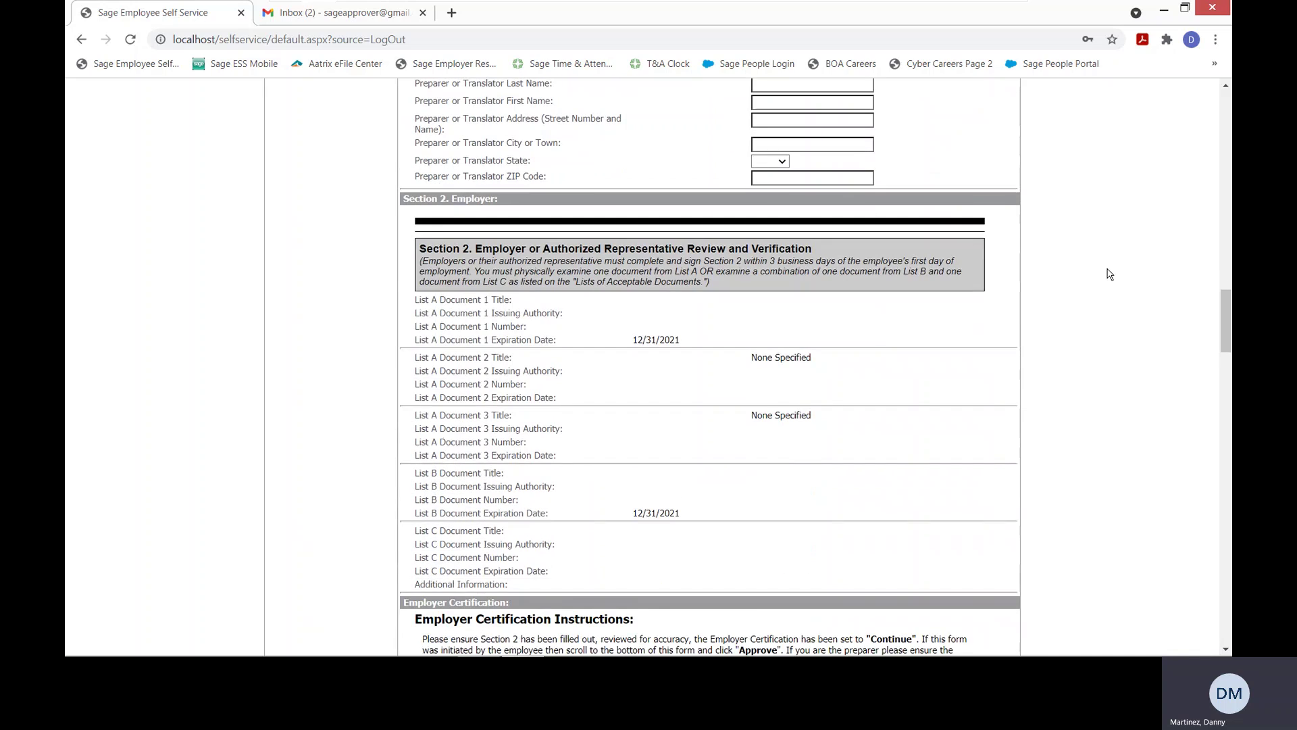
scroll(1109, 274, "down", 6)
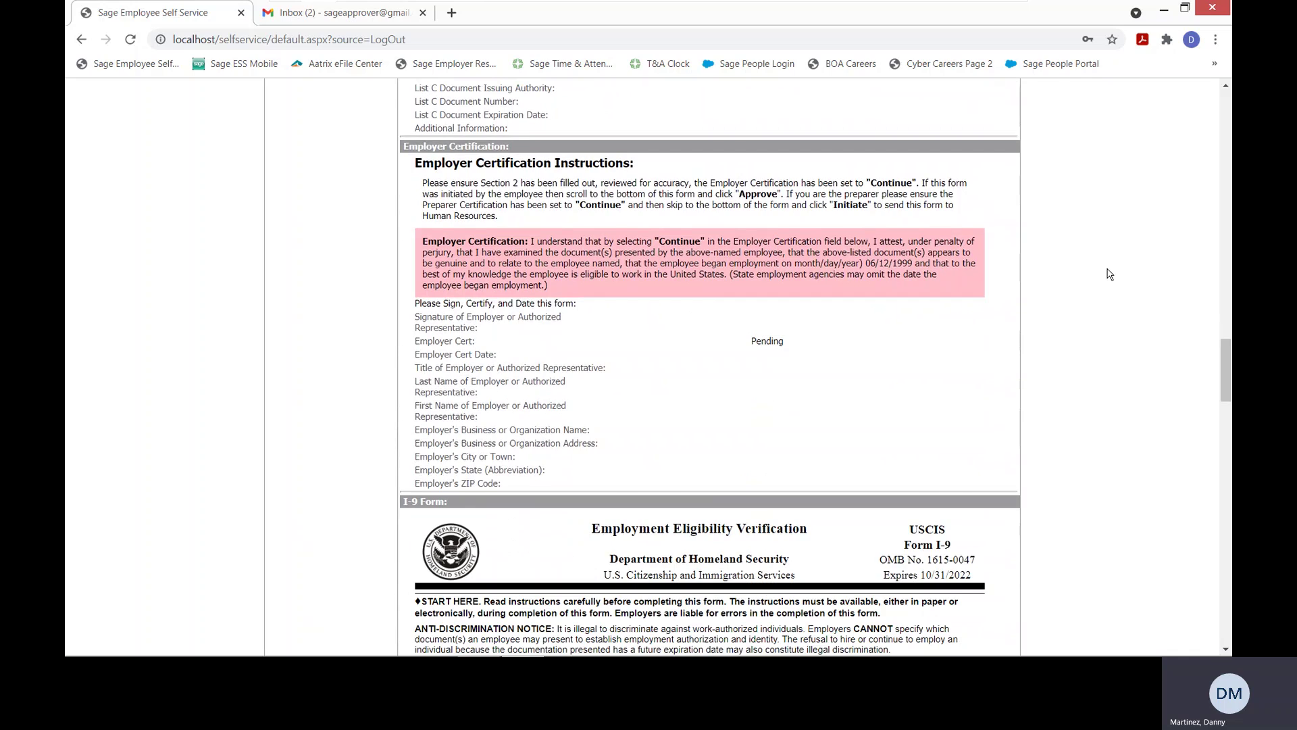
Examine the embedded Employment Eligibility Verification pages, the reverification and rehires section, and the HR Manager routing with its save and initiate options
scroll(1109, 274, "down", 2)
scroll(1109, 273, "down", 3)
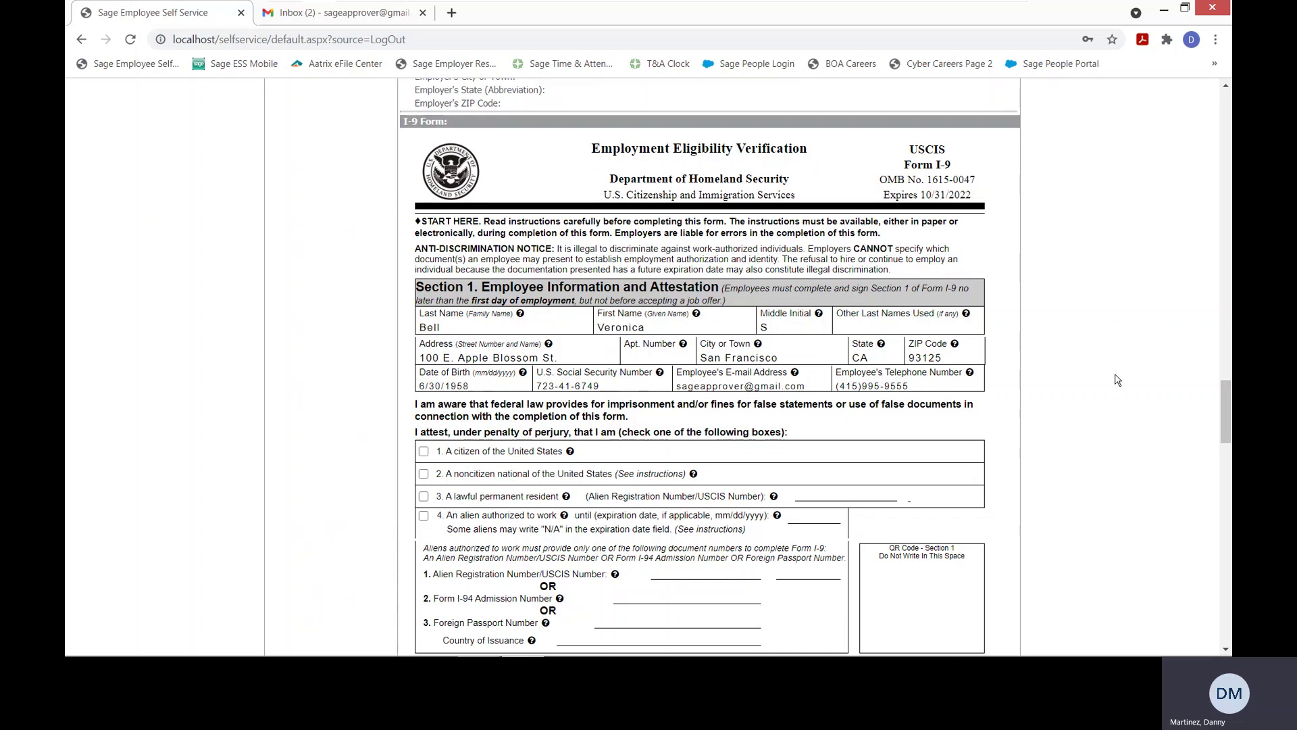
scroll(1119, 380, "down", 1)
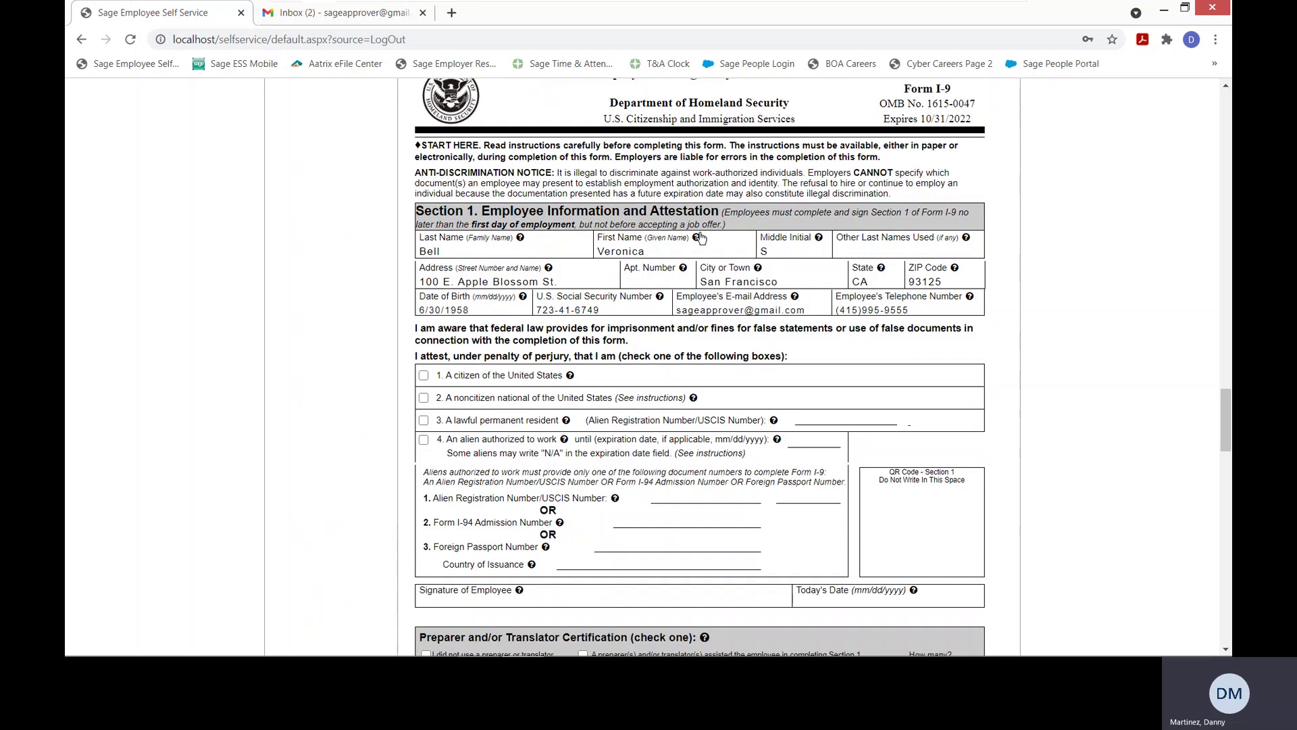
scroll(1100, 301, "down", 5)
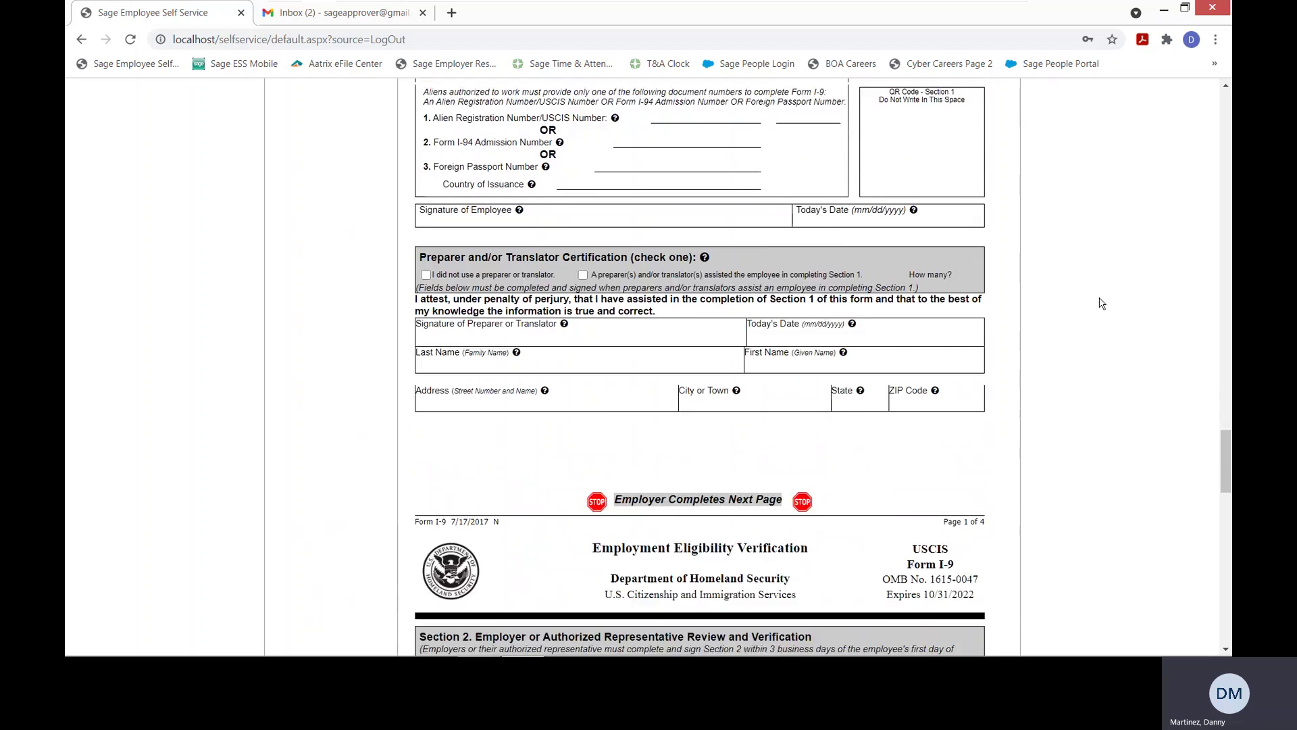
scroll(1102, 303, "down", 8)
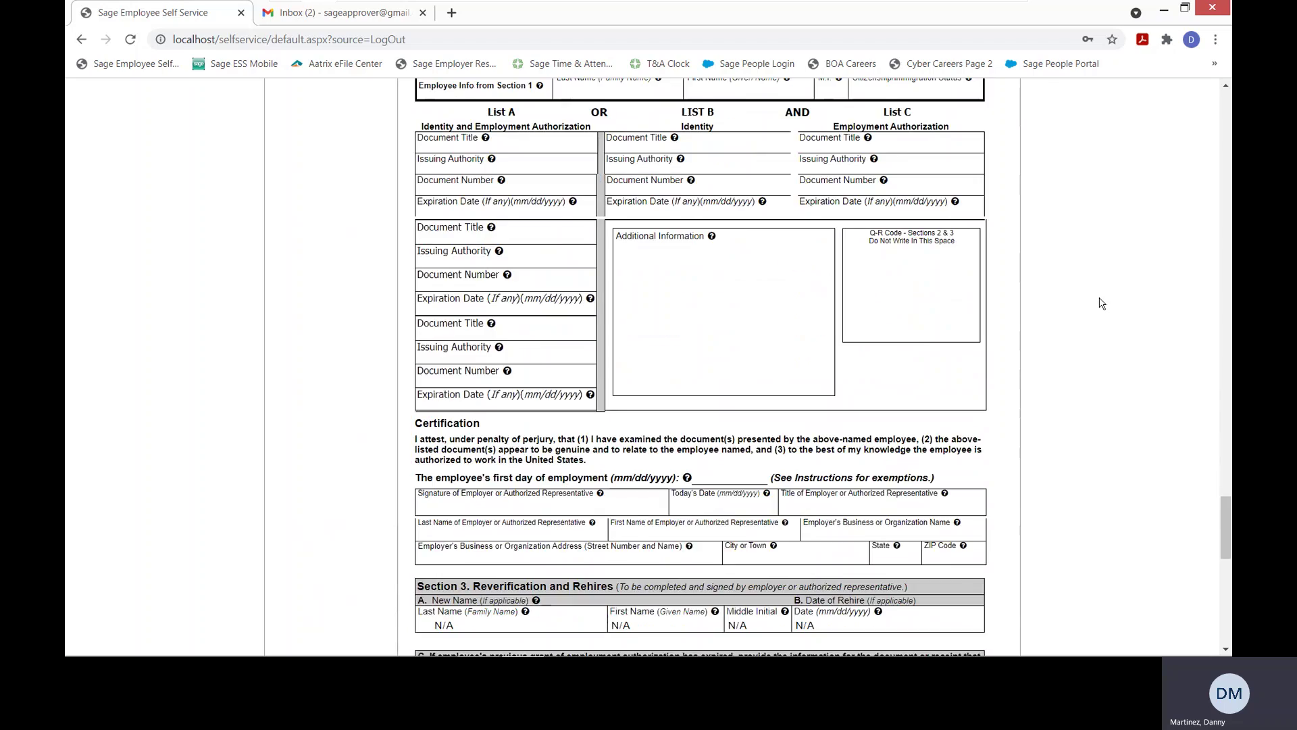
scroll(1102, 302, "down", 10)
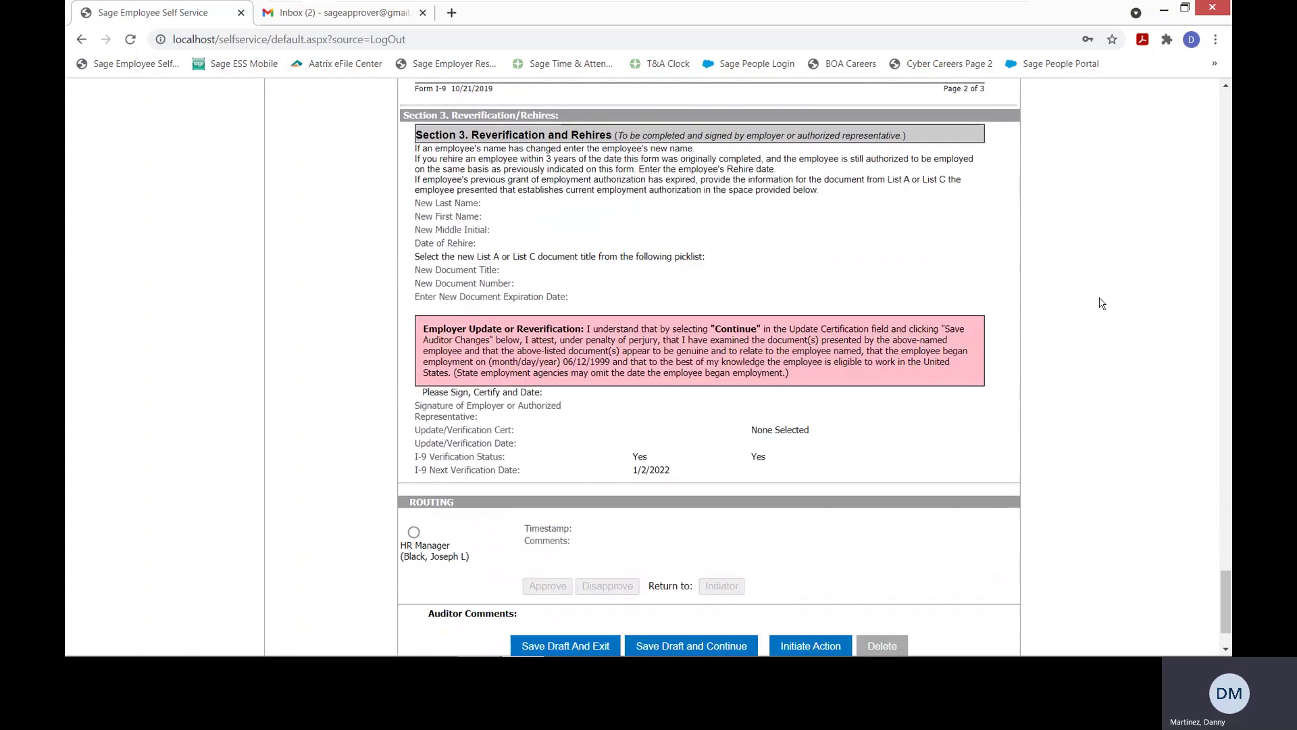
scroll(1103, 303, "down", 2)
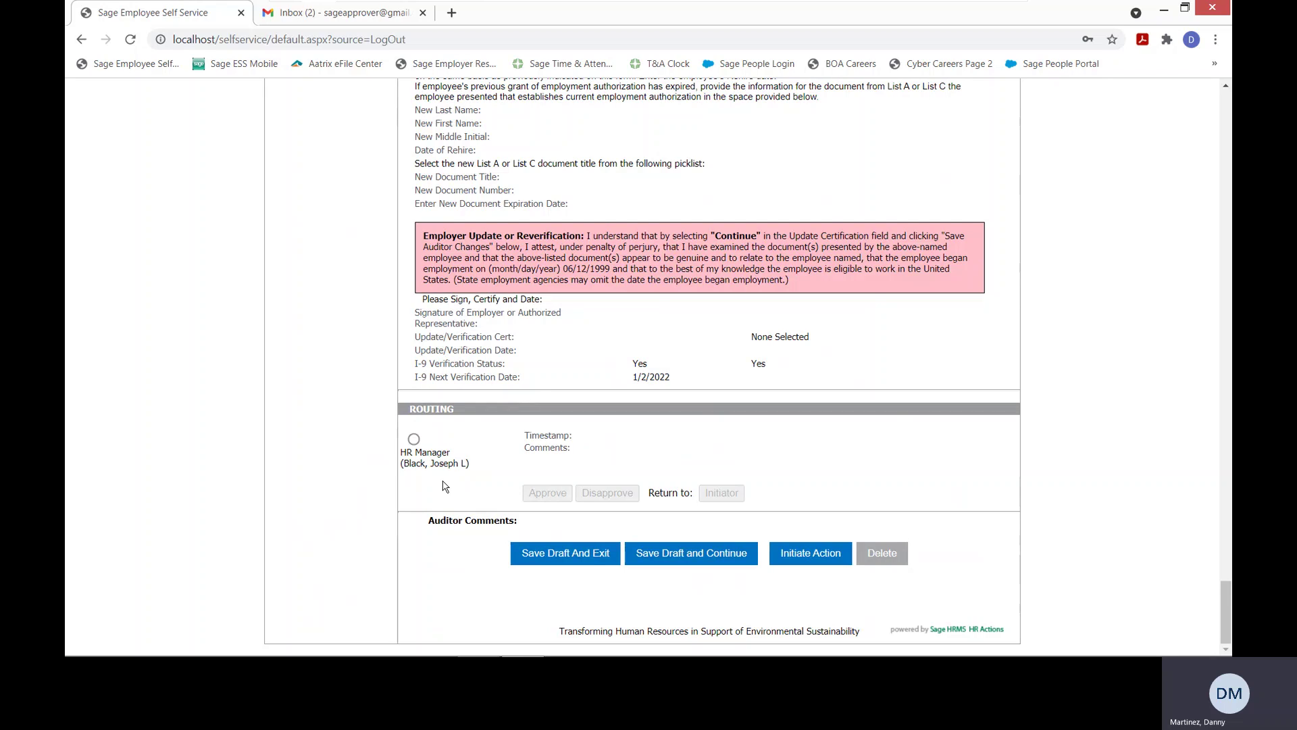
scroll(958, 528, "up", 2)
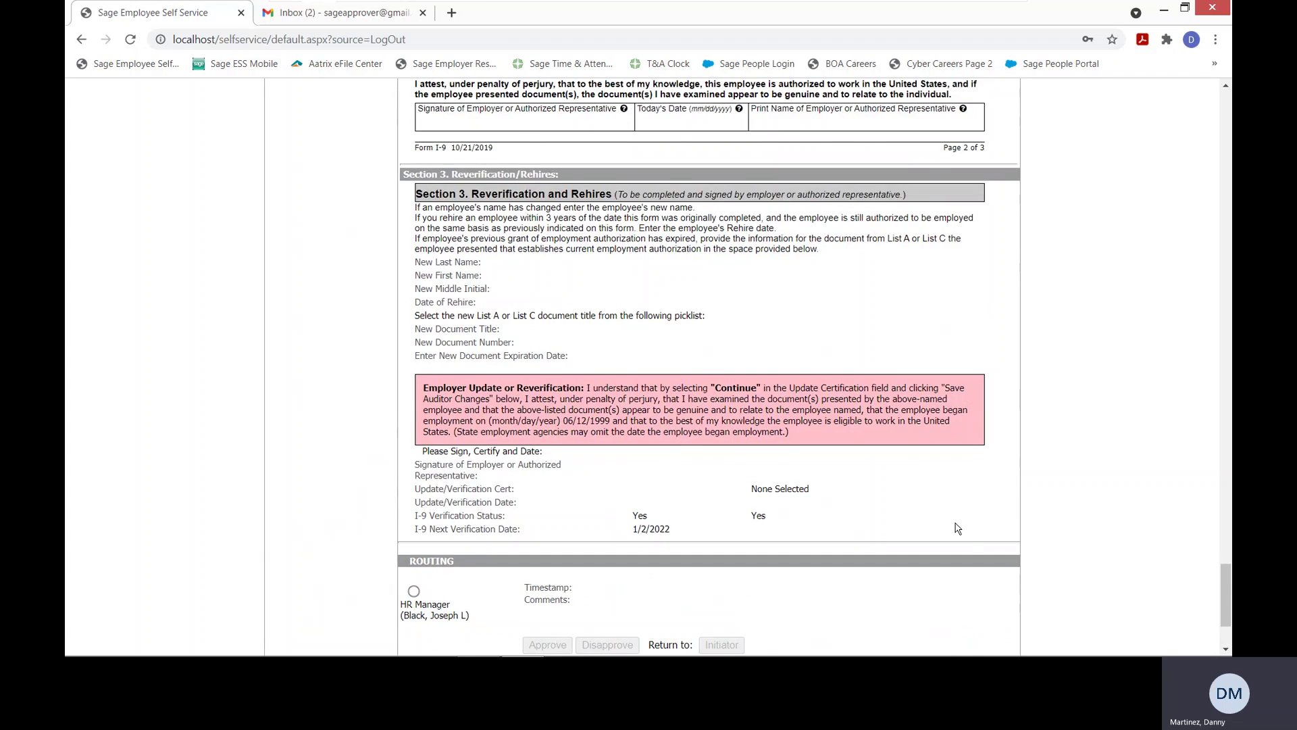
scroll(958, 528, "up", 5)
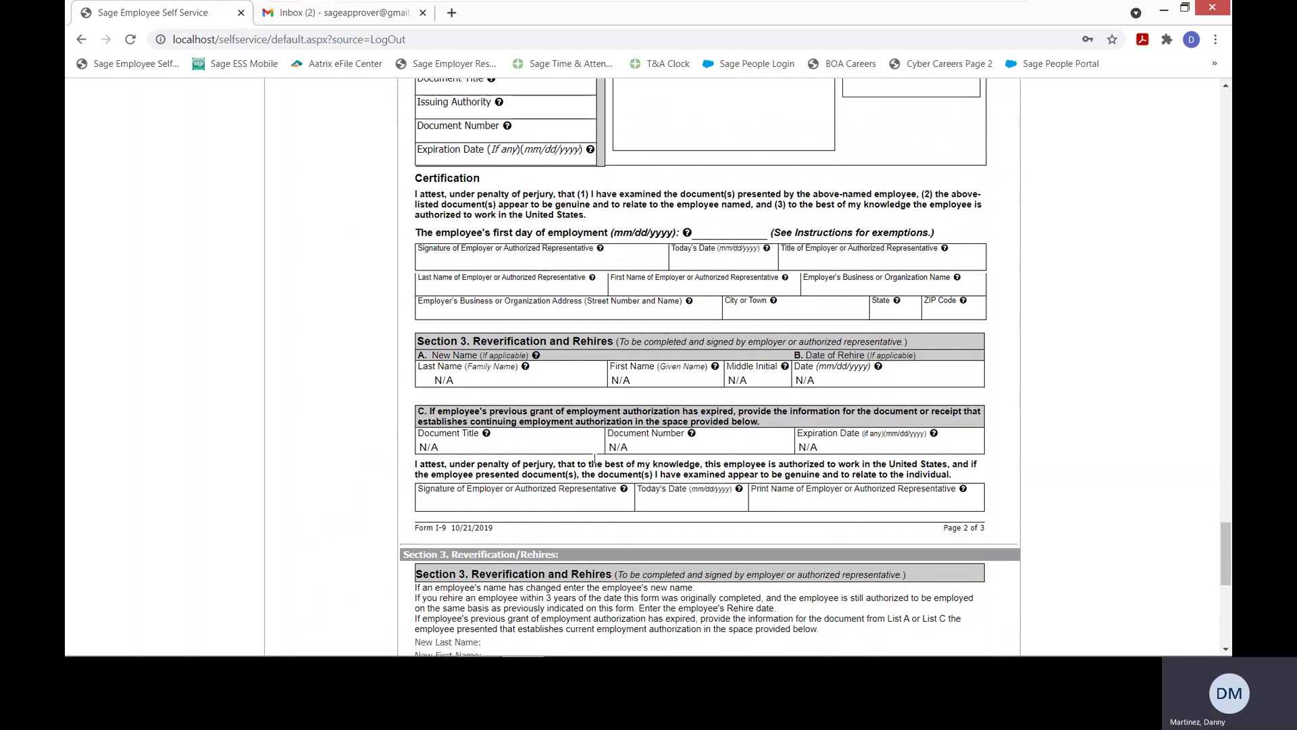
Review the Section 3 reverification fields and routing area at the end of the I-9 form, and return to the required actions list
scroll(1068, 487, "down", 4)
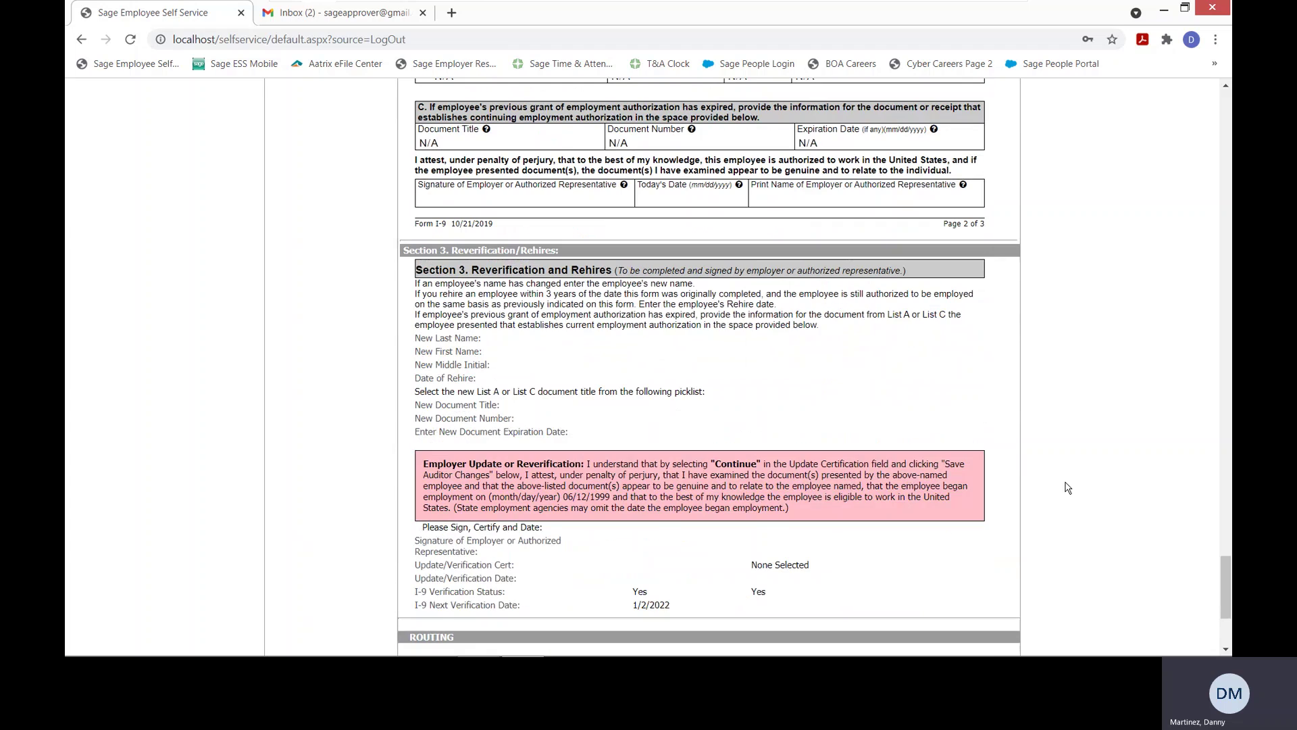
scroll(1068, 488, "down", 2)
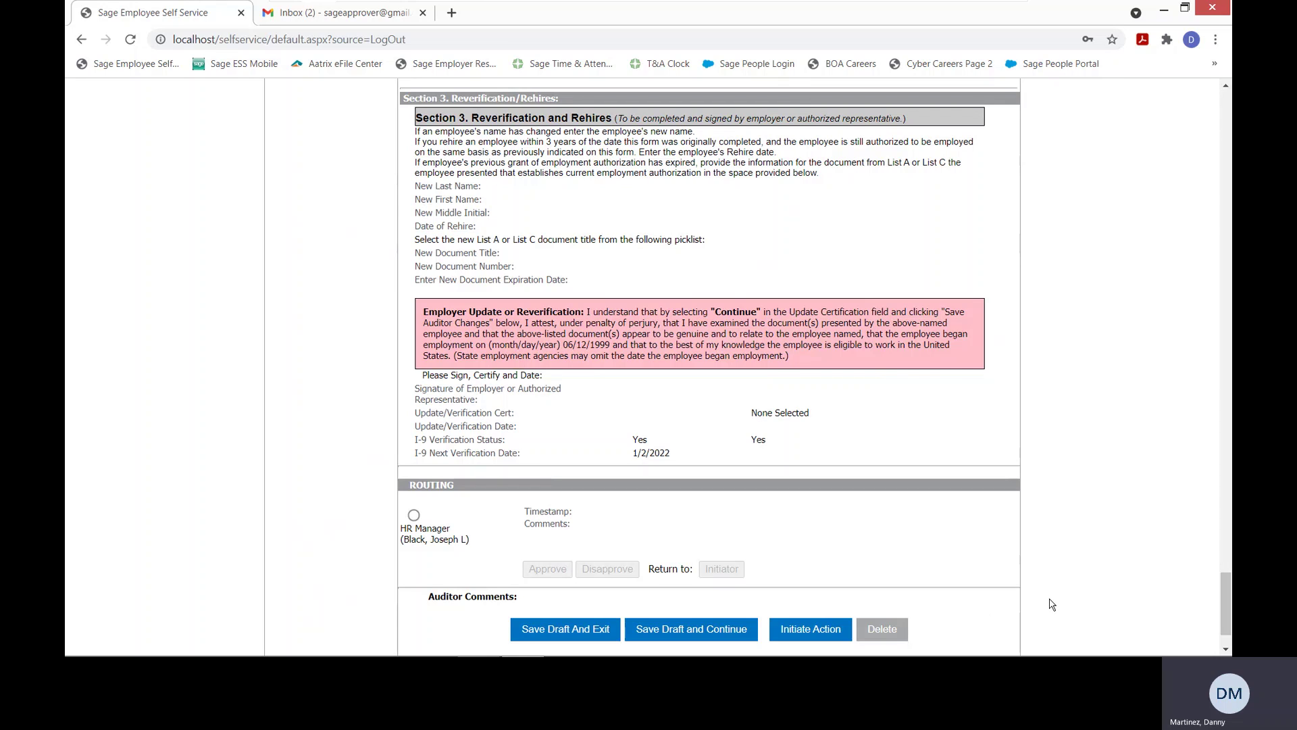
scroll(233, 191, "up", 4)
left_click(81, 39)
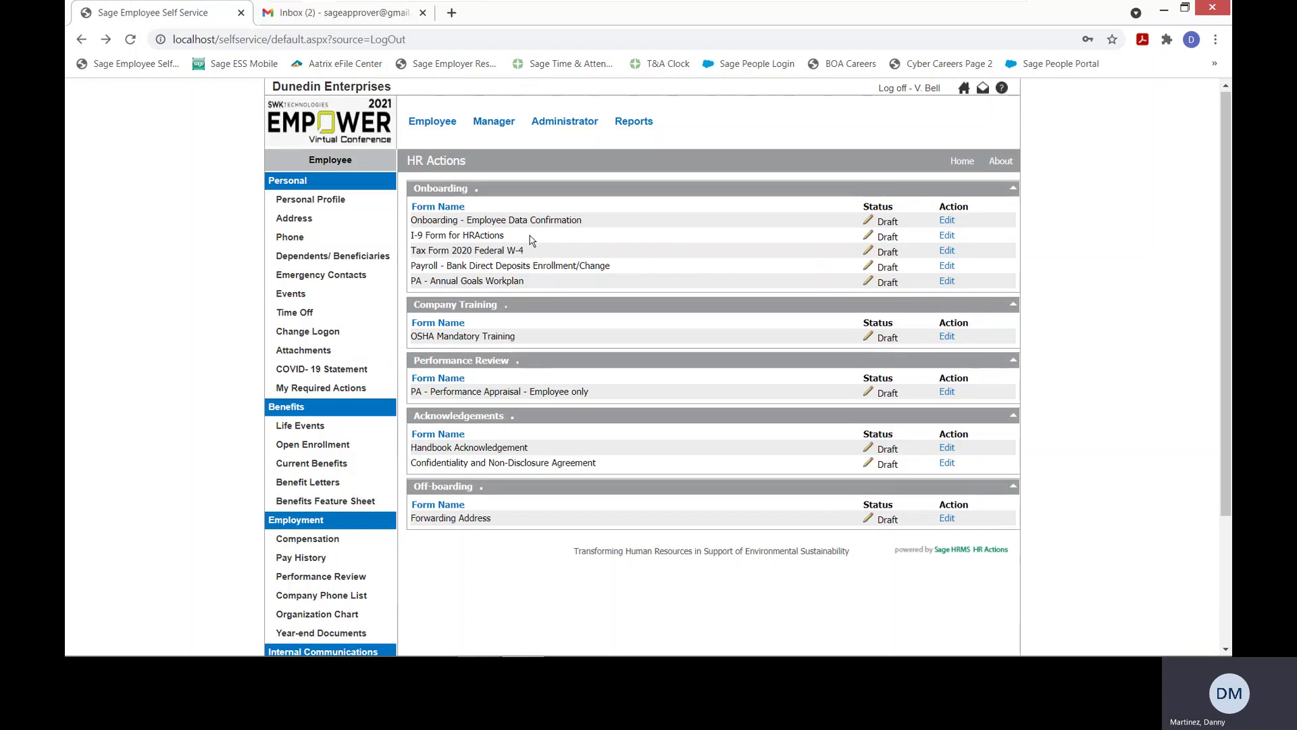
Open the draft Onboarding - Employee Data Confirmation form and examine its demographics, emergency contacts and education sections
left_click(947, 223)
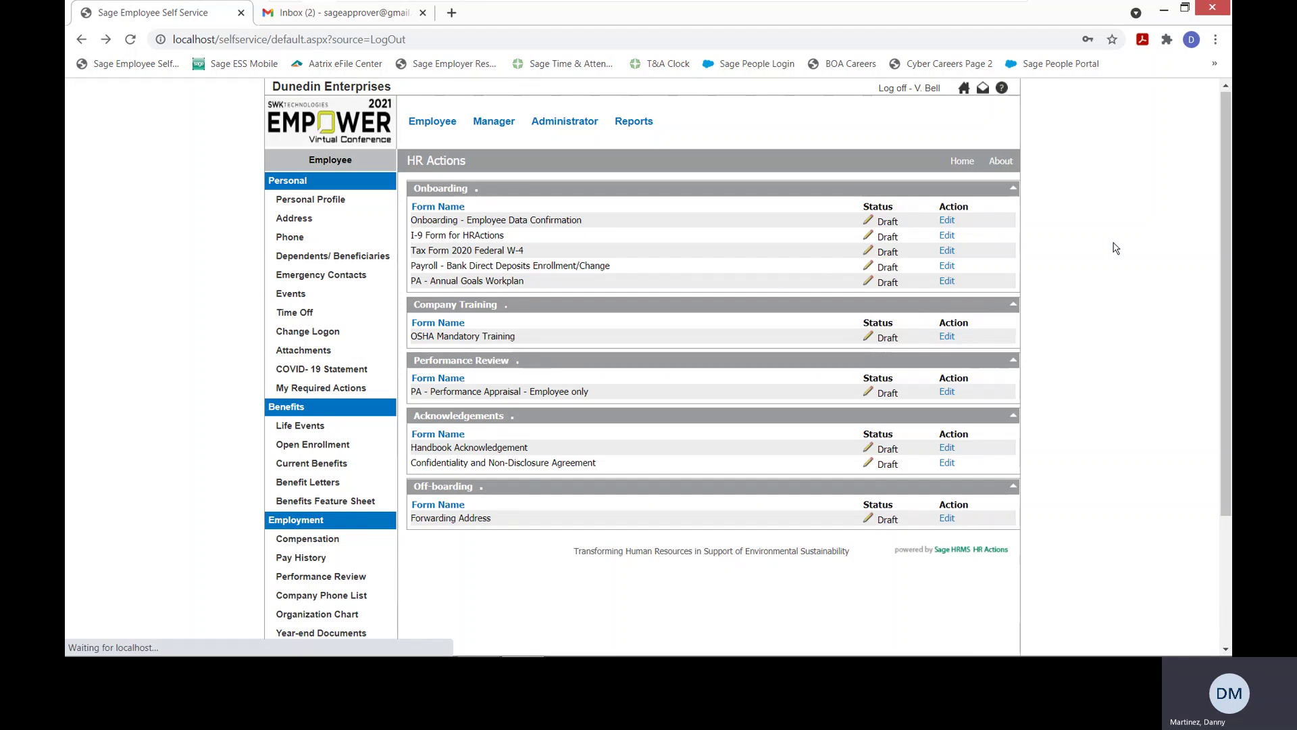
scroll(1115, 248, "down", 4)
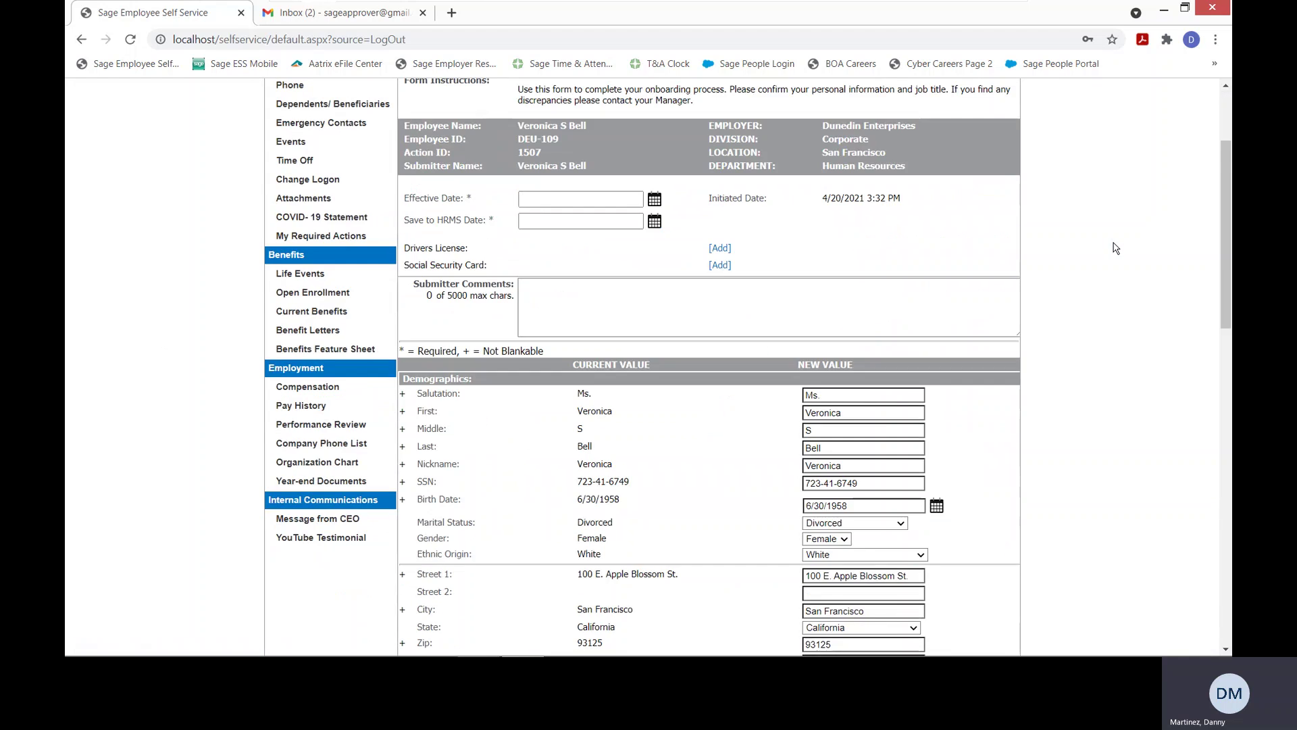
scroll(1082, 292, "down", 2)
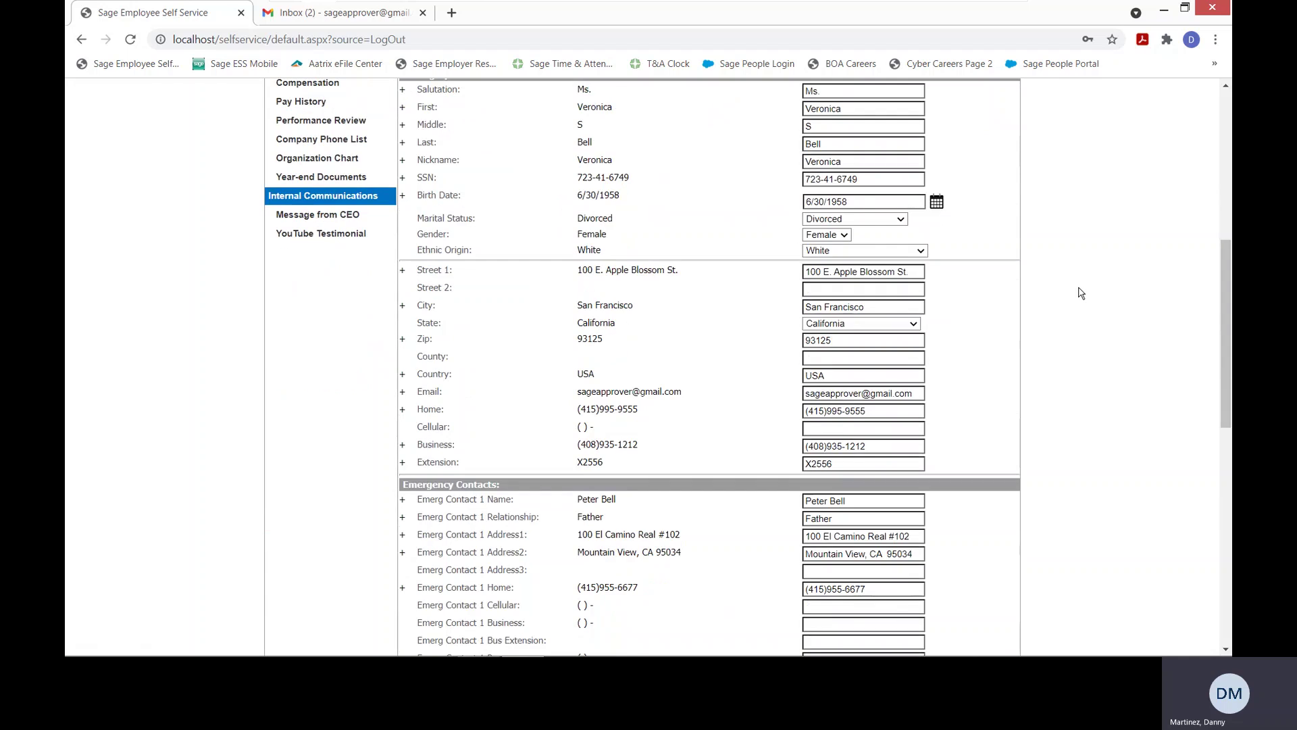
scroll(1081, 293, "down", 2)
scroll(1081, 293, "down", 1)
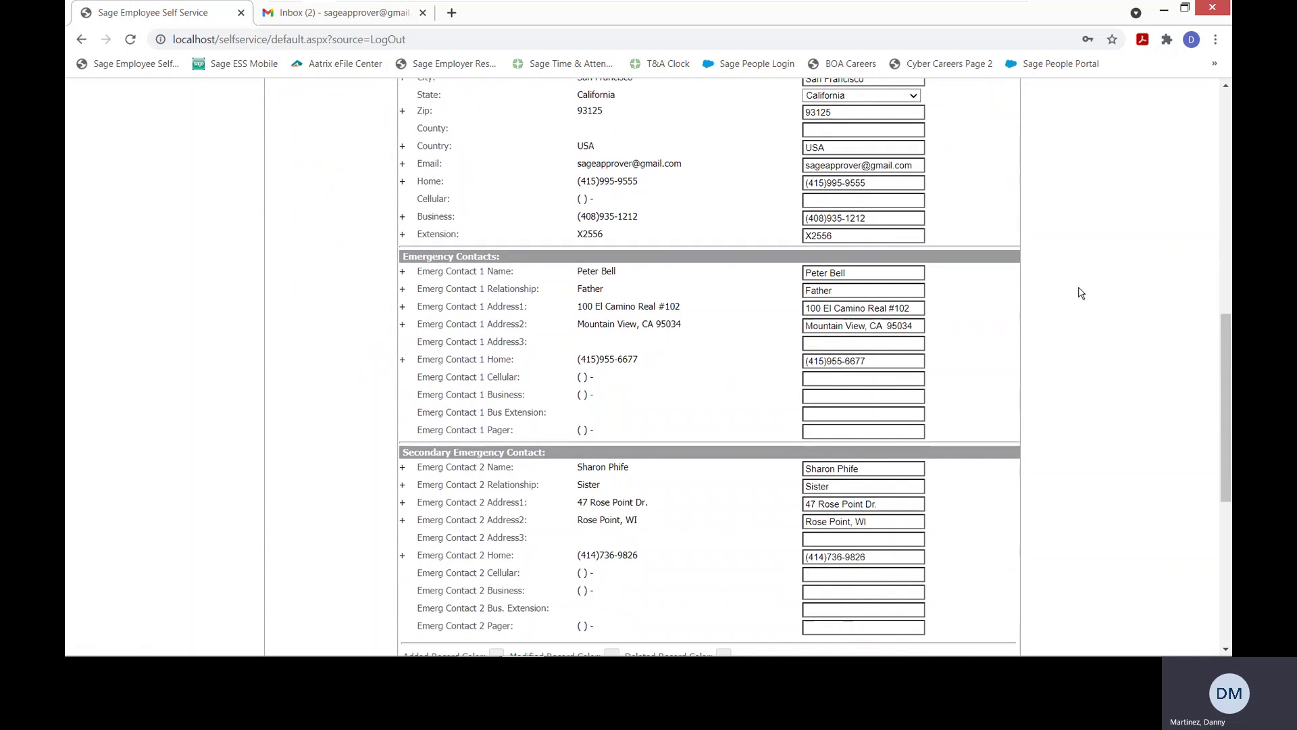
scroll(1081, 293, "down", 1)
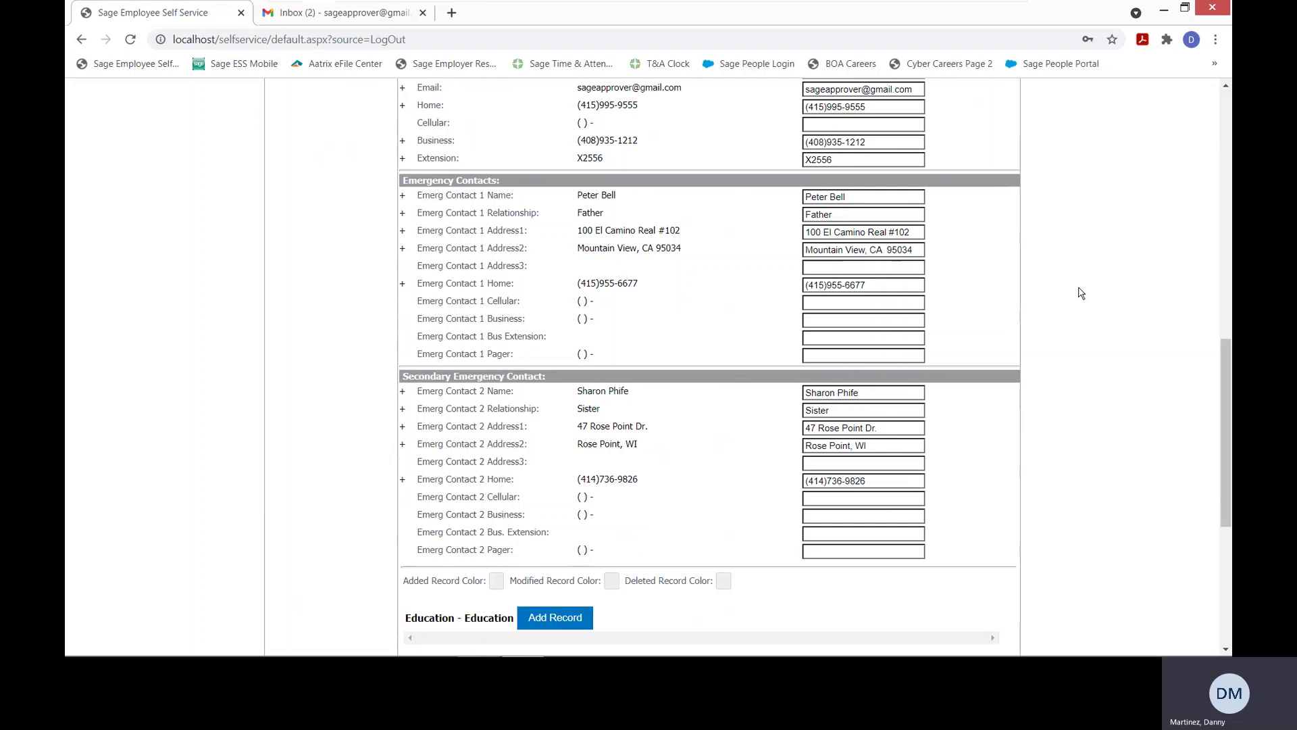
scroll(1081, 293, "up", 10)
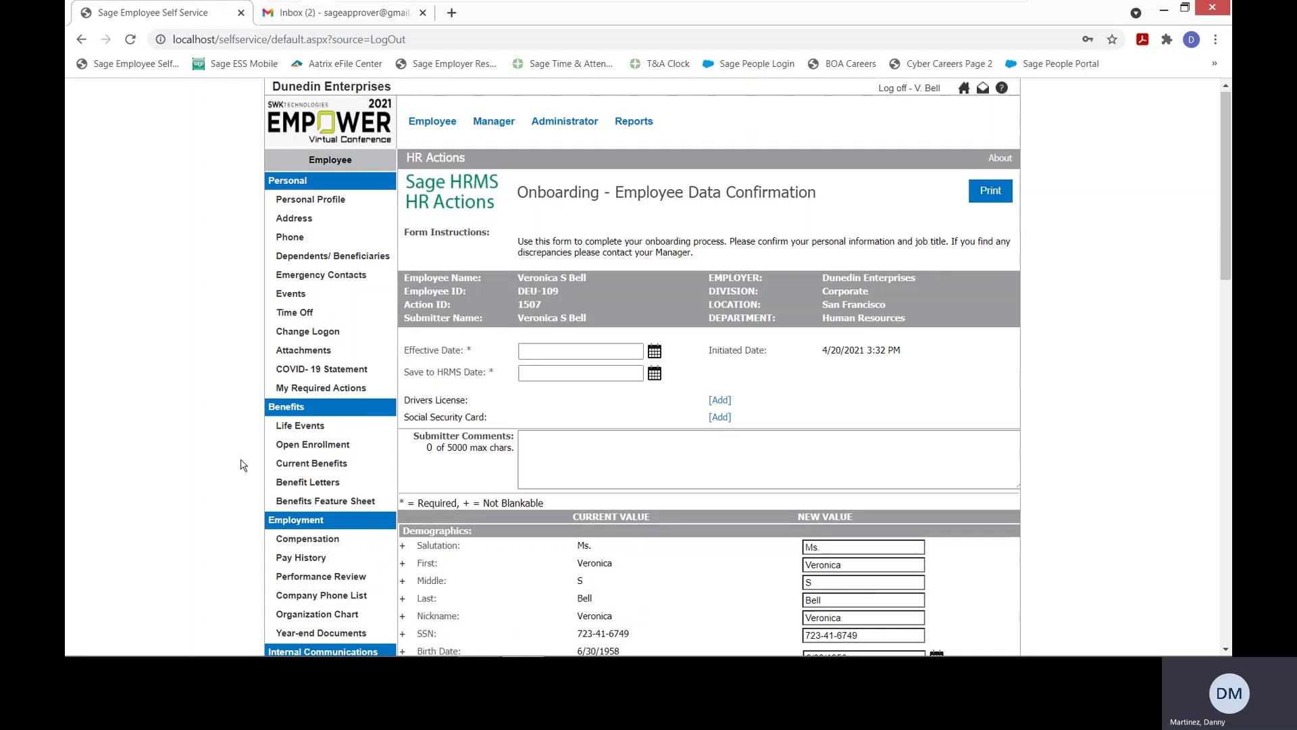
Advance the Open Enrollment to the 01 Medical election page, and view and close the related Current Benefits window
left_click(287, 446)
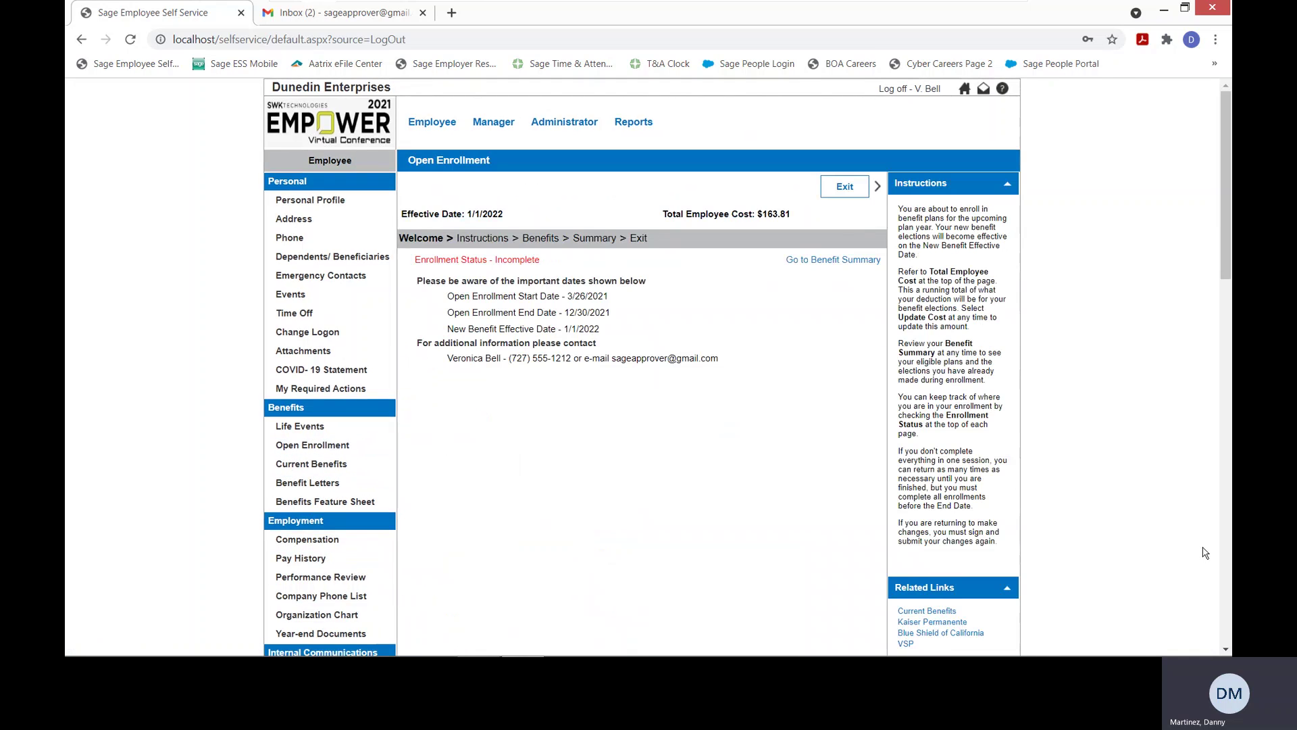
left_click(878, 191)
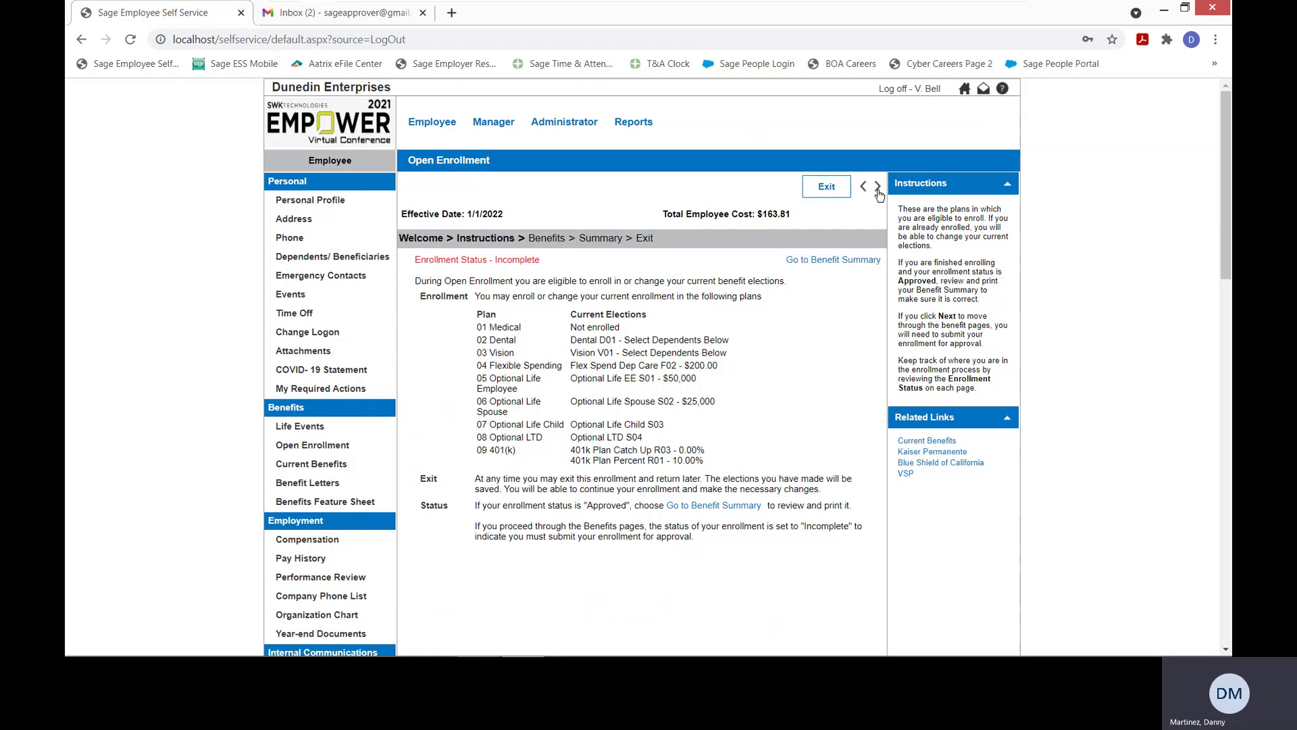
left_click(878, 187)
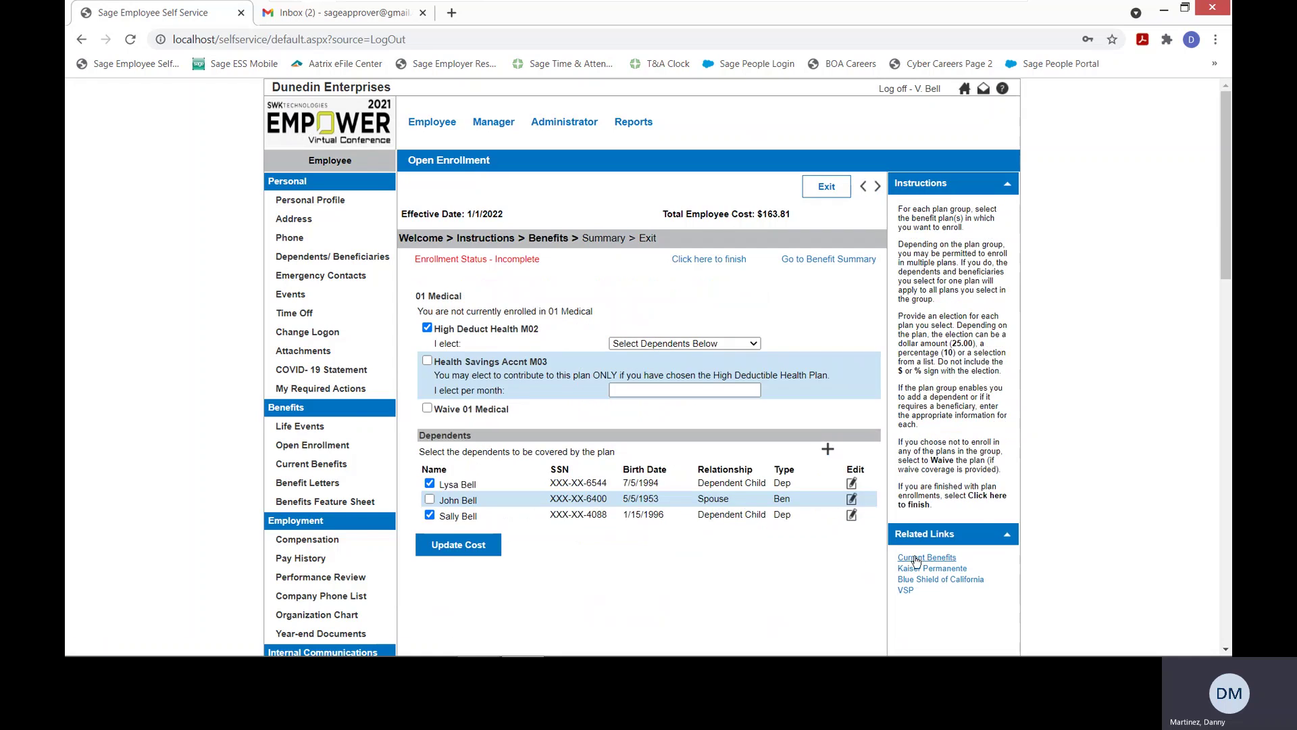
left_click(950, 558)
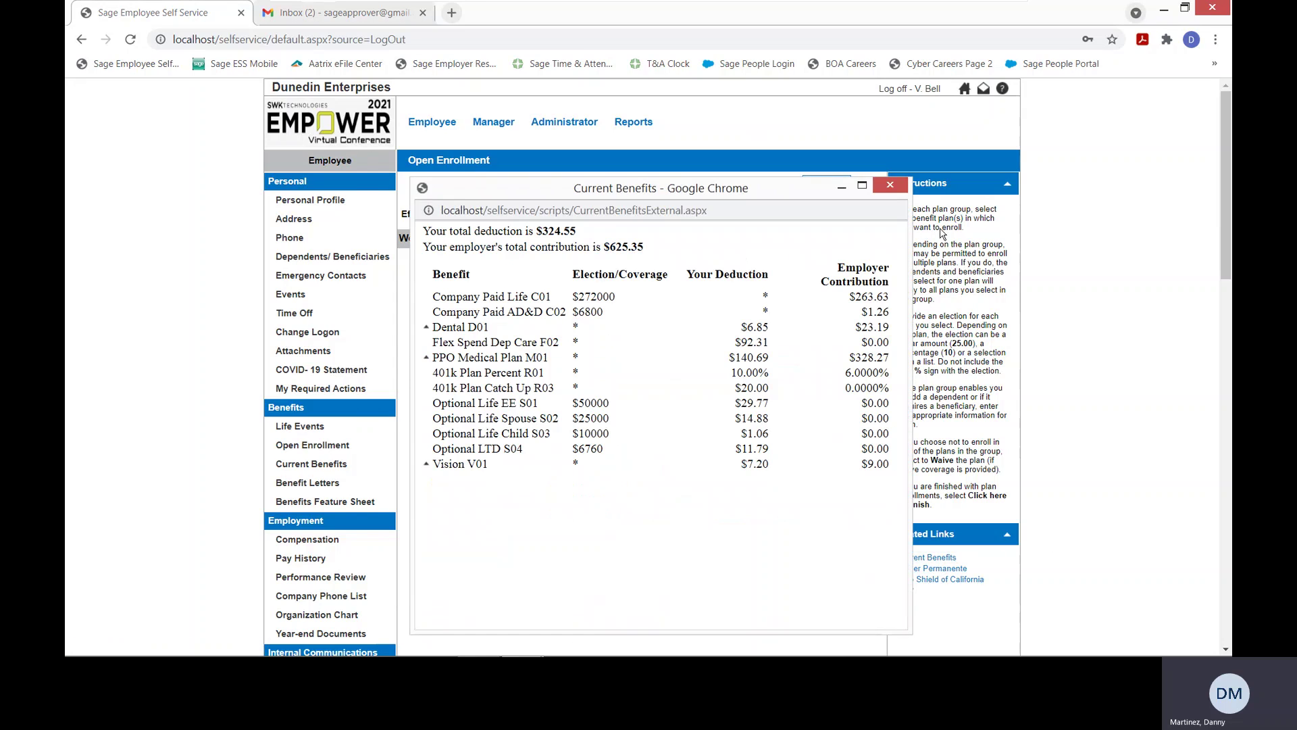
left_click(940, 195)
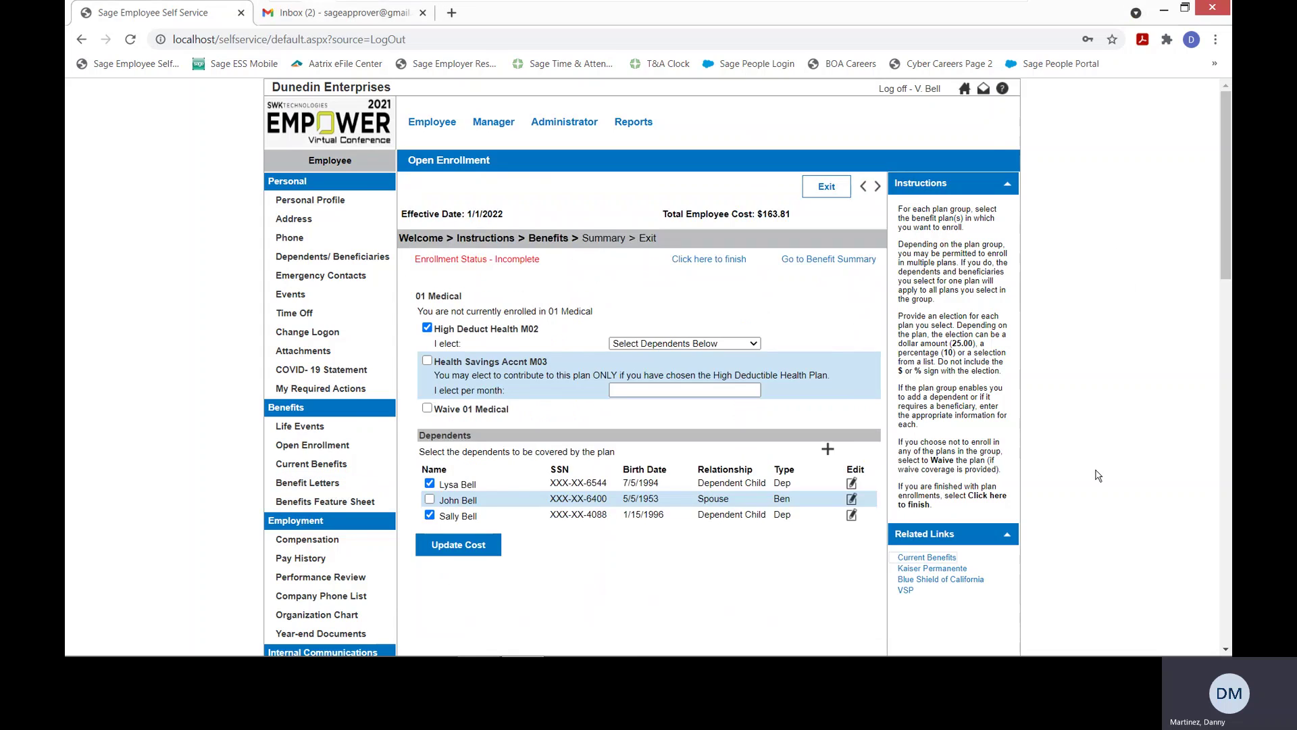
View the pay stub for the 4/23/2021 pay day from the employee's pay history and close it
scroll(1098, 475, "down", 1)
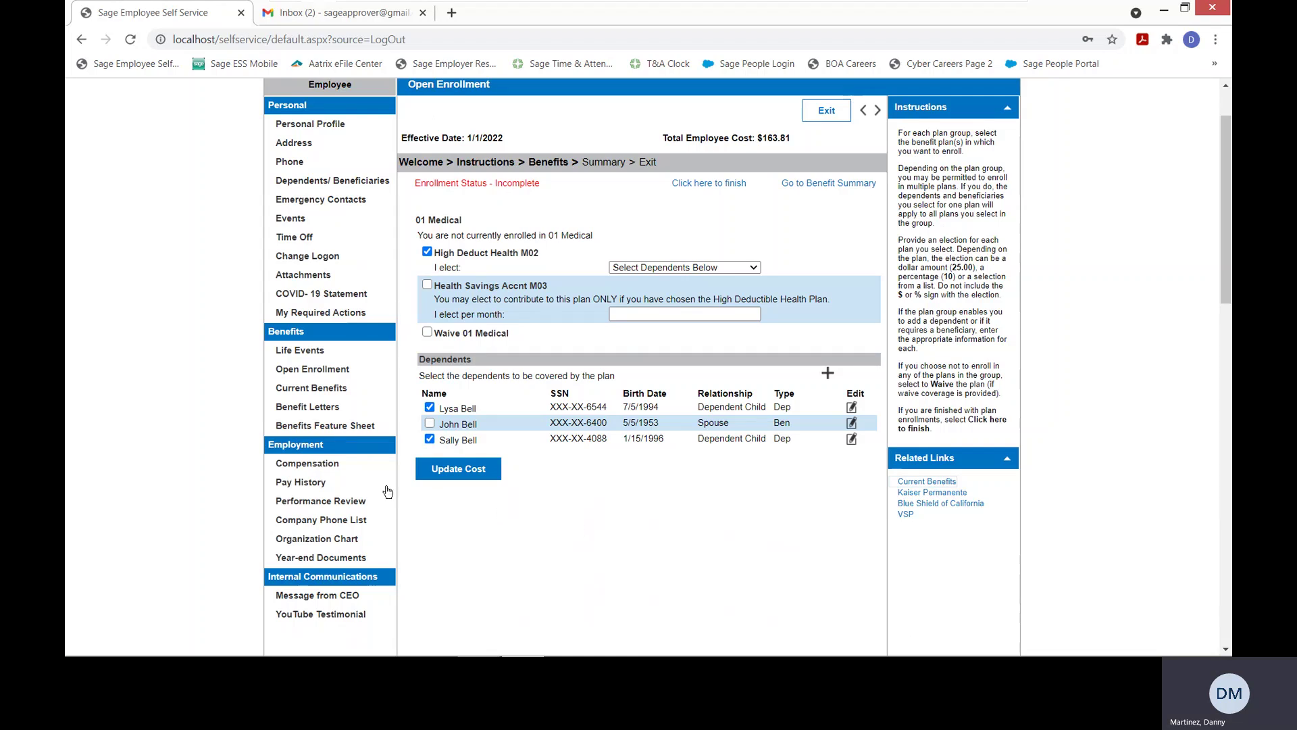
left_click(311, 487)
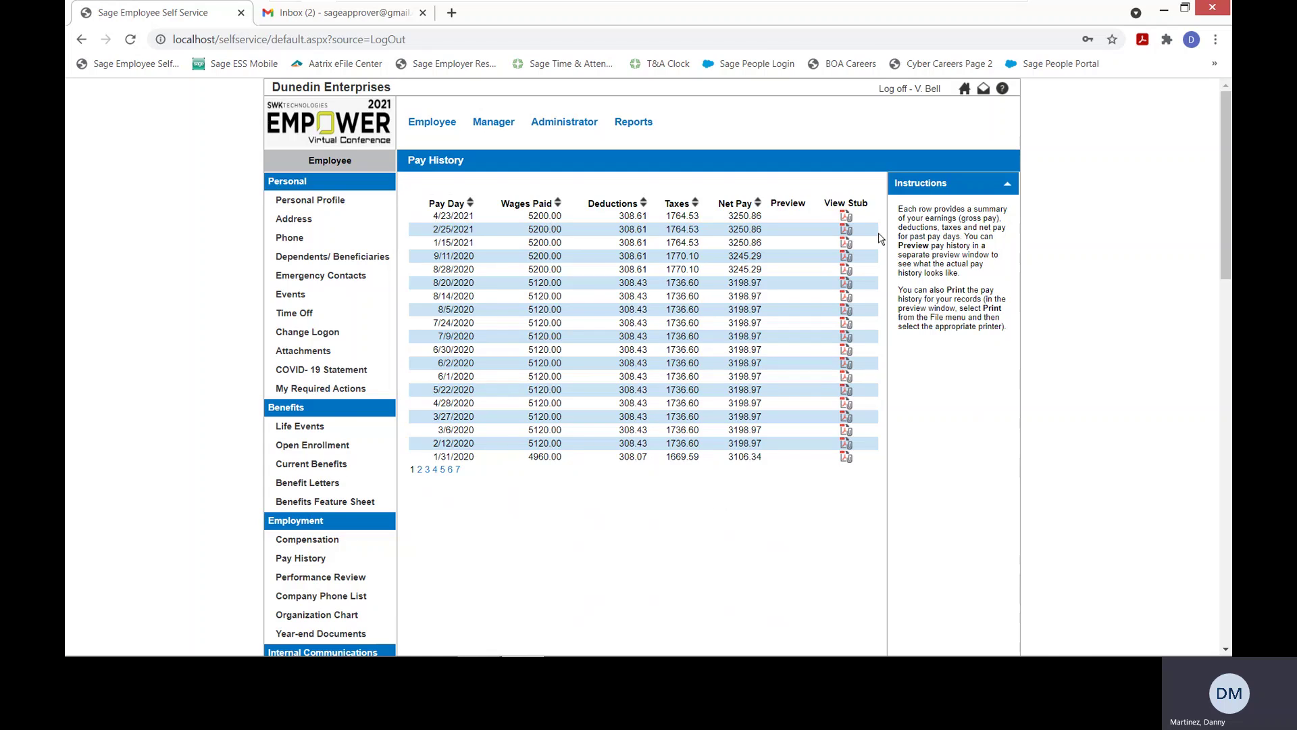
left_click(847, 217)
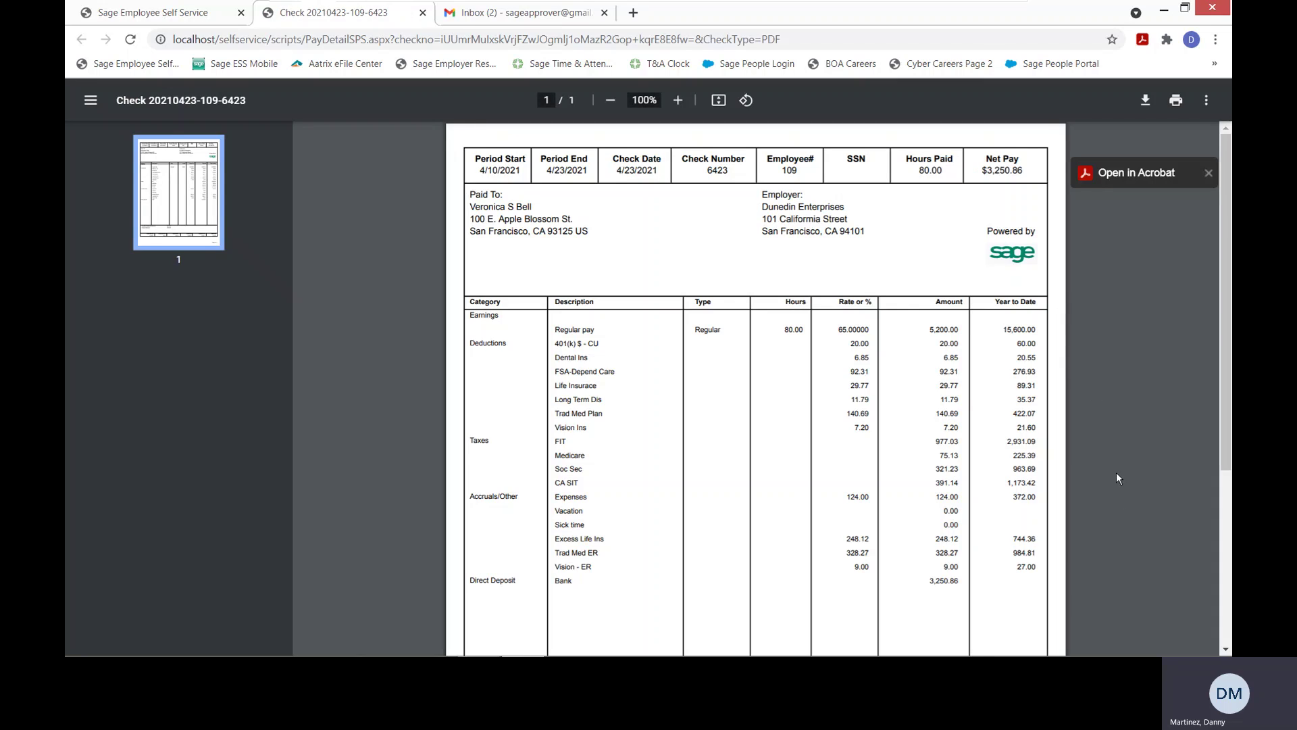
scroll(1118, 486, "down", 2)
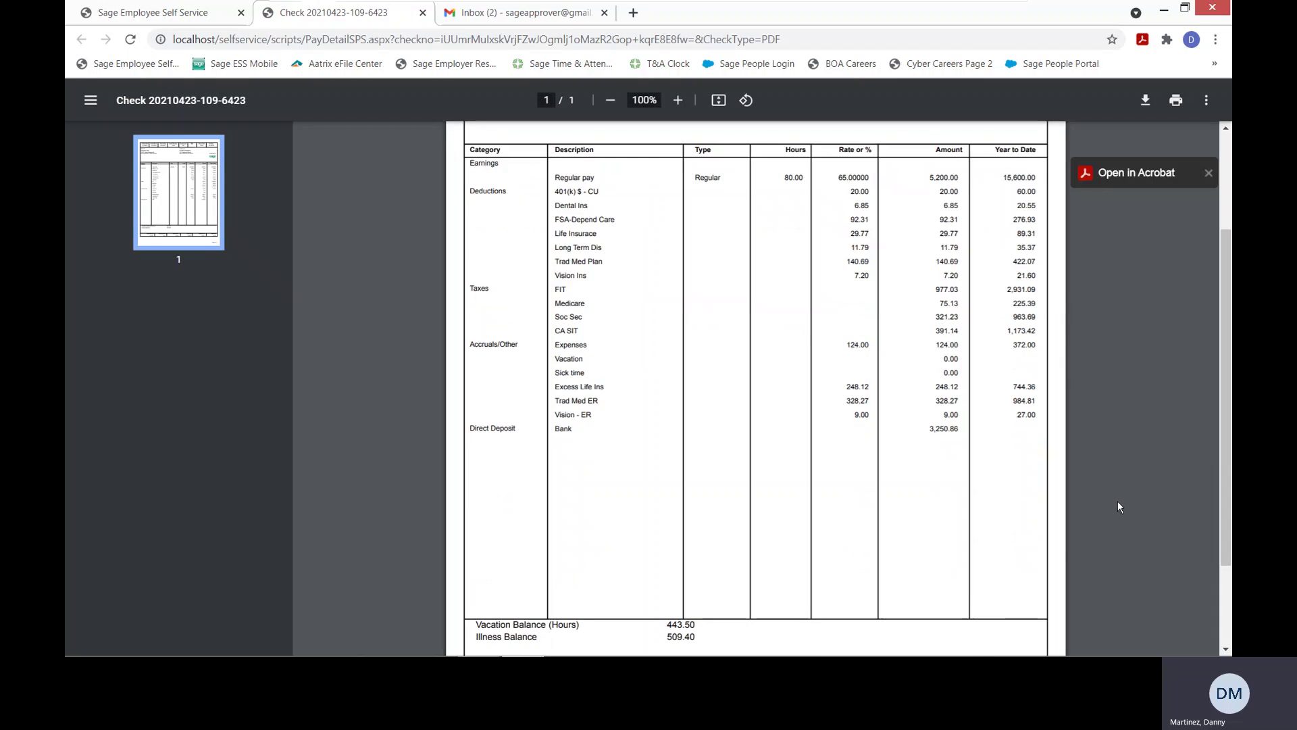
left_click(423, 12)
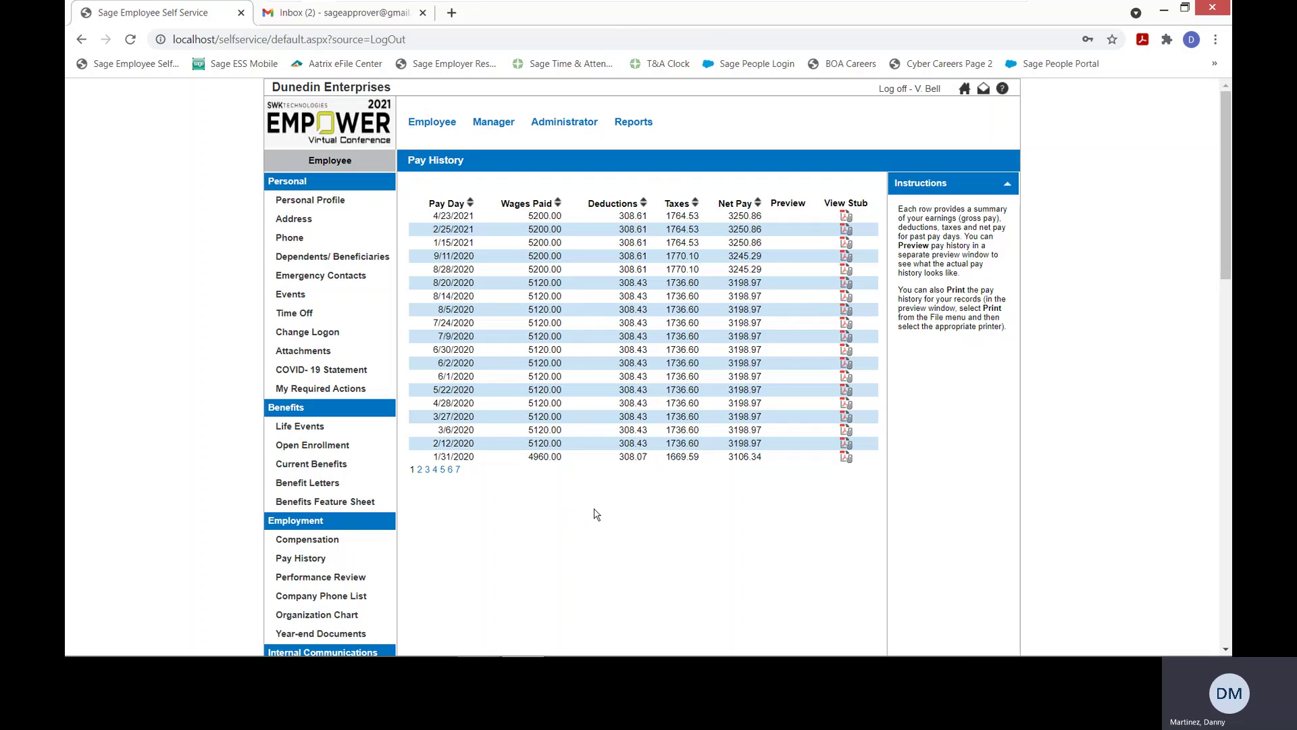
View the employee's performance review dates, rating and review history
scroll(628, 514, "down", 1)
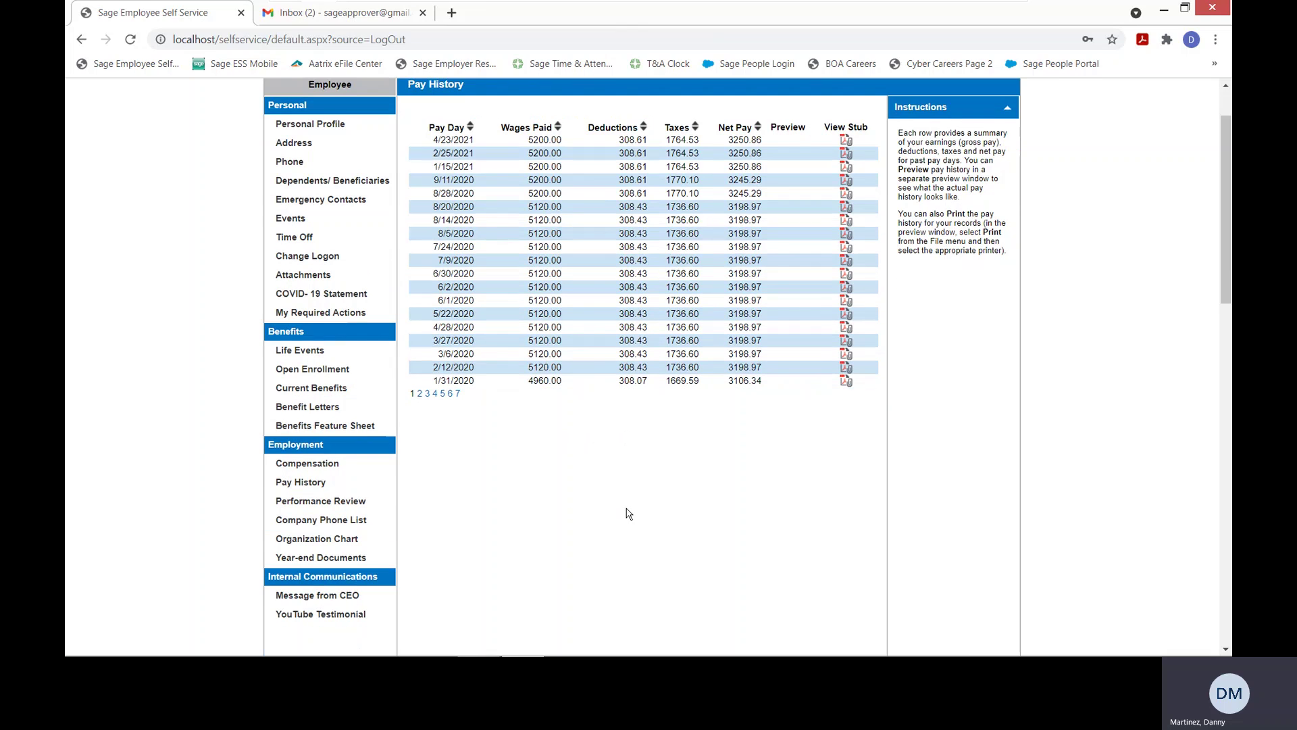
left_click(344, 501)
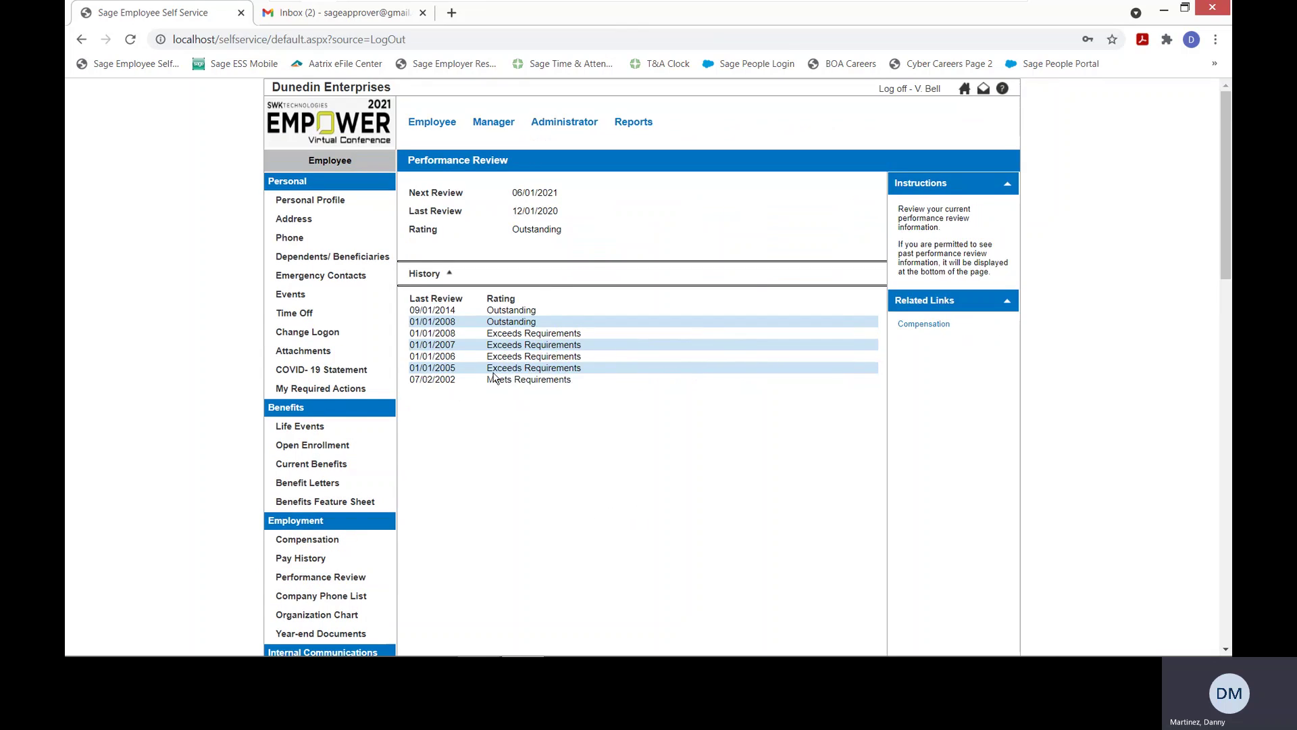
scroll(496, 377, "down", 1)
scroll(517, 342, "up", 1)
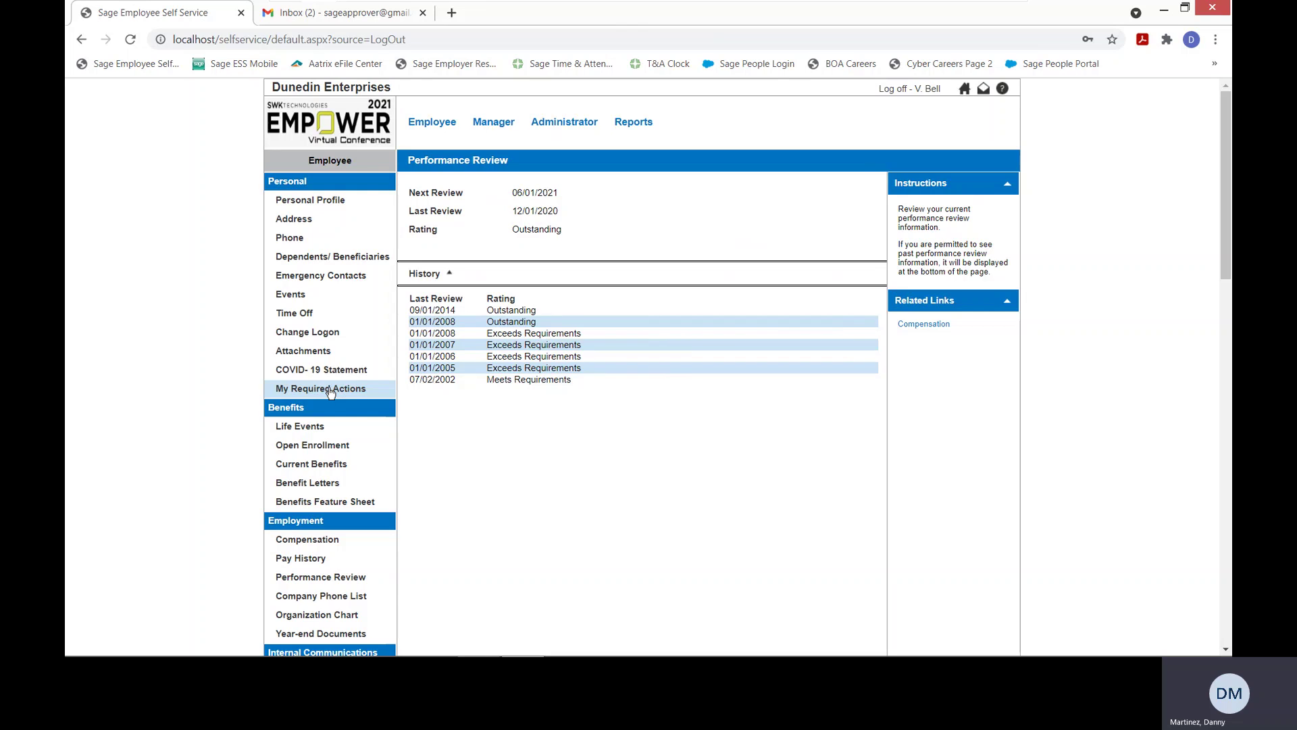
Switch to the Gmail inbox and read the second message from the top, "Alert - Your Review Form is Open"
left_click(375, 14)
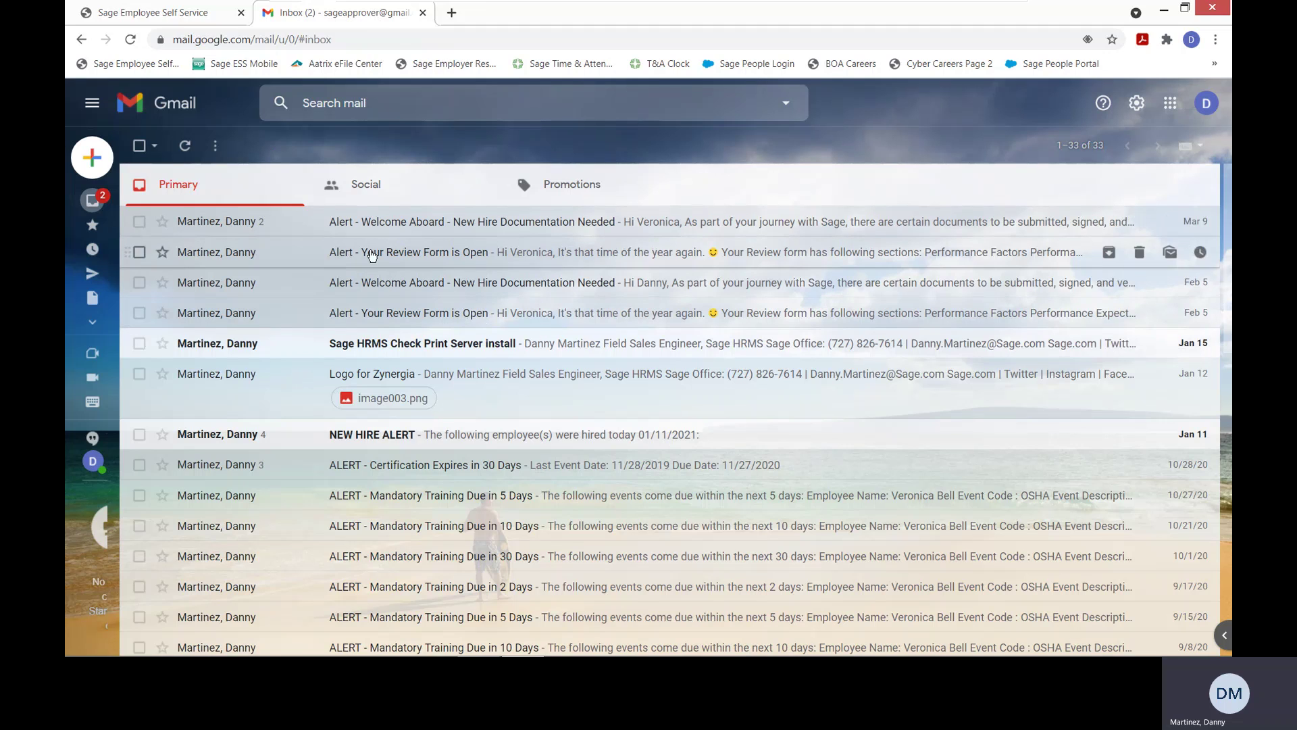
left_click(452, 254)
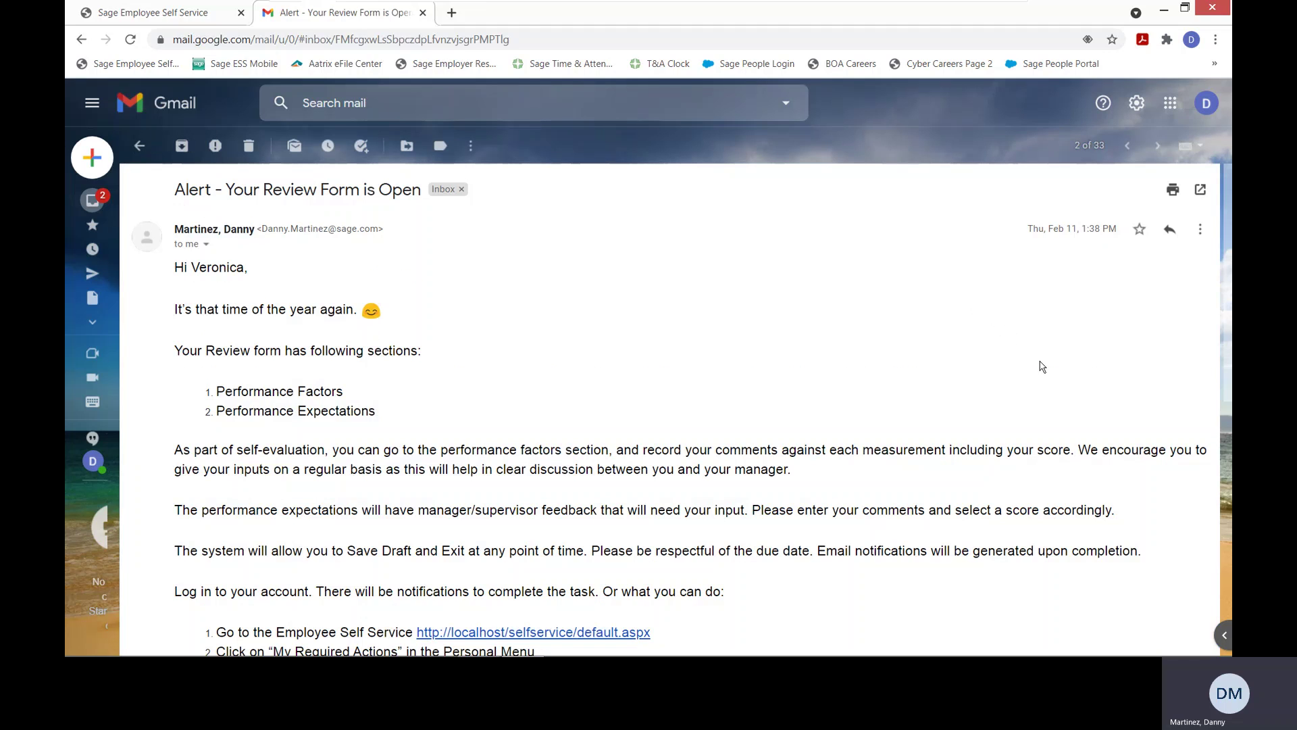
scroll(1040, 365, "down", 1)
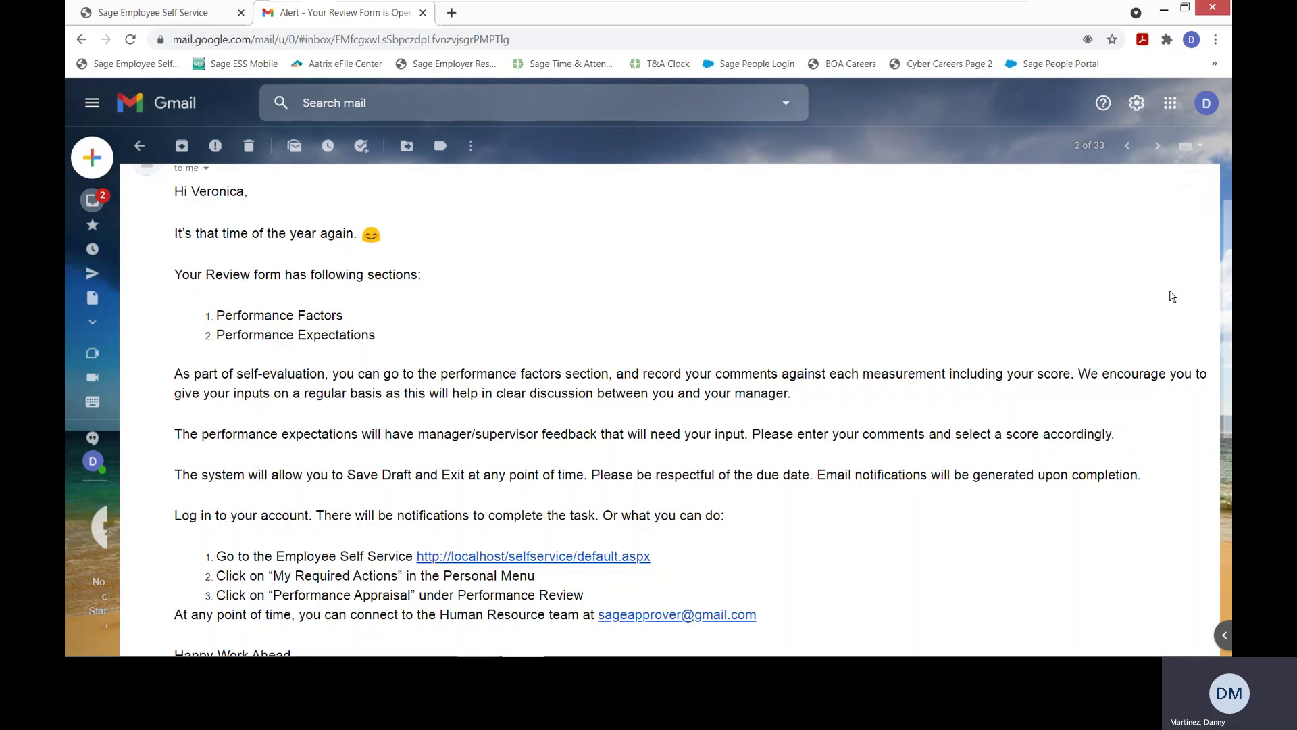
scroll(1161, 326, "down", 1)
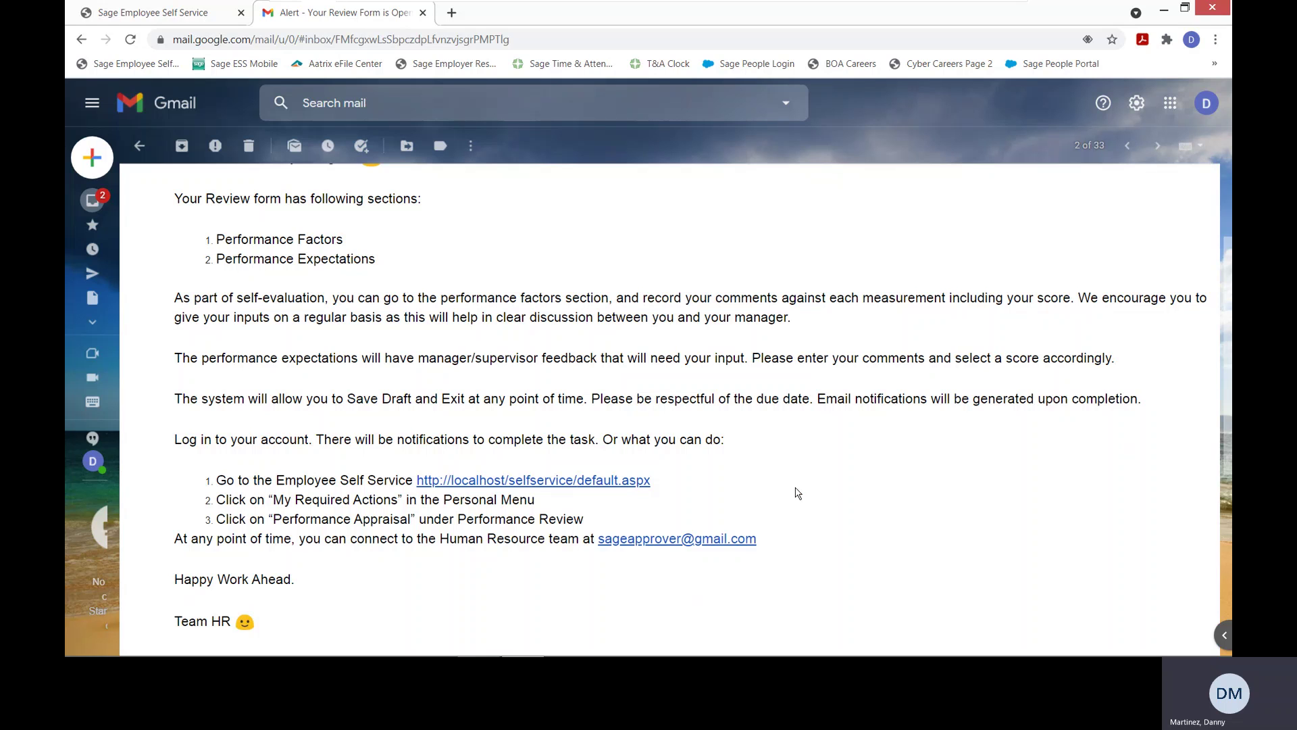
scroll(346, 531, "down", 1)
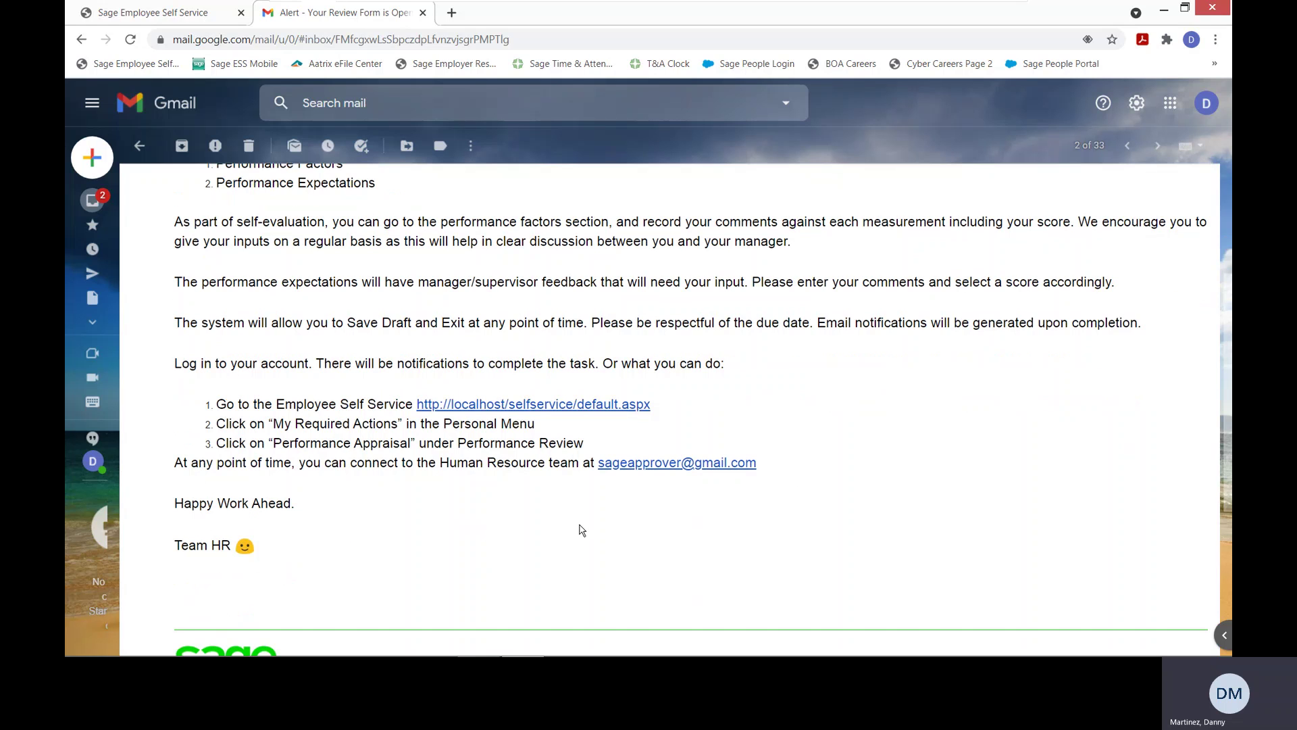
scroll(582, 529, "up", 1)
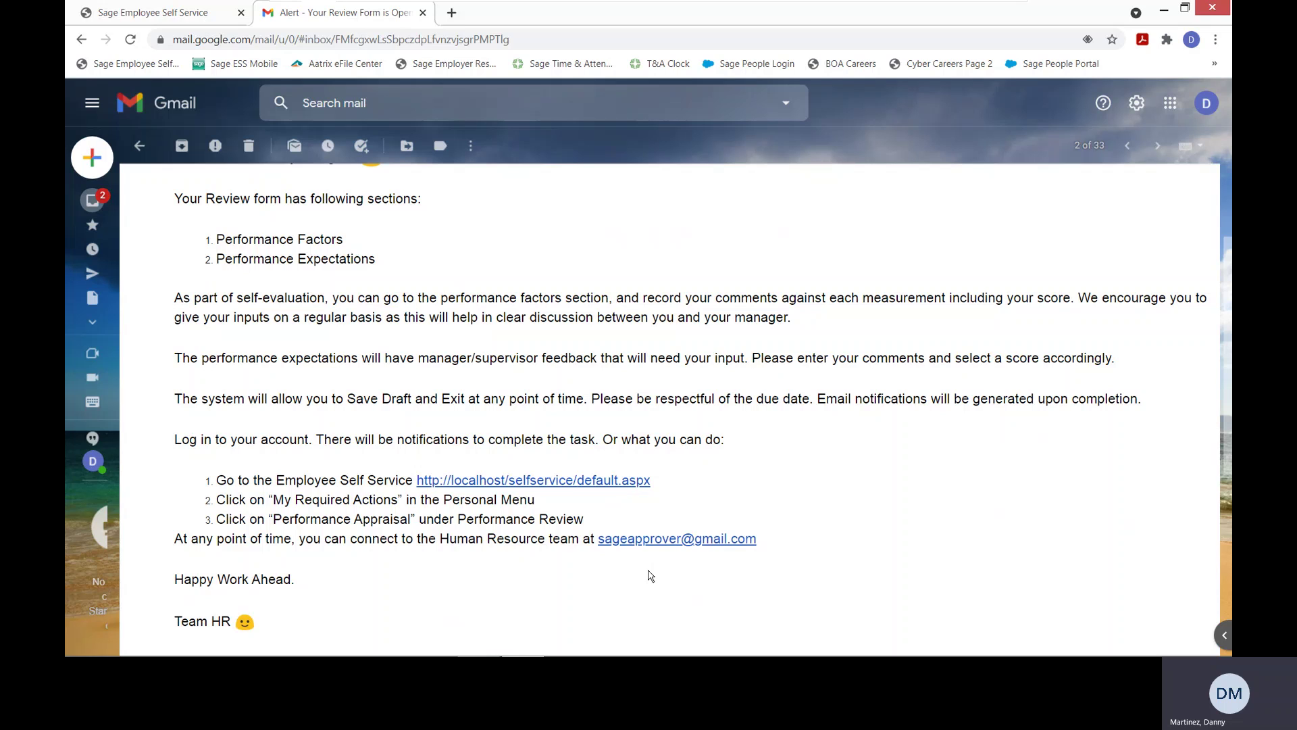
scroll(651, 576, "up", 1)
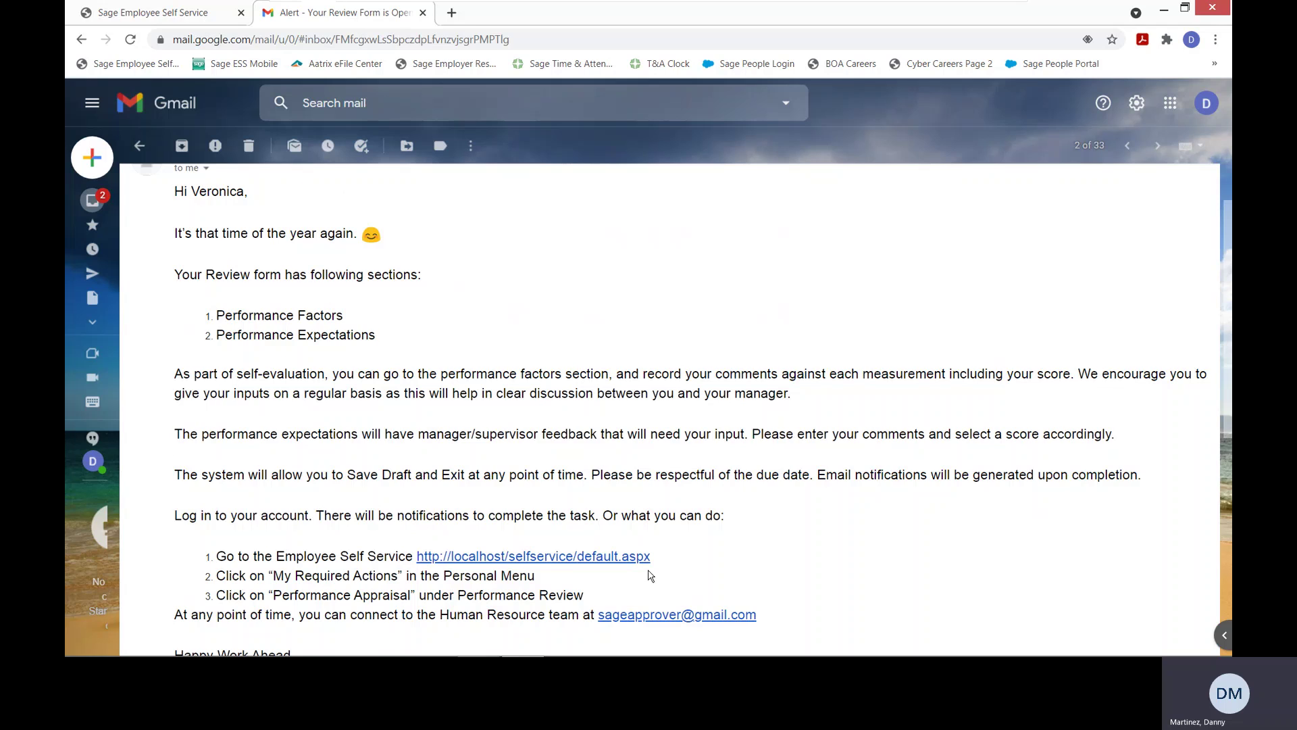
scroll(651, 577, "up", 1)
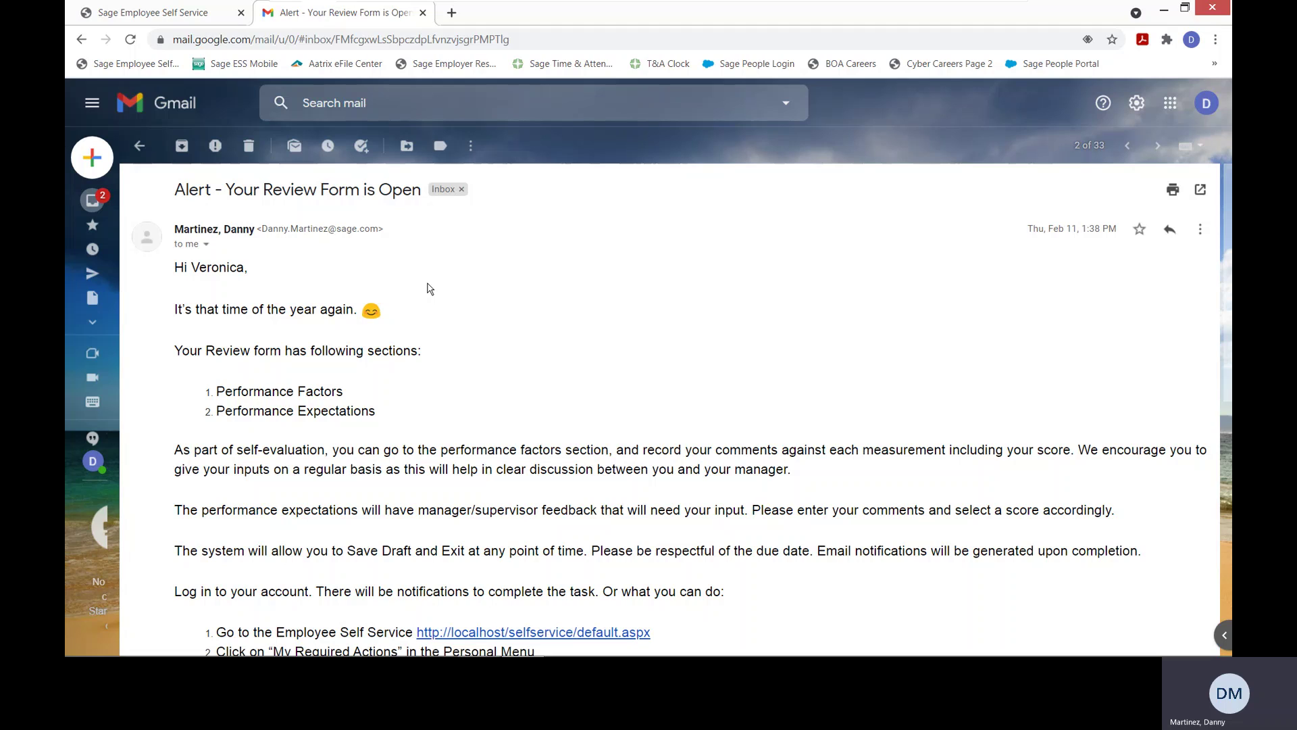
Switch back to Sage Employee Self Service and open the PA - Performance Appraisal - Employee only form from the employee's required actions
left_click(189, 19)
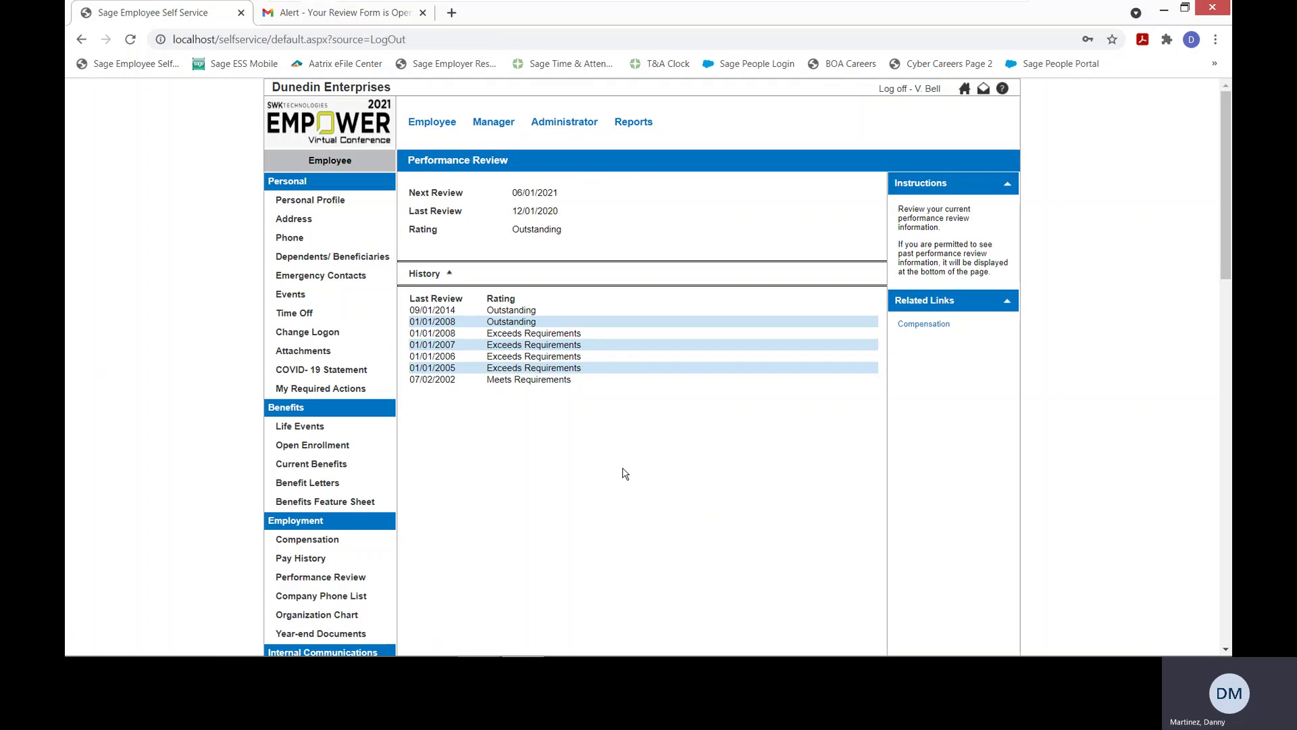
left_click(344, 507)
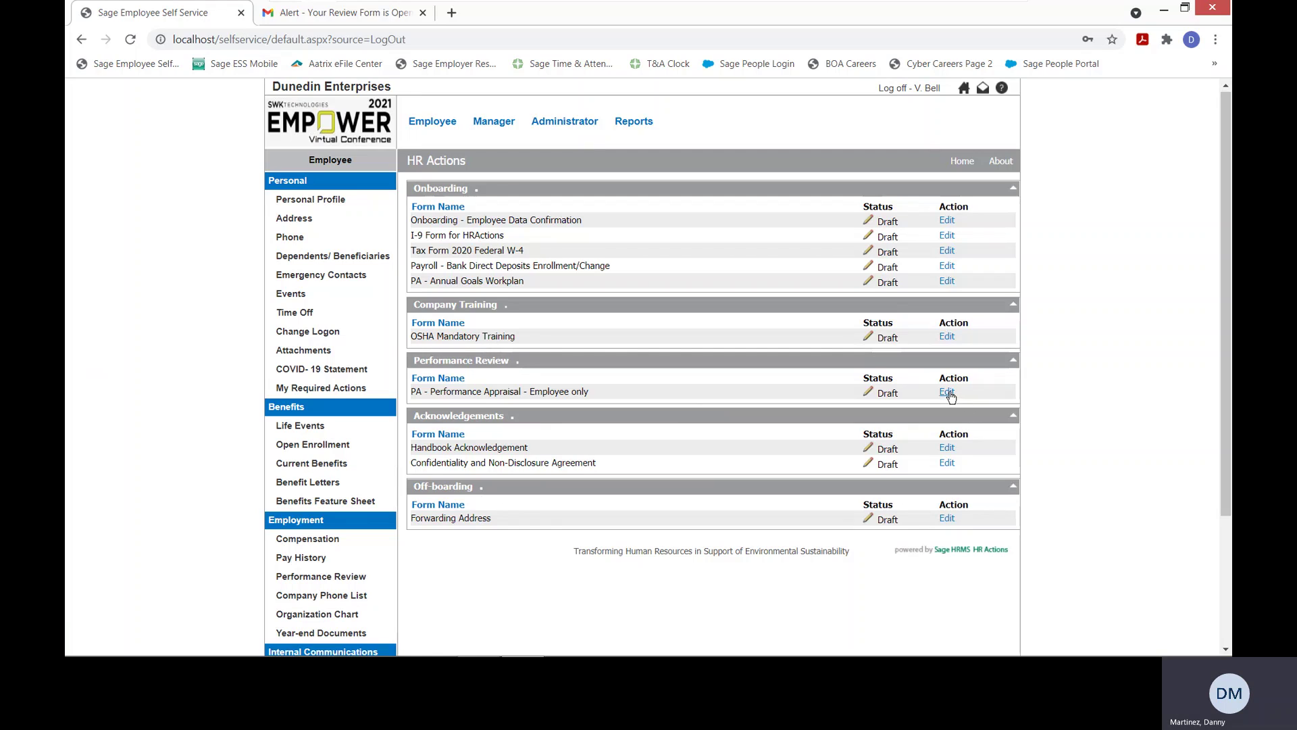
left_click(948, 393)
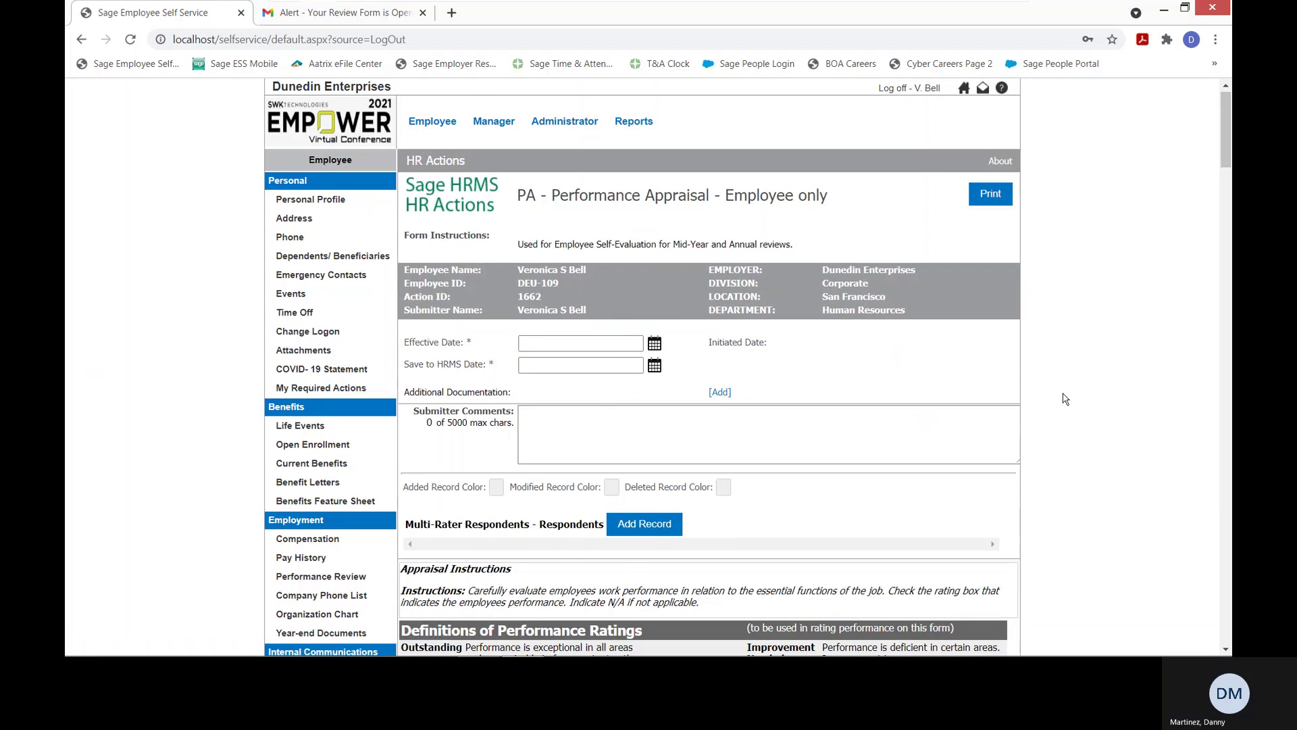
Examine the appraisal form's header fields, rating definitions and the Professional Skills questions with their comment and self-scoring areas
scroll(1065, 399, "down", 1)
scroll(1066, 399, "down", 1)
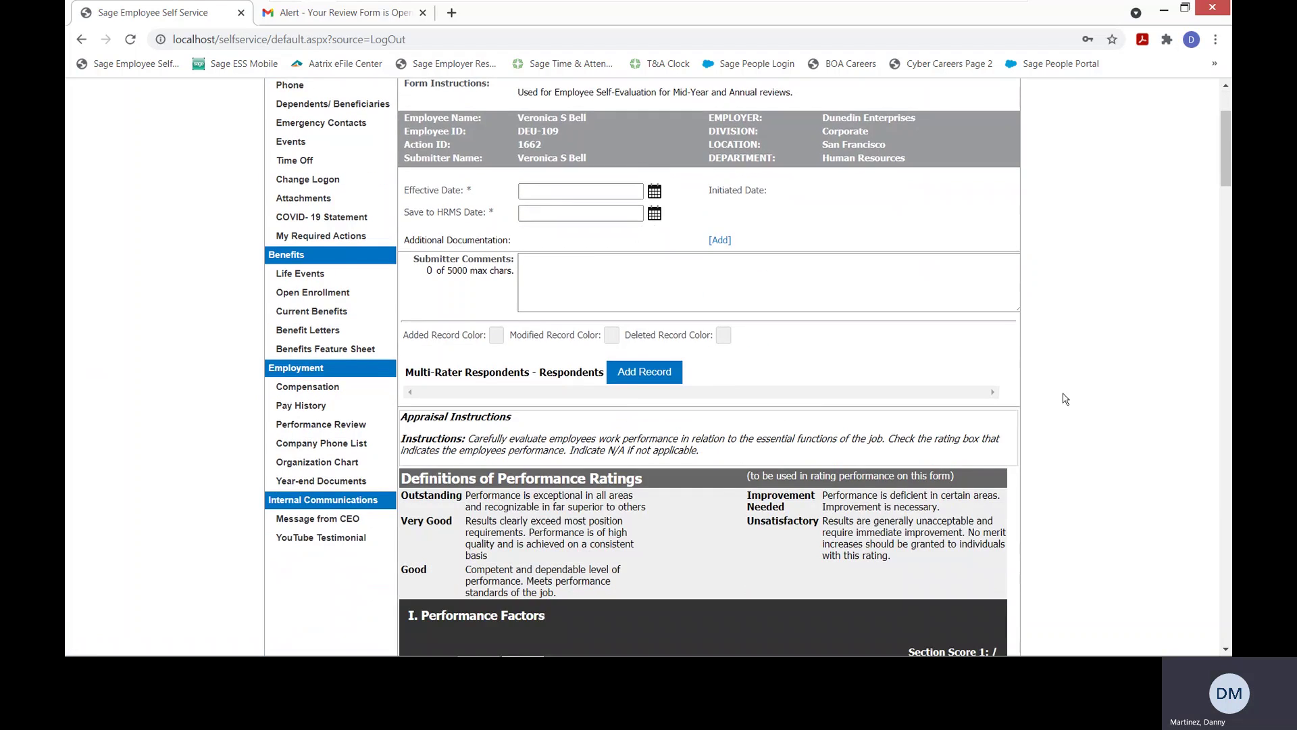
scroll(1066, 399, "down", 2)
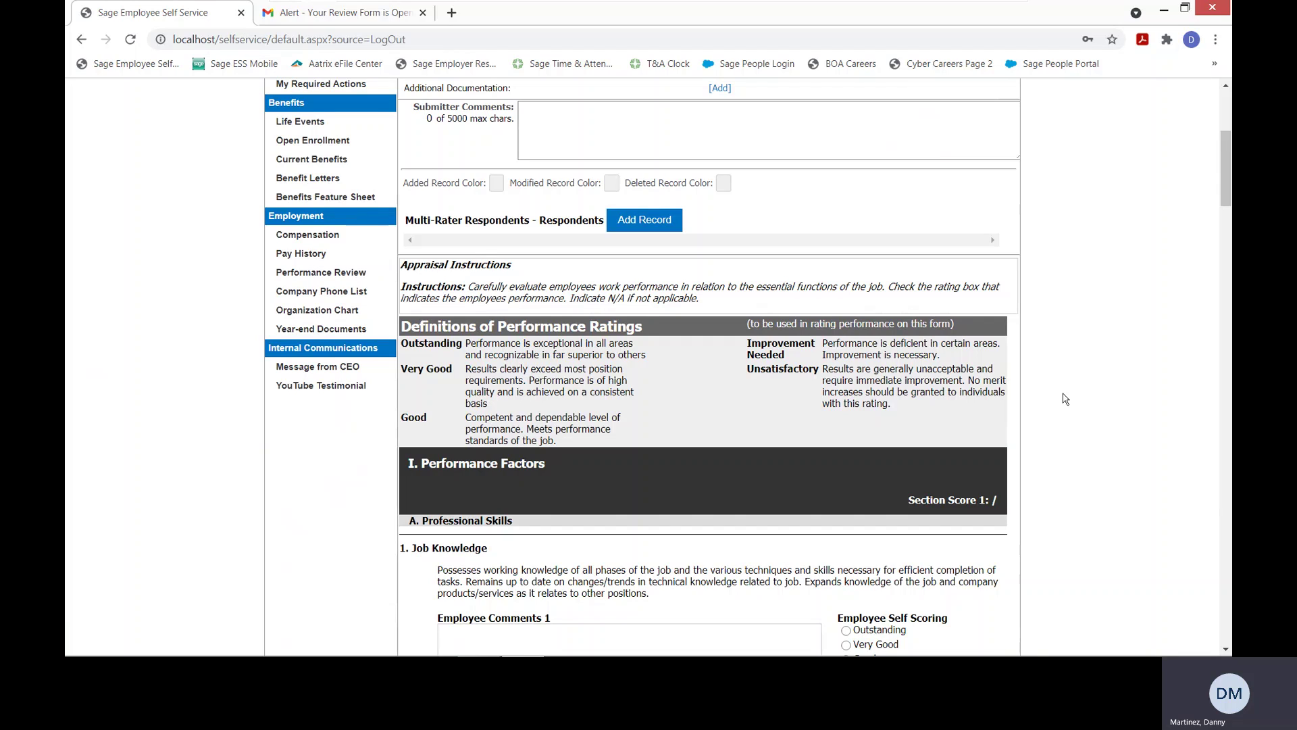
scroll(1066, 399, "down", 2)
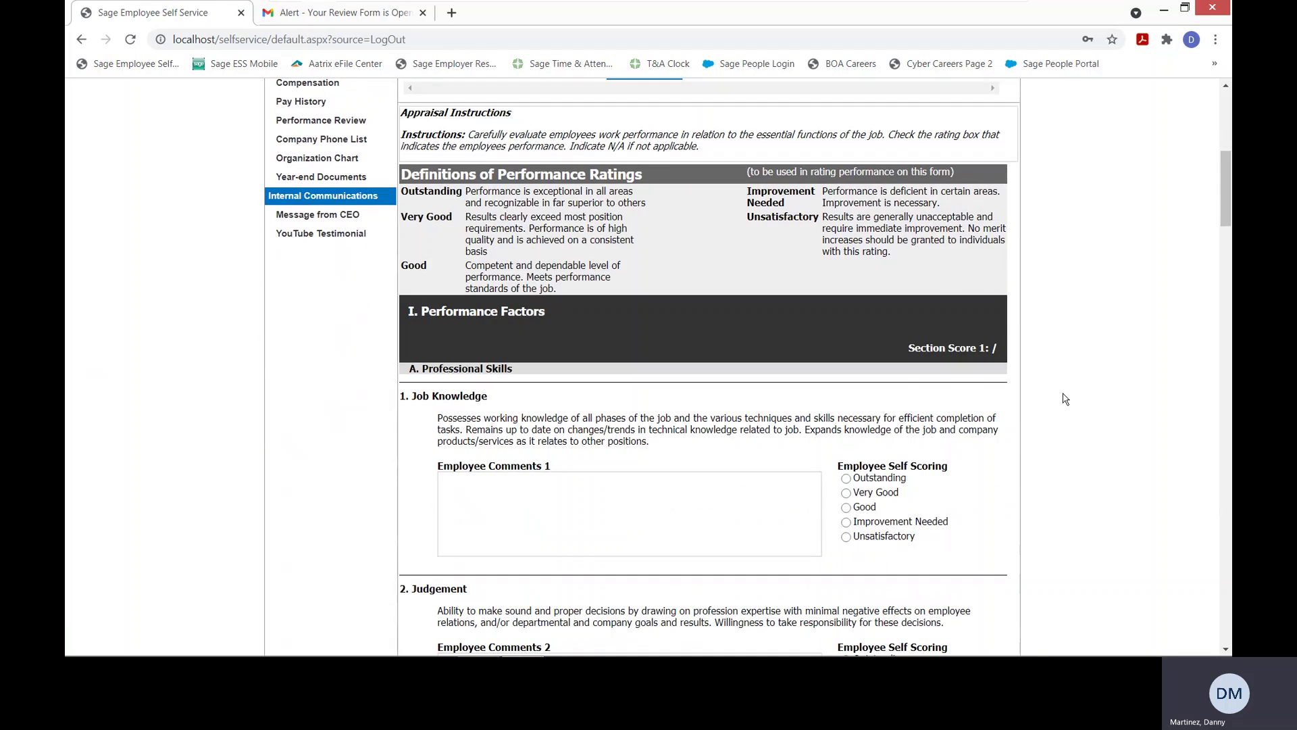
scroll(1065, 399, "down", 1)
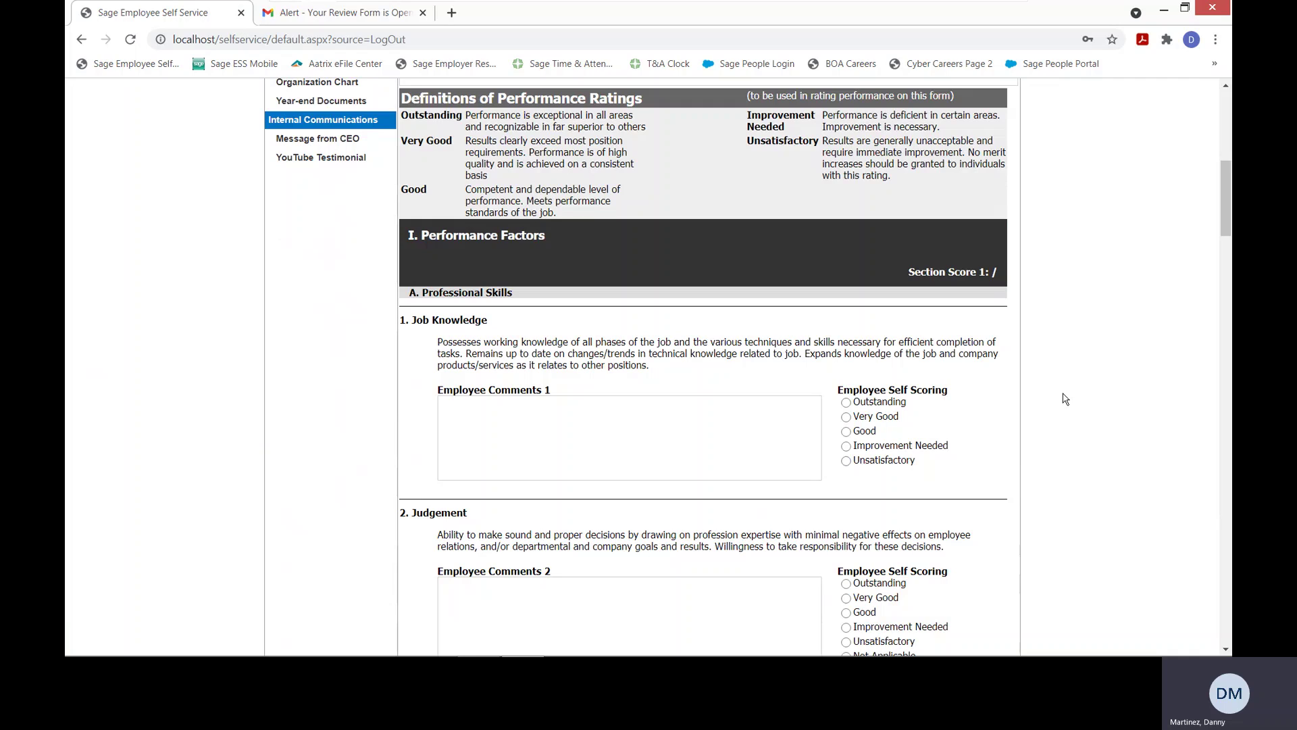
scroll(1066, 399, "down", 1)
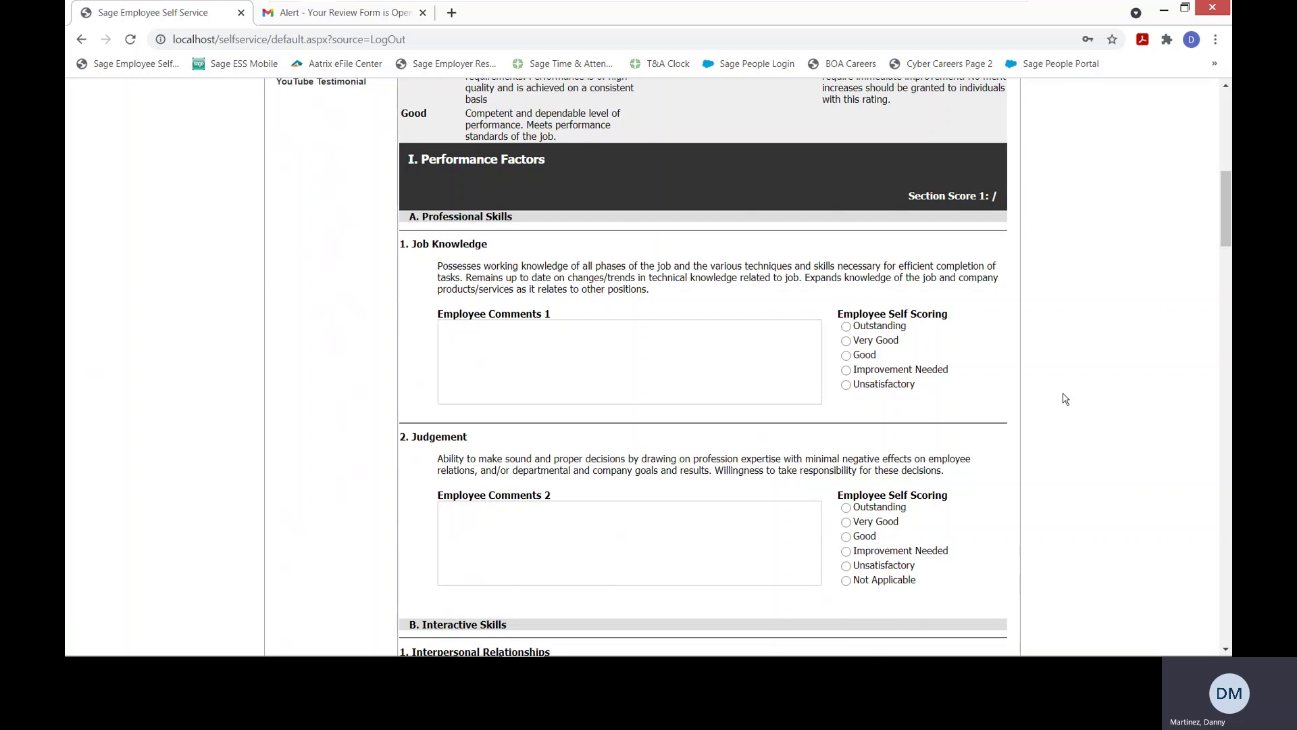
scroll(1066, 399, "up", 3)
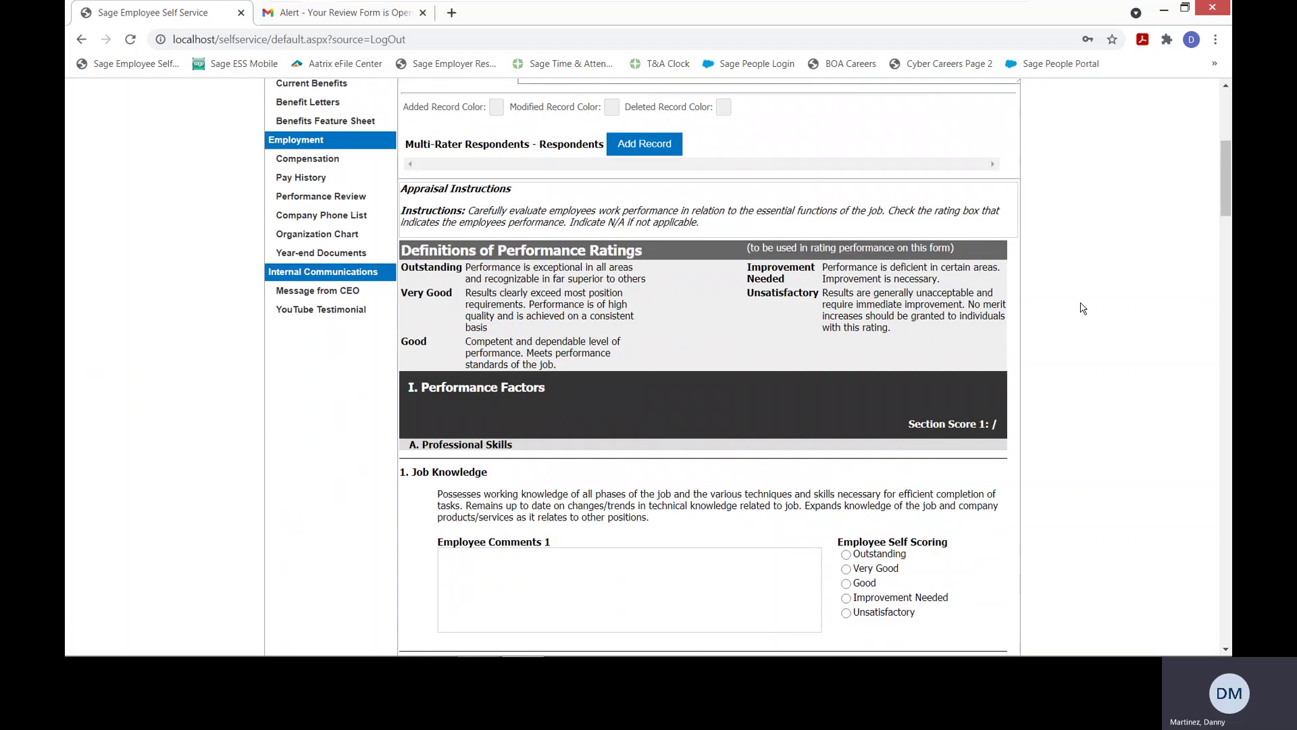
scroll(1085, 308, "up", 4)
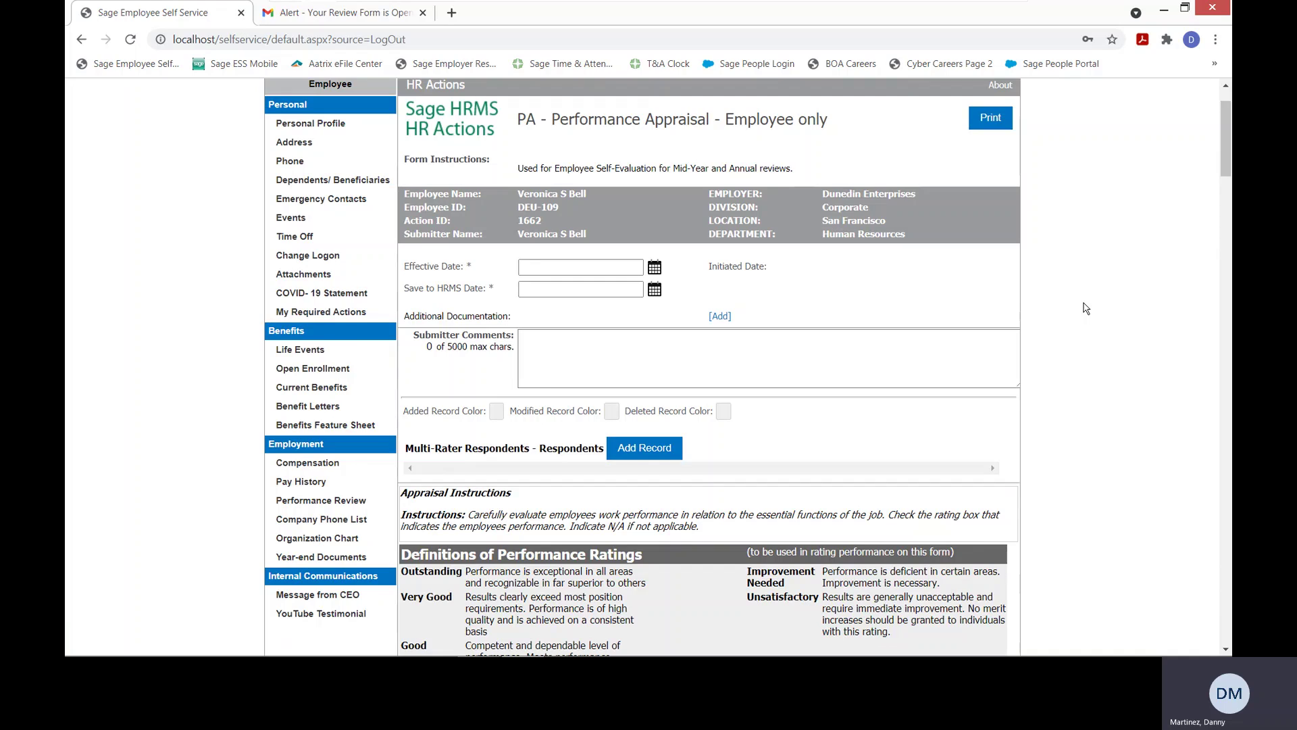
scroll(1084, 308, "down", 1)
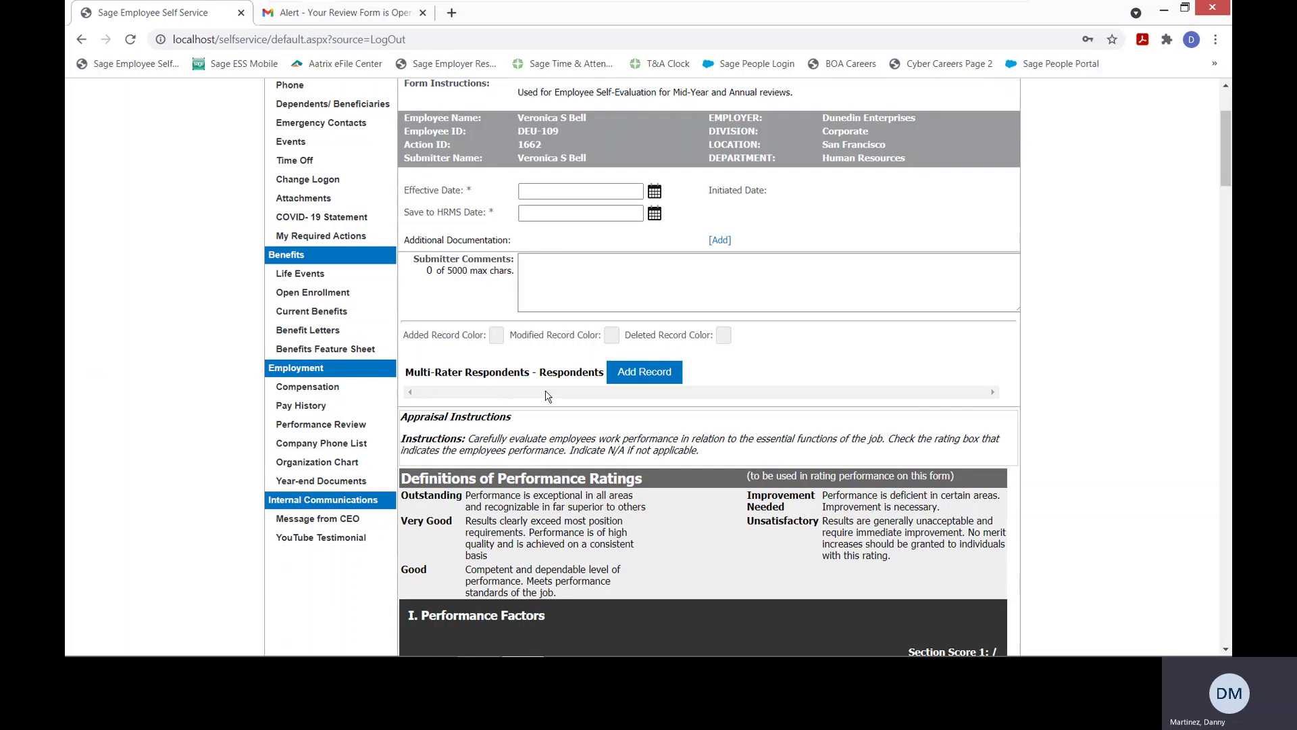
scroll(1104, 334, "down", 1)
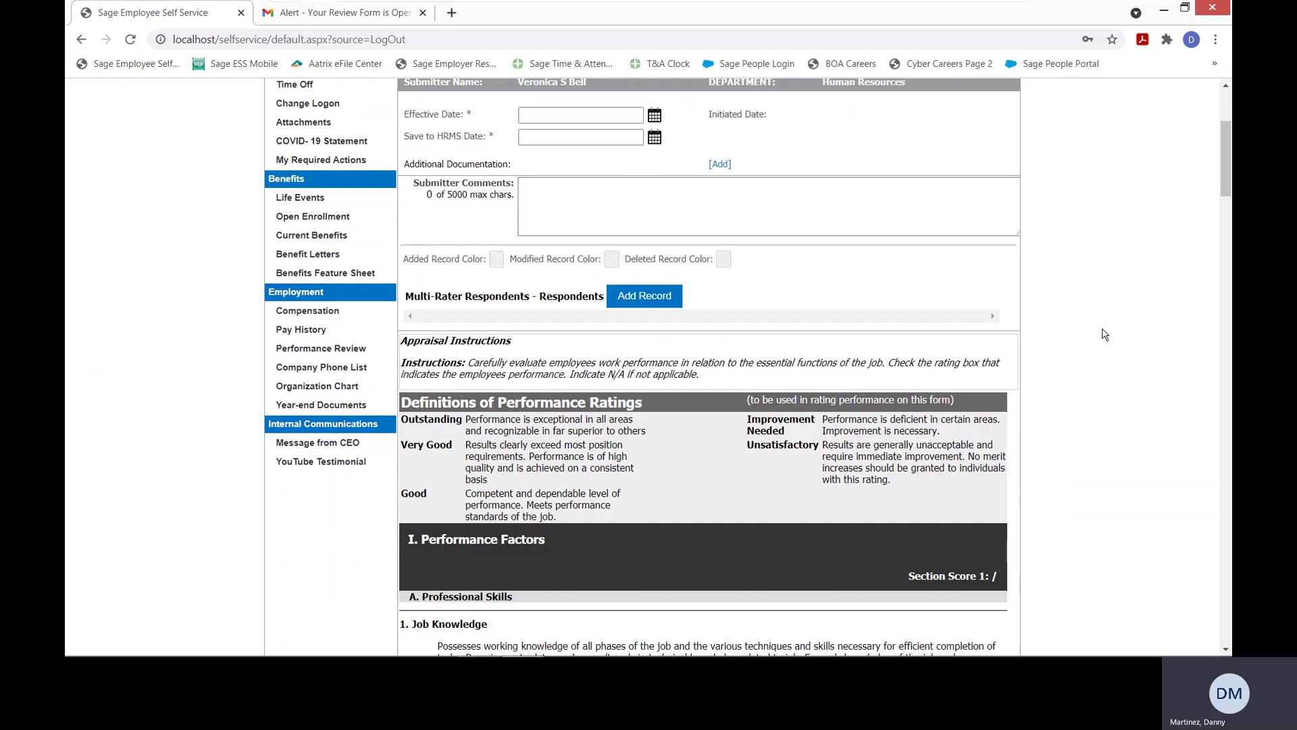
scroll(1104, 335, "down", 1)
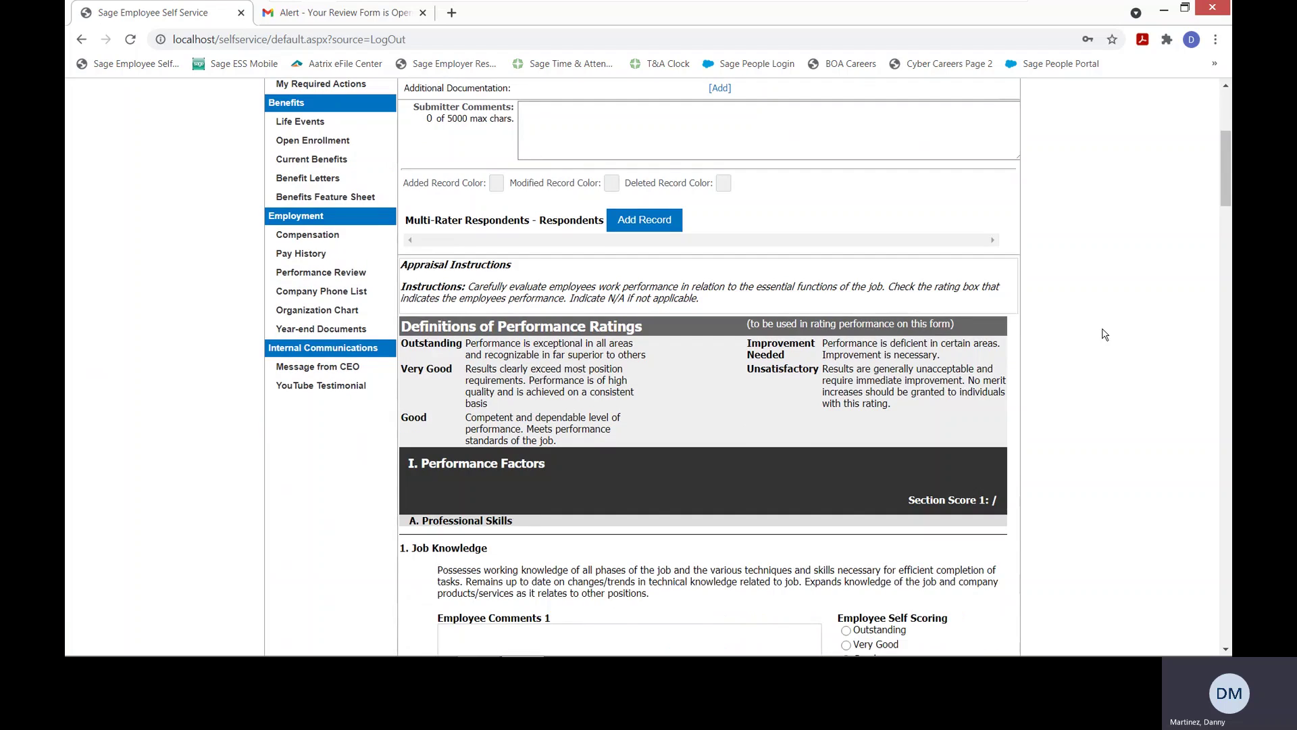
scroll(1104, 334, "down", 2)
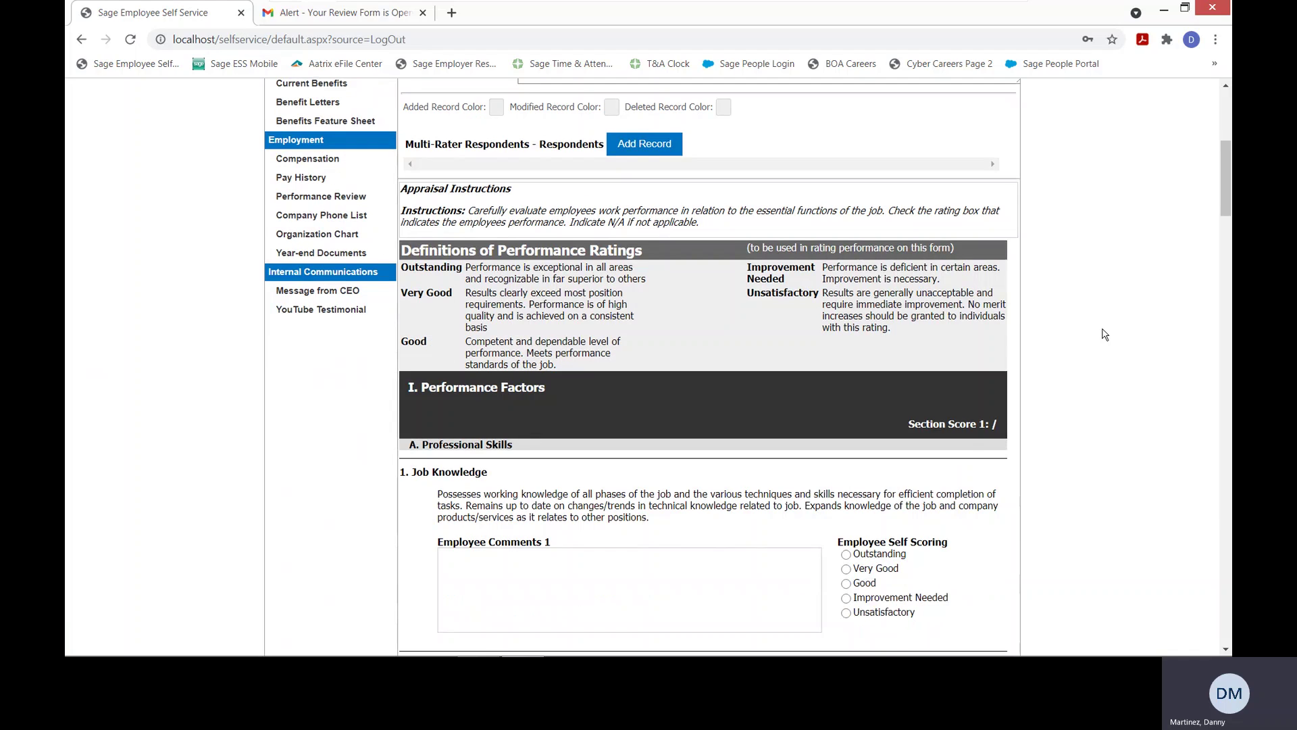
scroll(1104, 335, "down", 1)
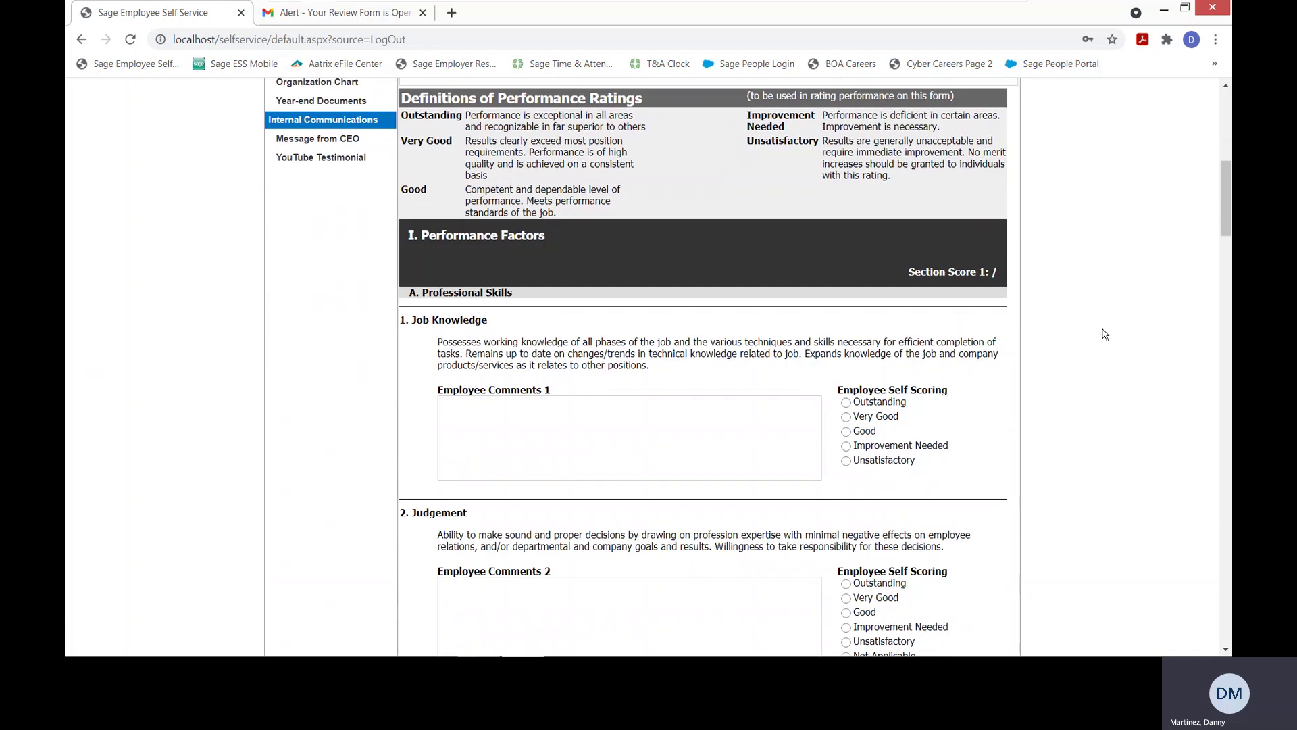
scroll(1104, 335, "down", 1)
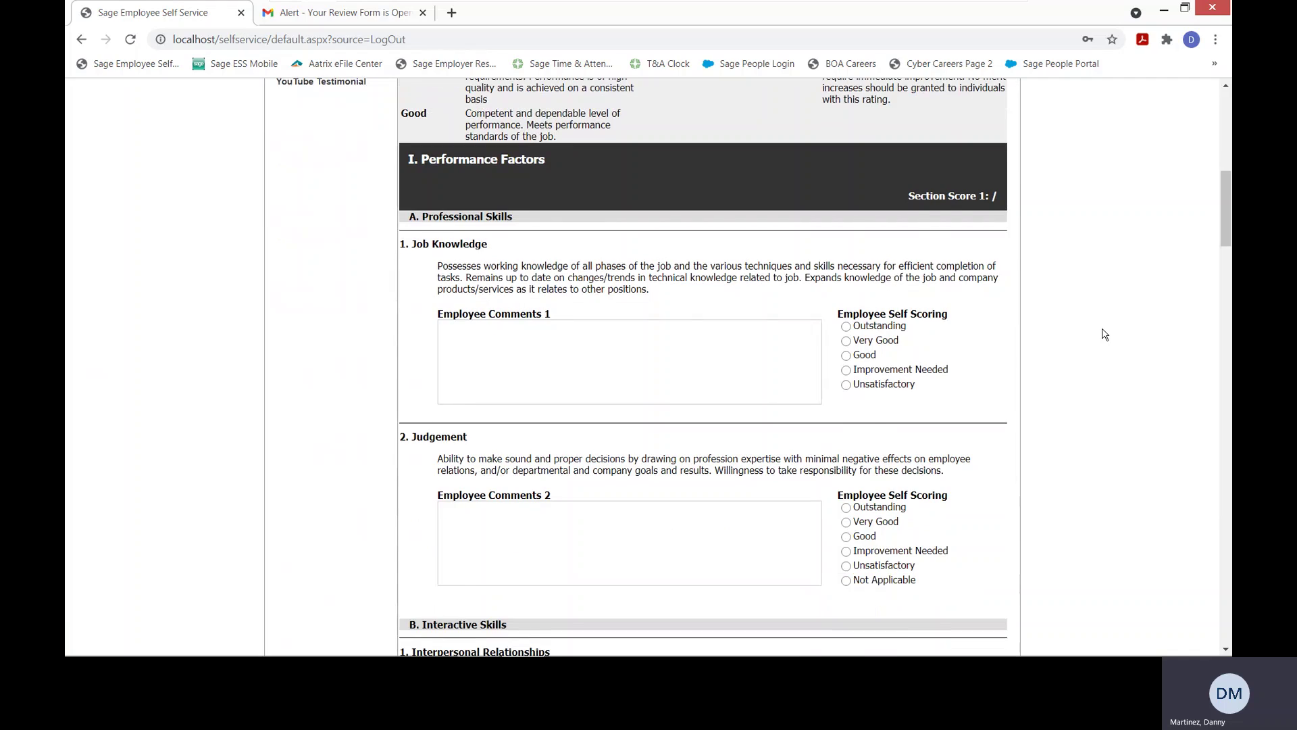
Examine the remaining appraisal sections through to the routing and save options, and return to the HR Actions form list
scroll(1104, 334, "down", 1)
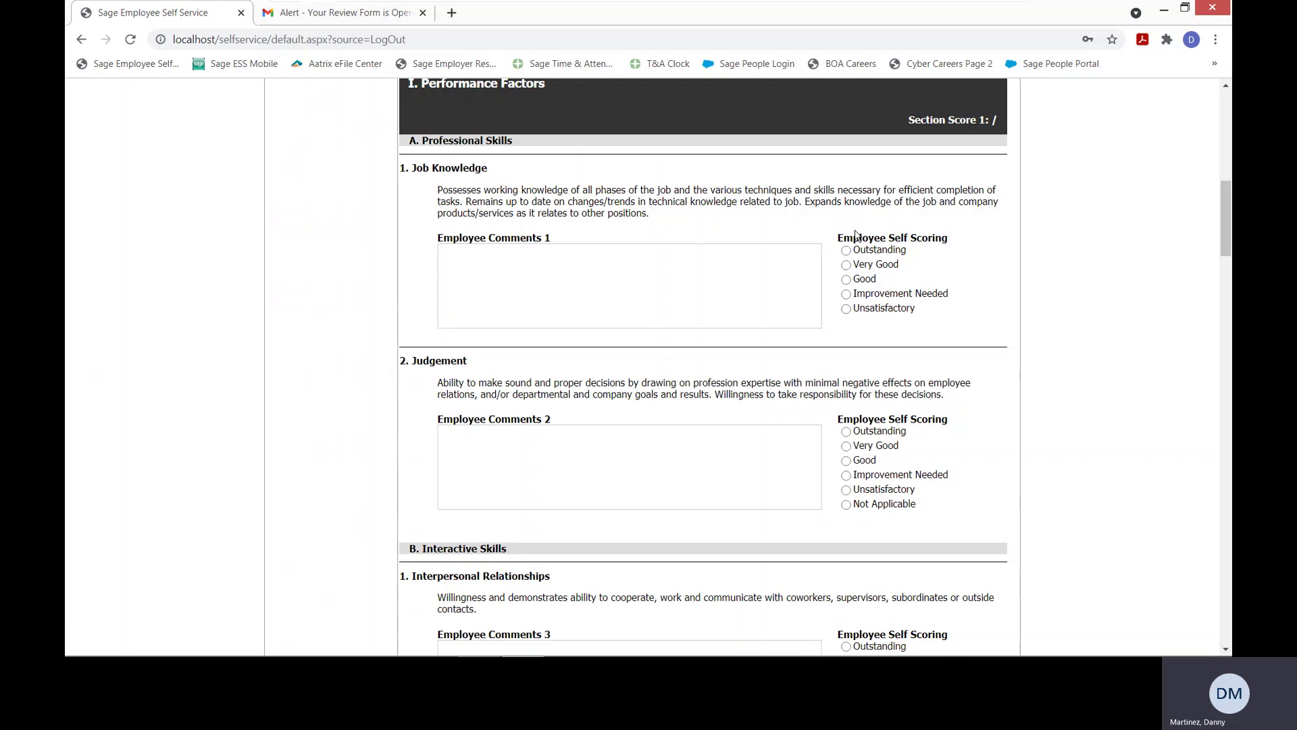
scroll(1137, 307, "down", 8)
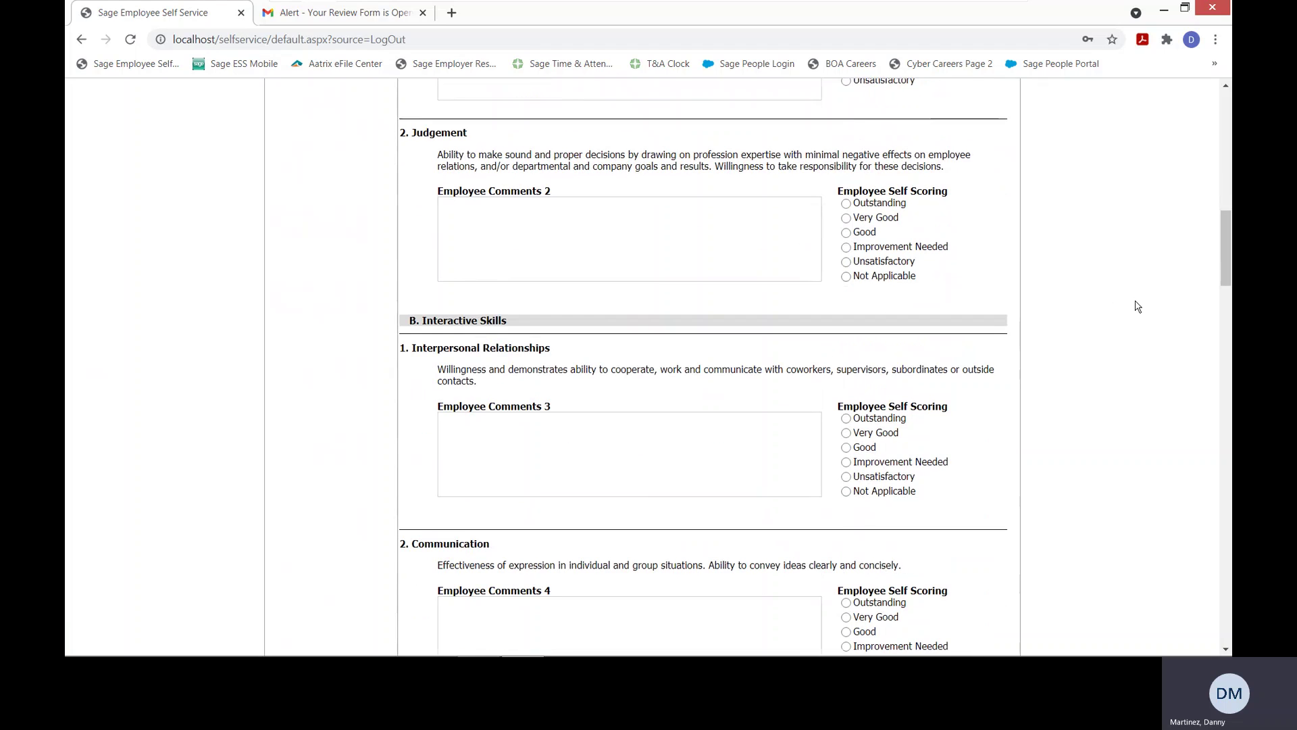
scroll(1138, 307, "down", 6)
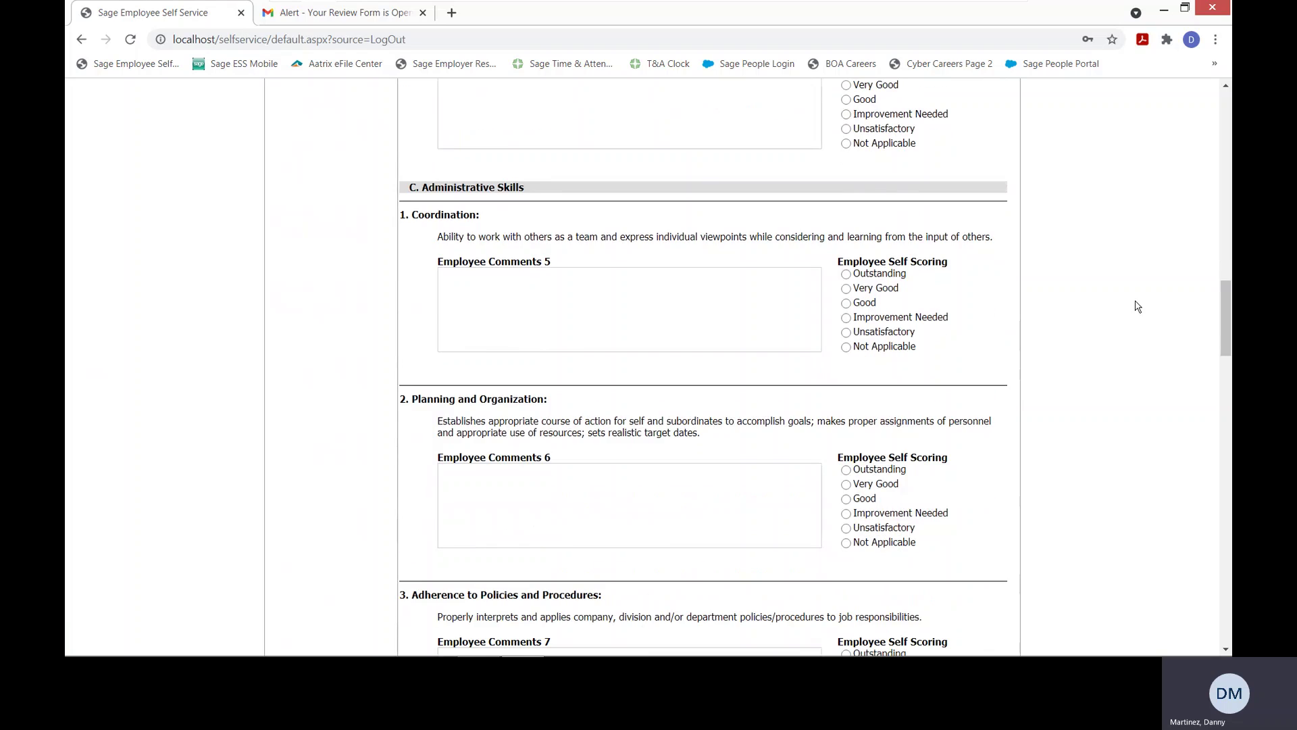
scroll(1137, 307, "down", 7)
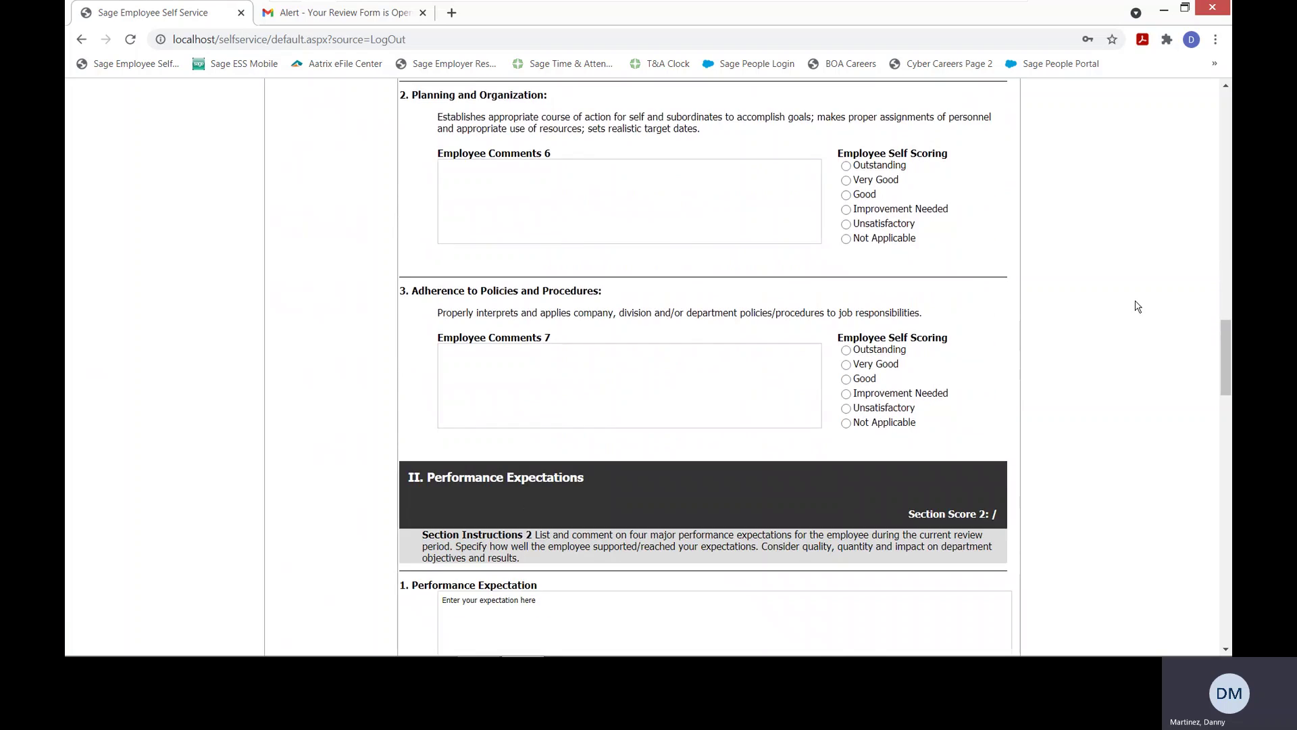
scroll(1137, 307, "down", 10)
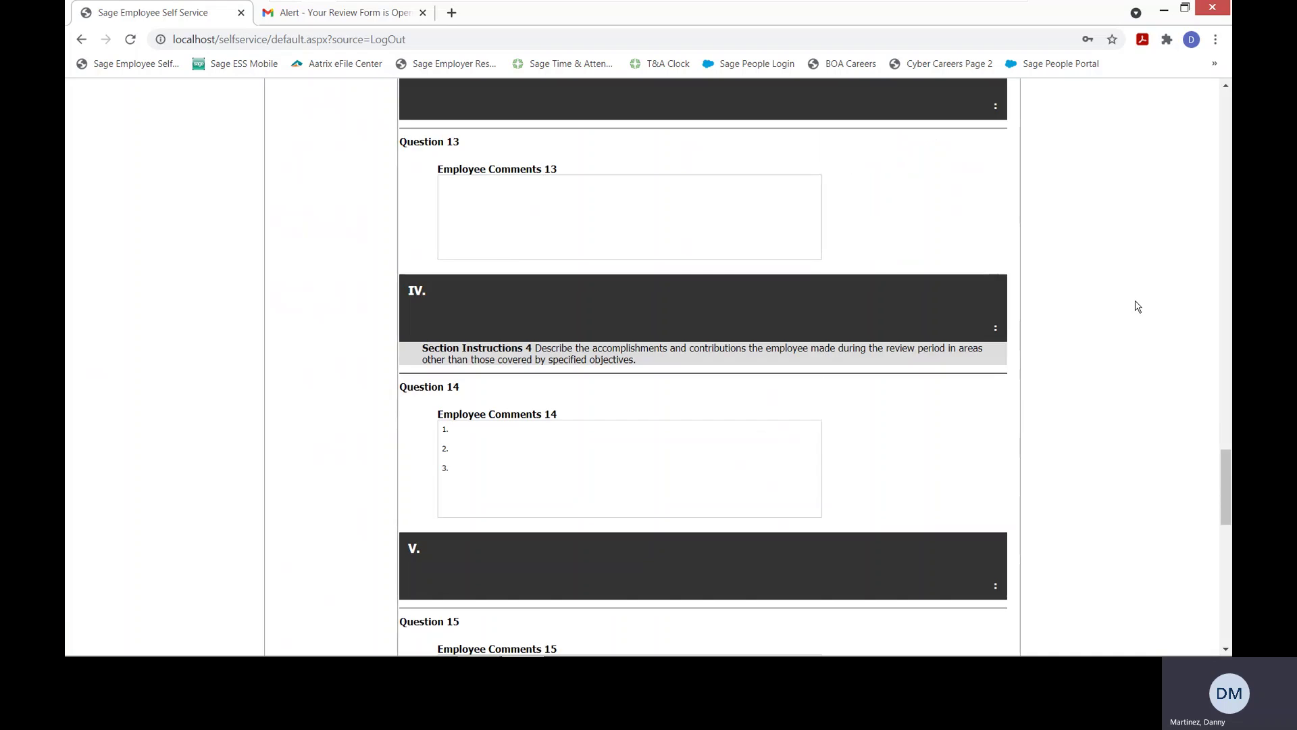
scroll(1137, 307, "down", 9)
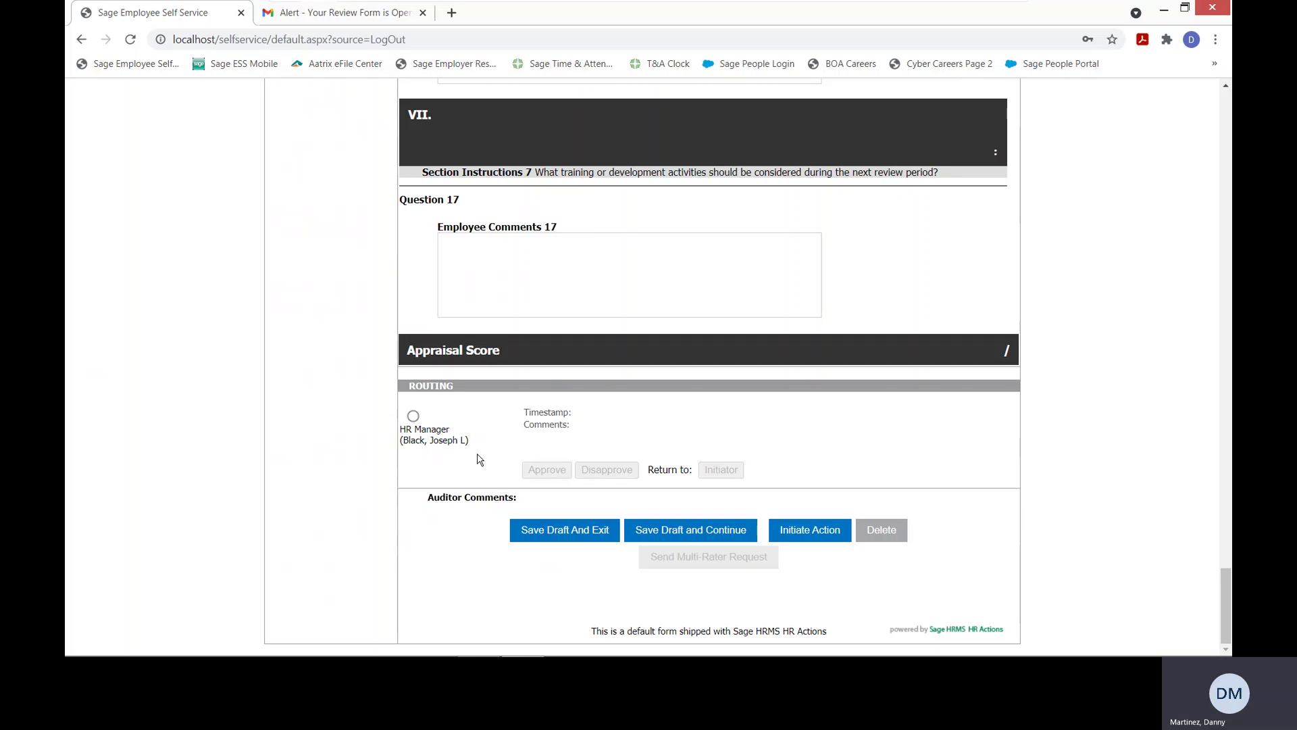
scroll(479, 460, "up", 5)
scroll(479, 460, "up", 20)
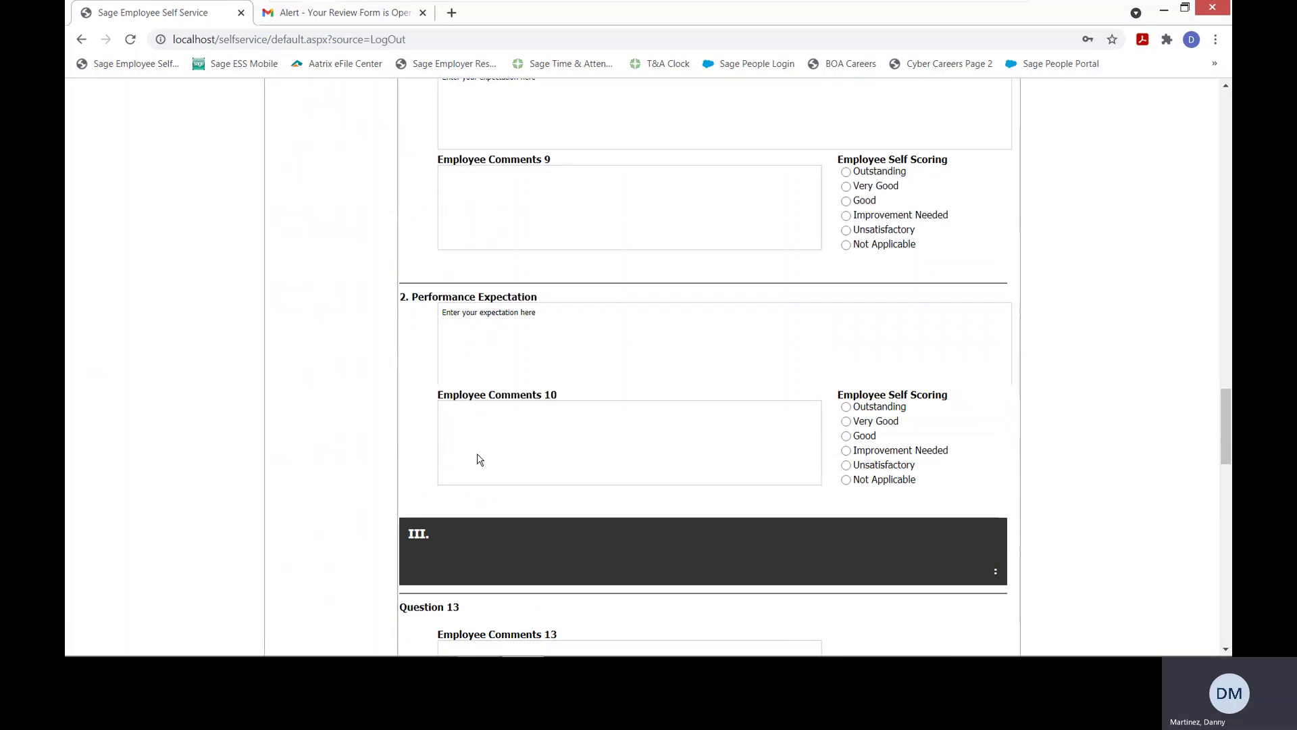
left_click(81, 39)
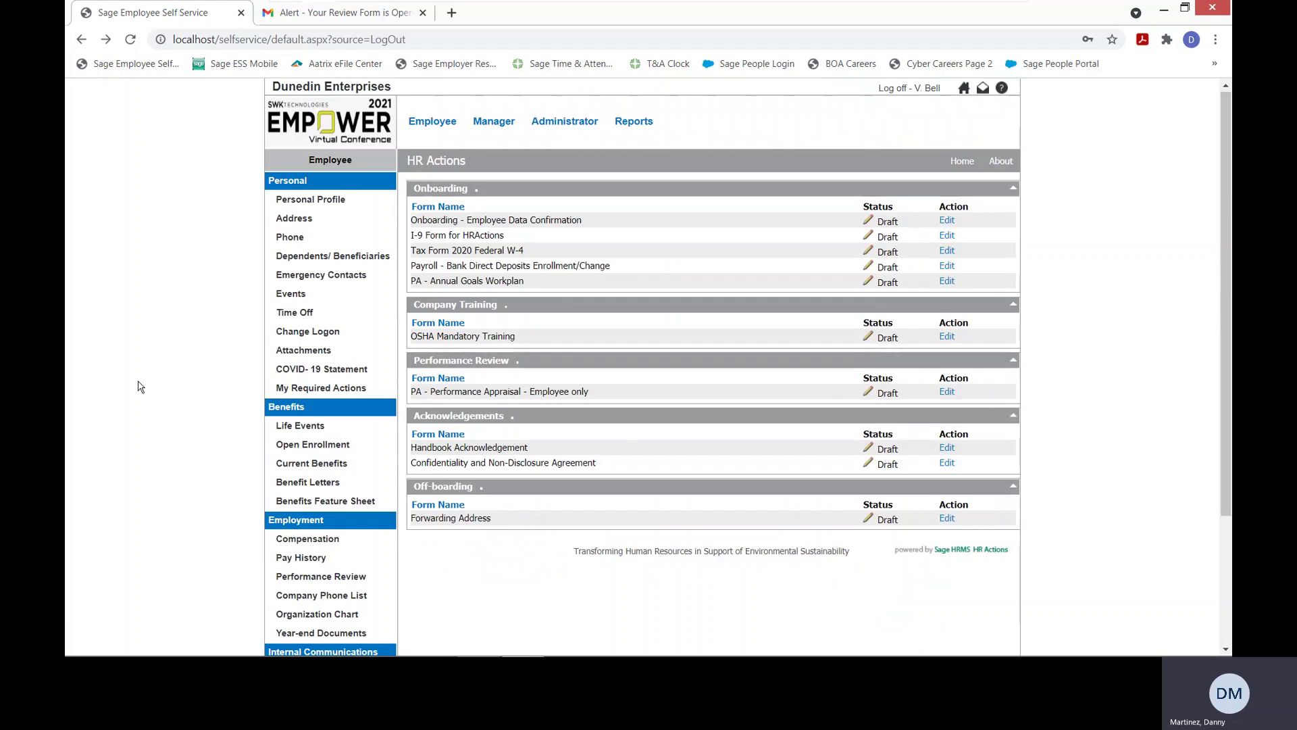
Open the year-end documents site, log in with the SSN/TIN and password, view the available forms and close the site
scroll(137, 388, "down", 3)
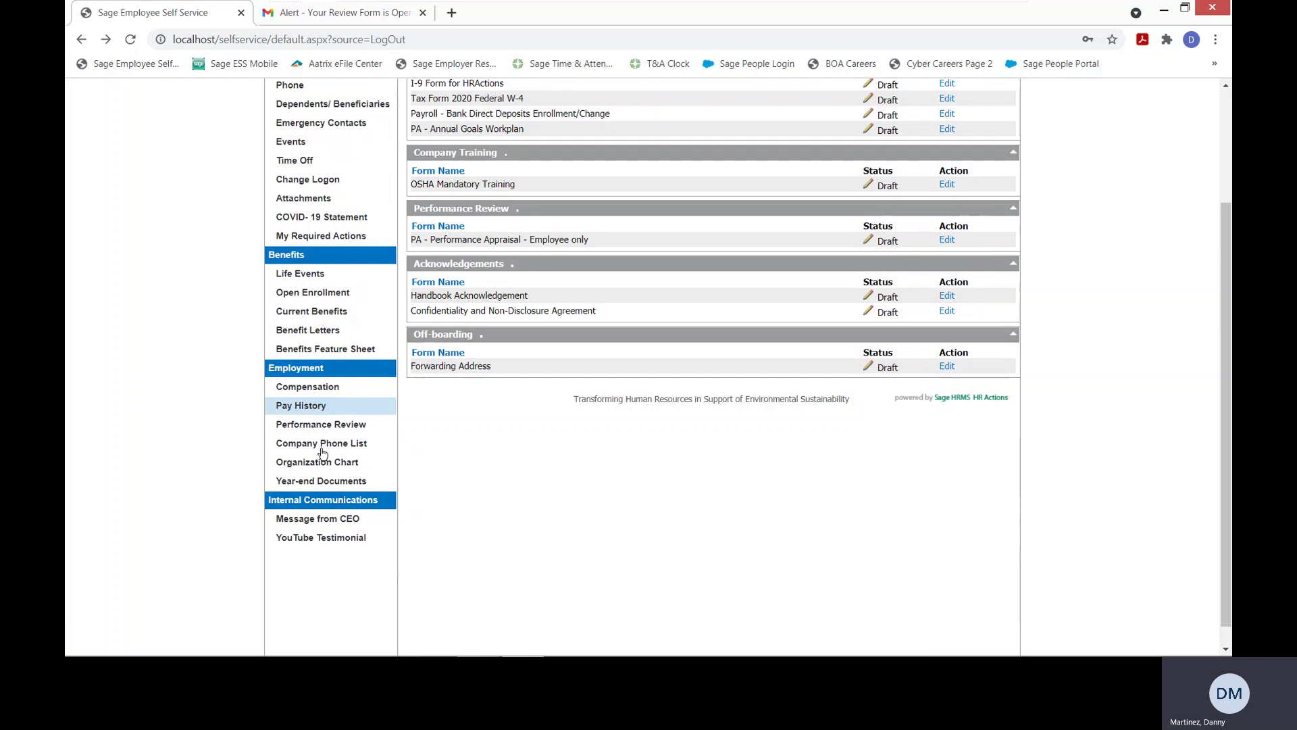
left_click(332, 483)
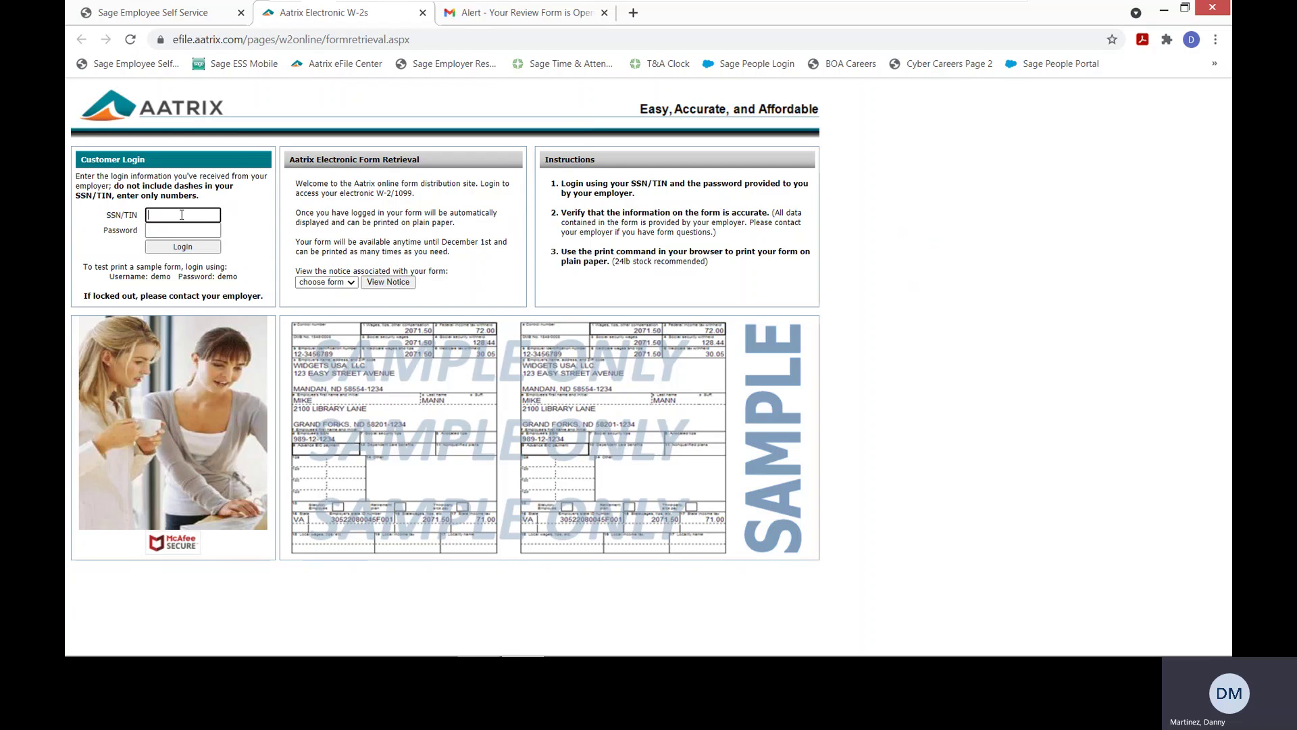
type("****")
left_click(162, 229)
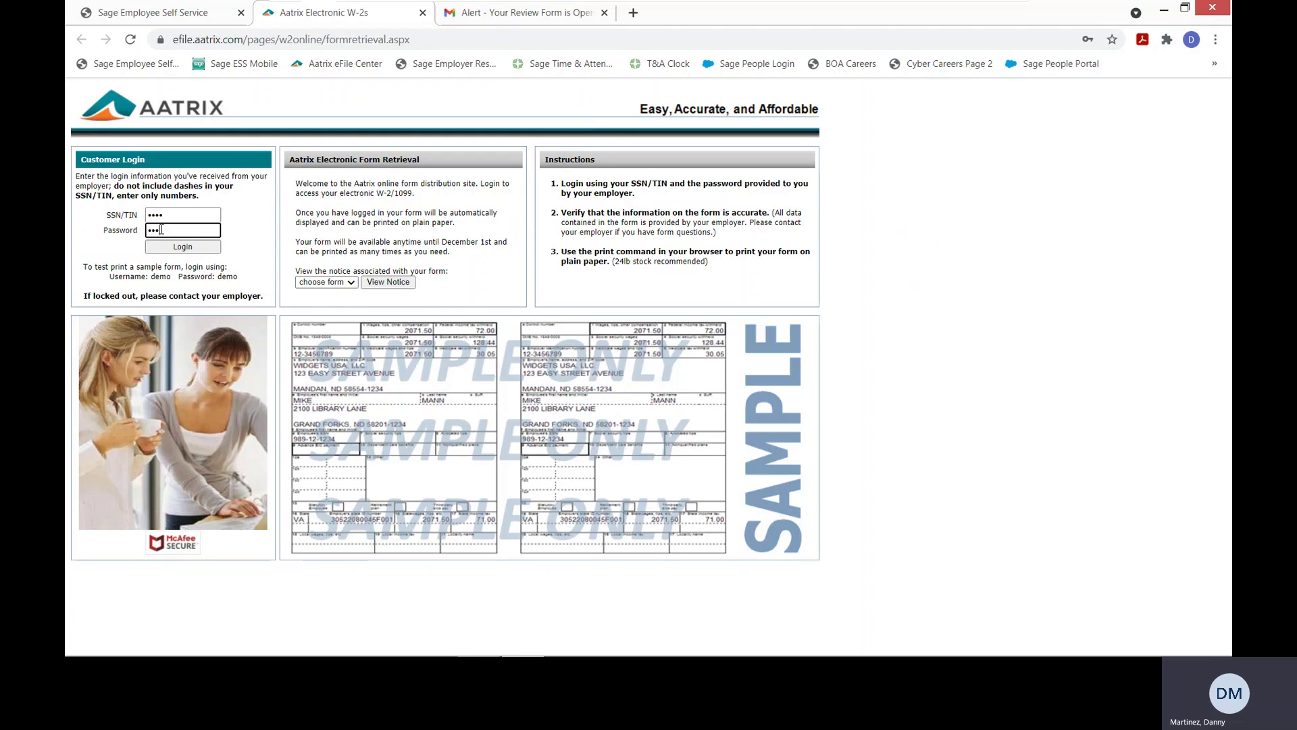
key("Return")
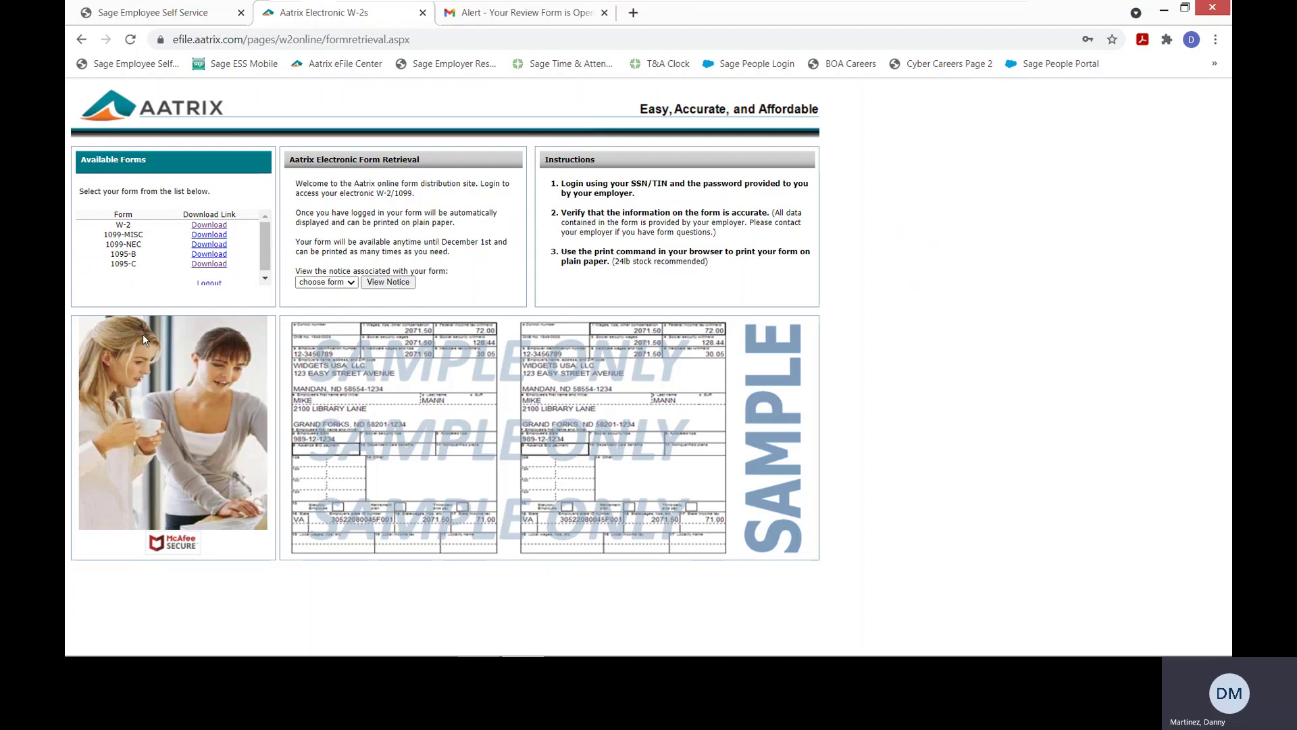
left_click(423, 12)
View the direct reports' performance review information and length of service in the manager pages
scroll(422, 417, "up", 2)
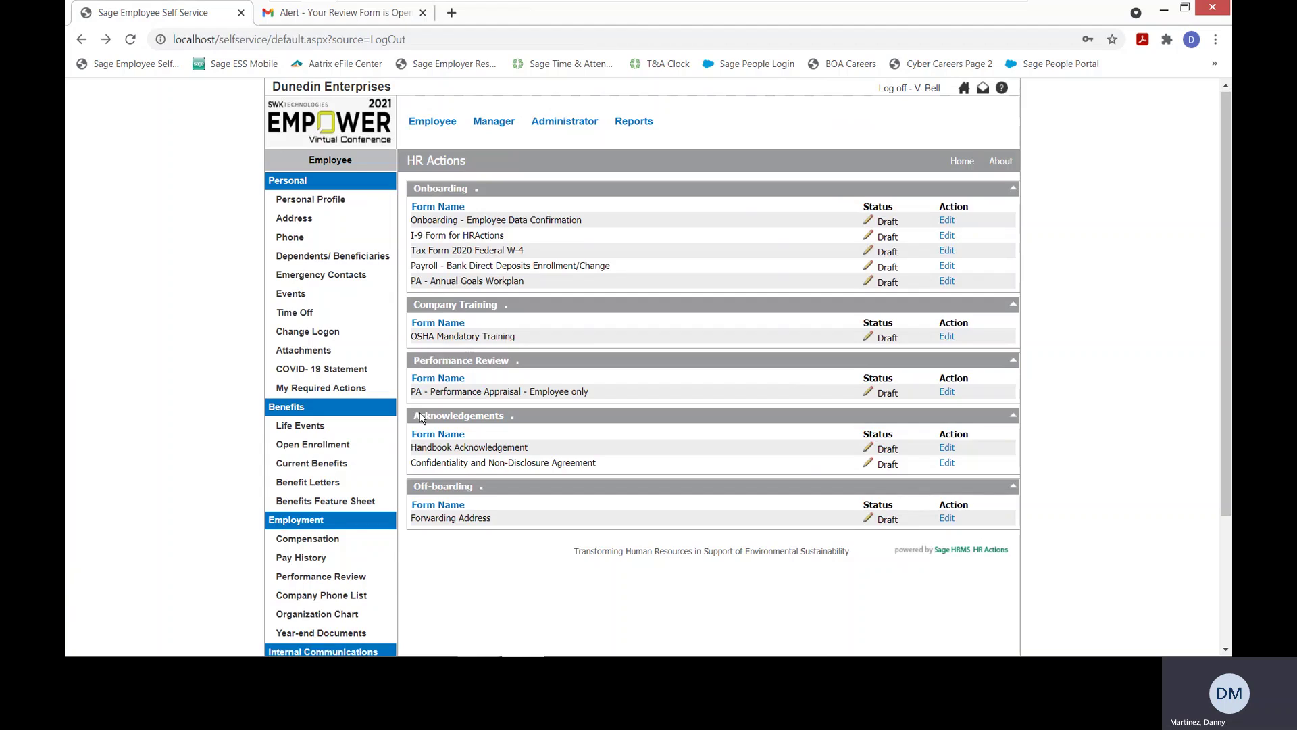
left_click(494, 123)
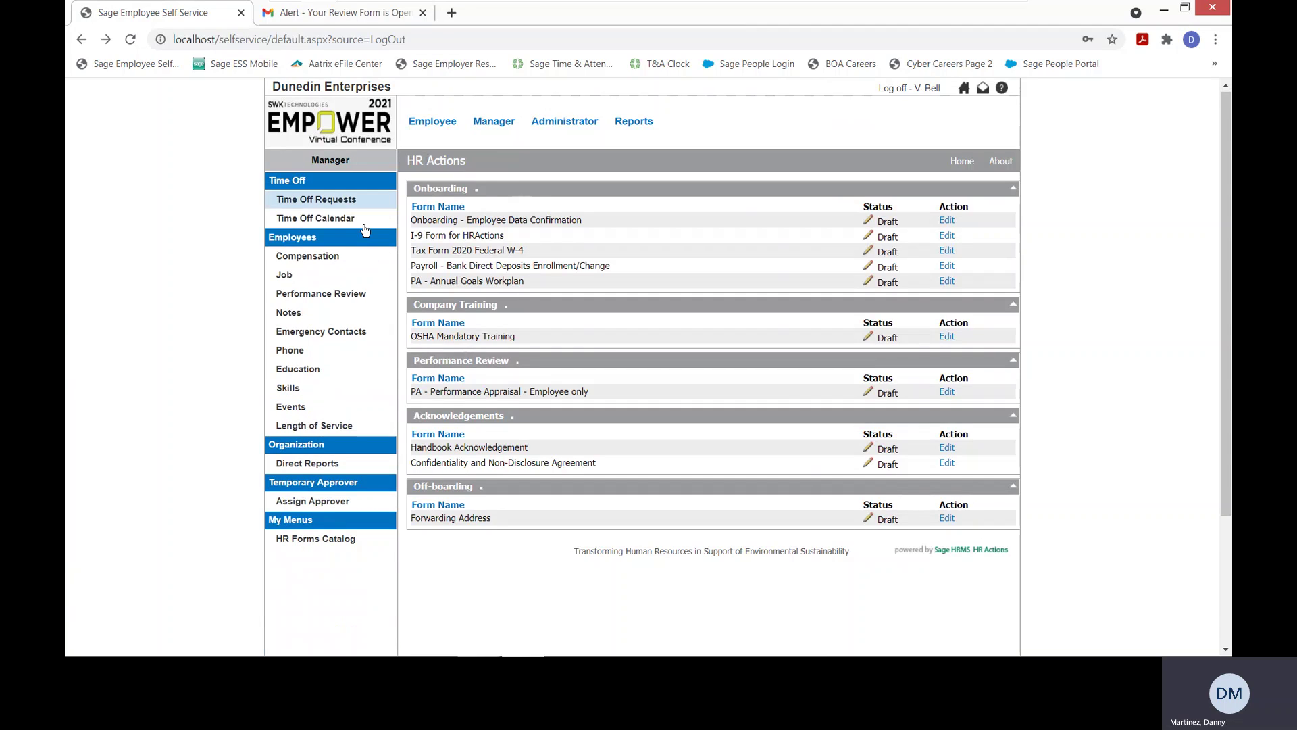
left_click(349, 302)
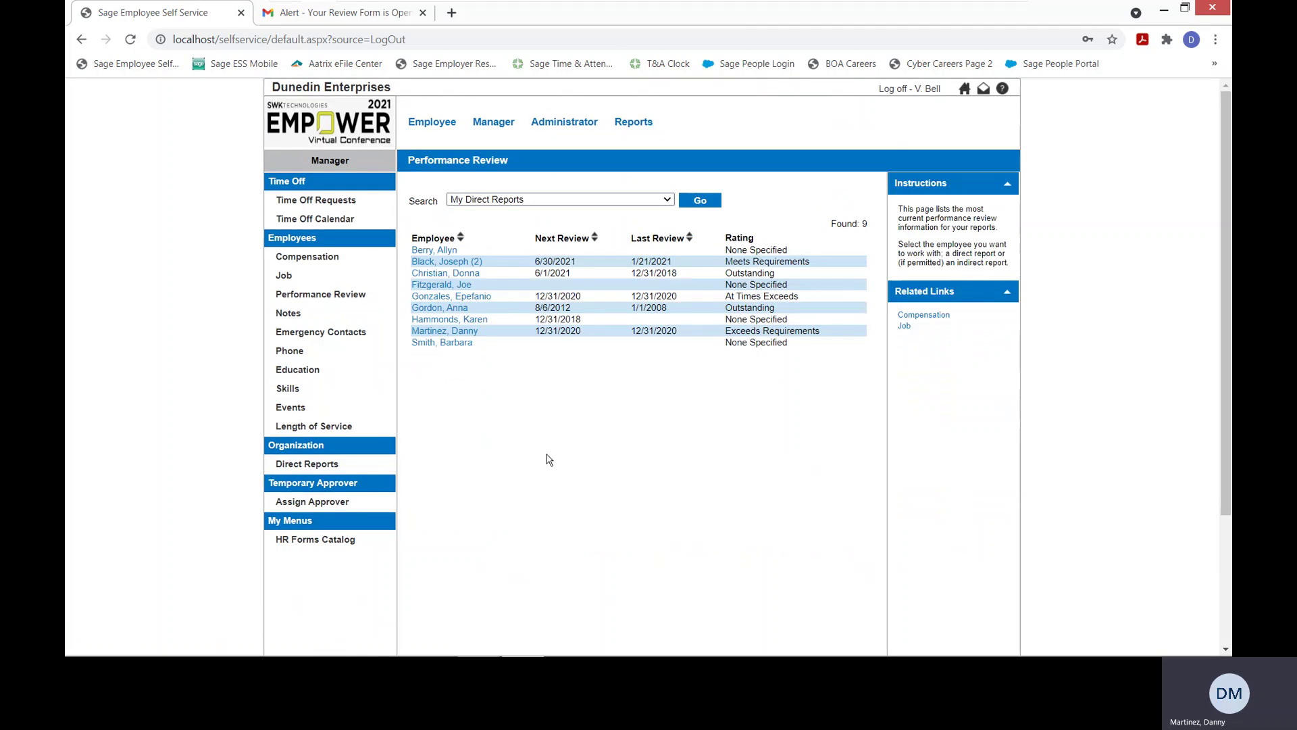
left_click(353, 434)
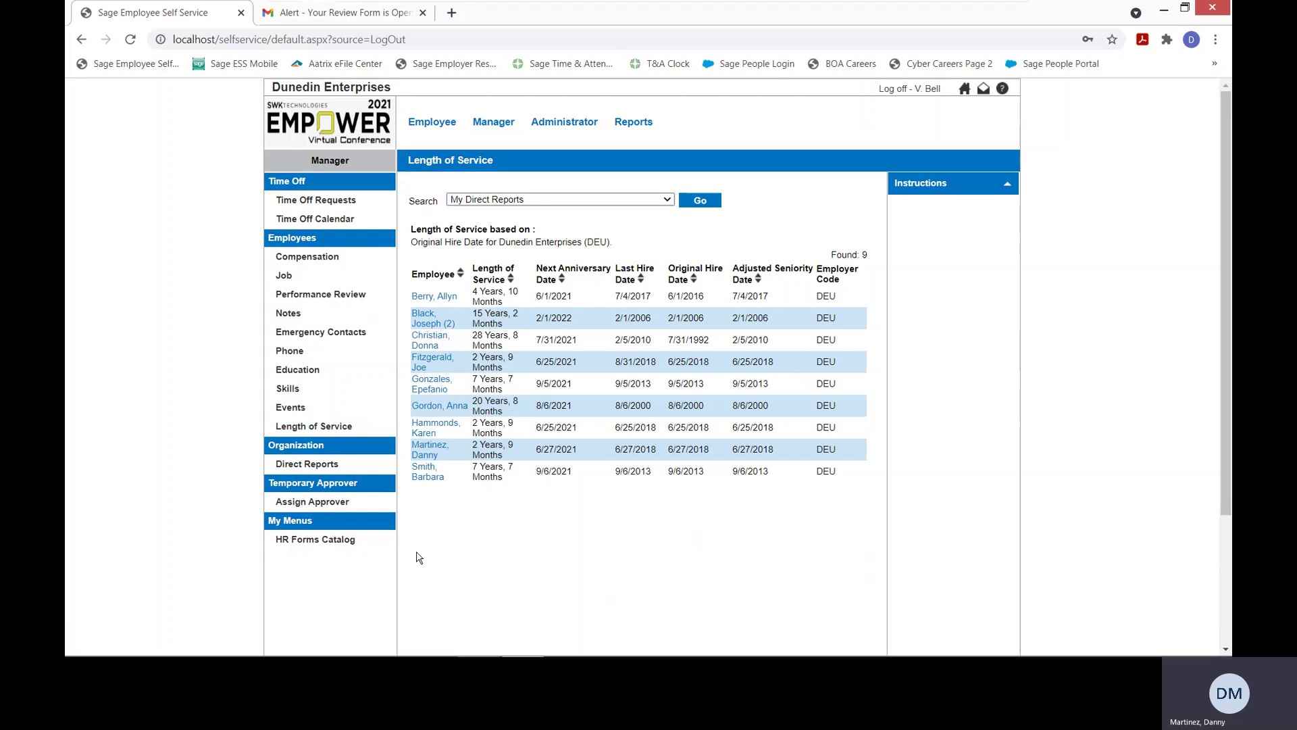
Open the manager's HR Forms Catalog and select the third listed employee as the direct report, with form type All
left_click(302, 541)
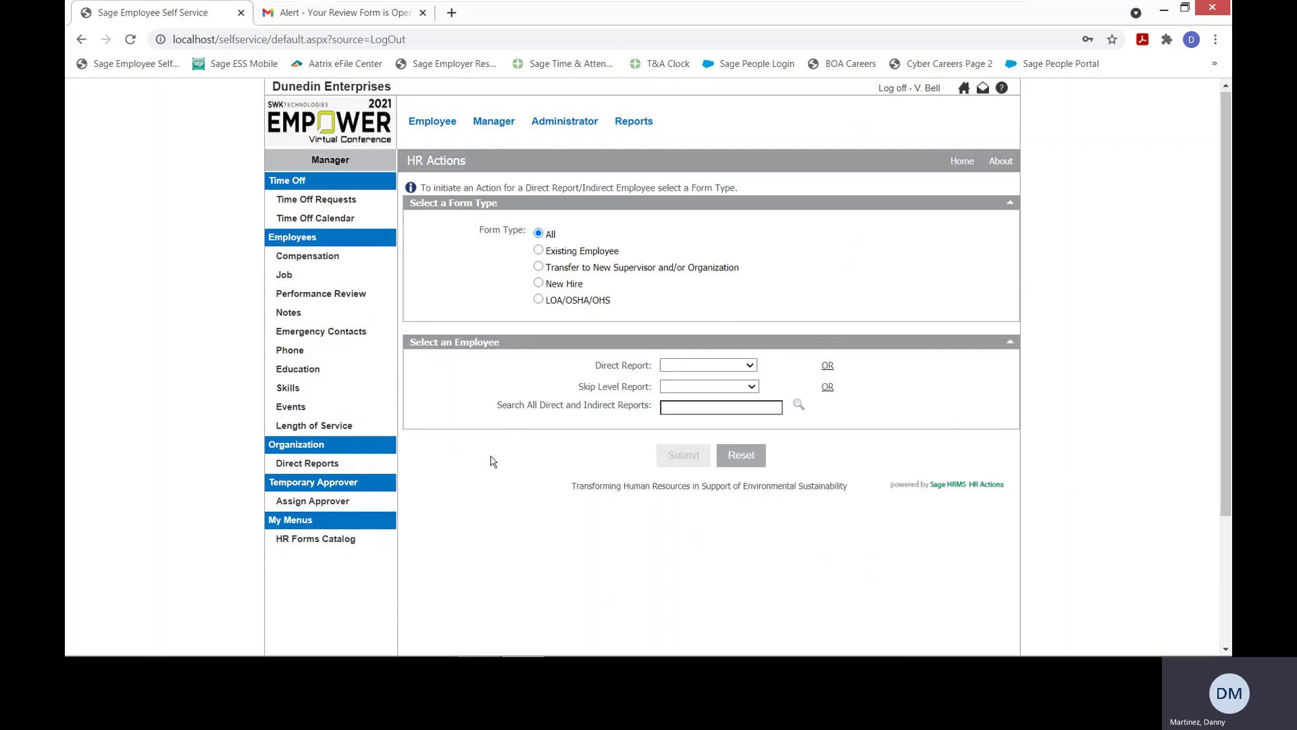
left_click(752, 371)
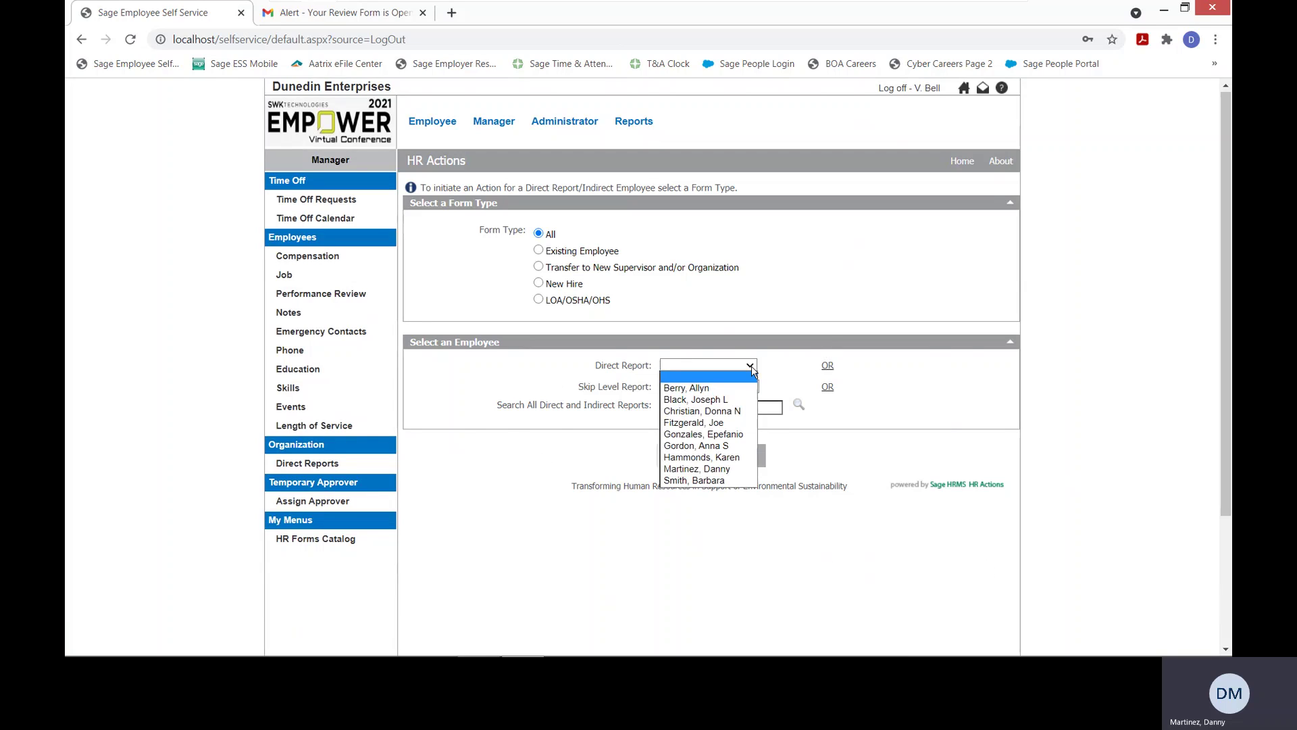
left_click(732, 413)
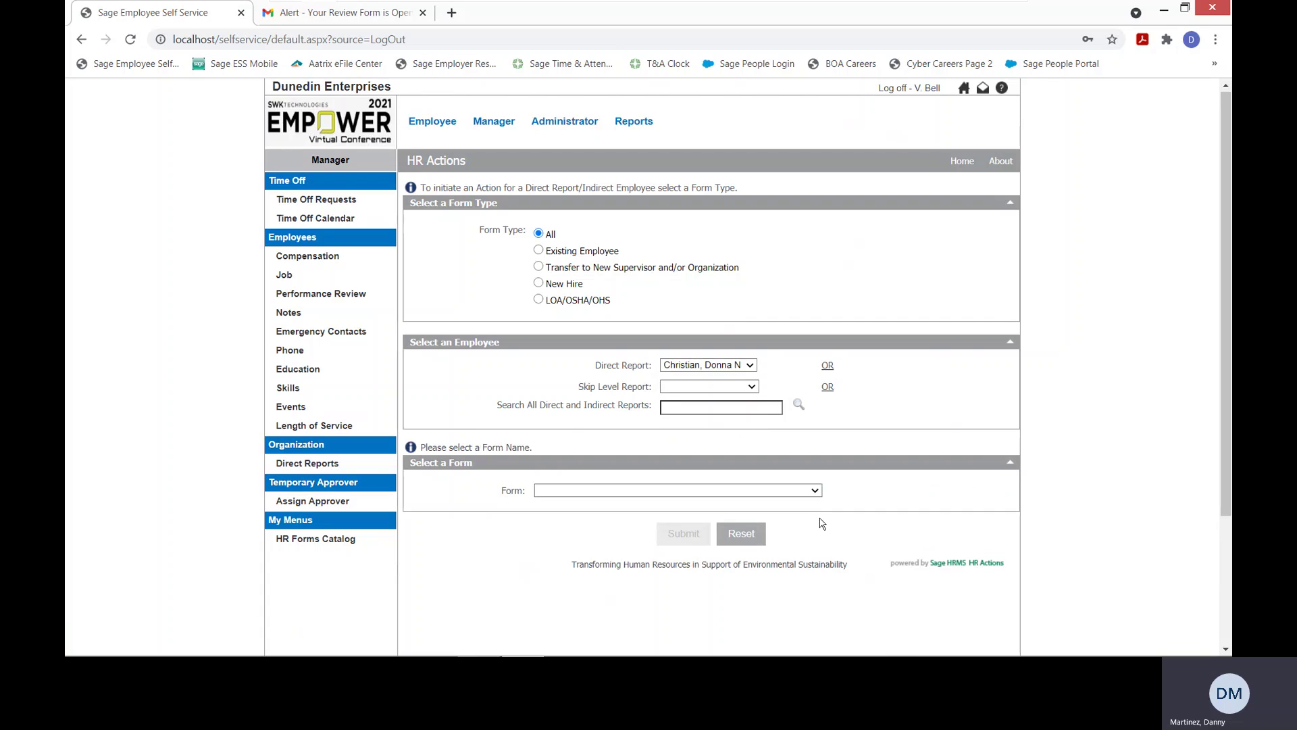
Examine the full list of forms available for the selected direct report and close it without choosing one
left_click(813, 492)
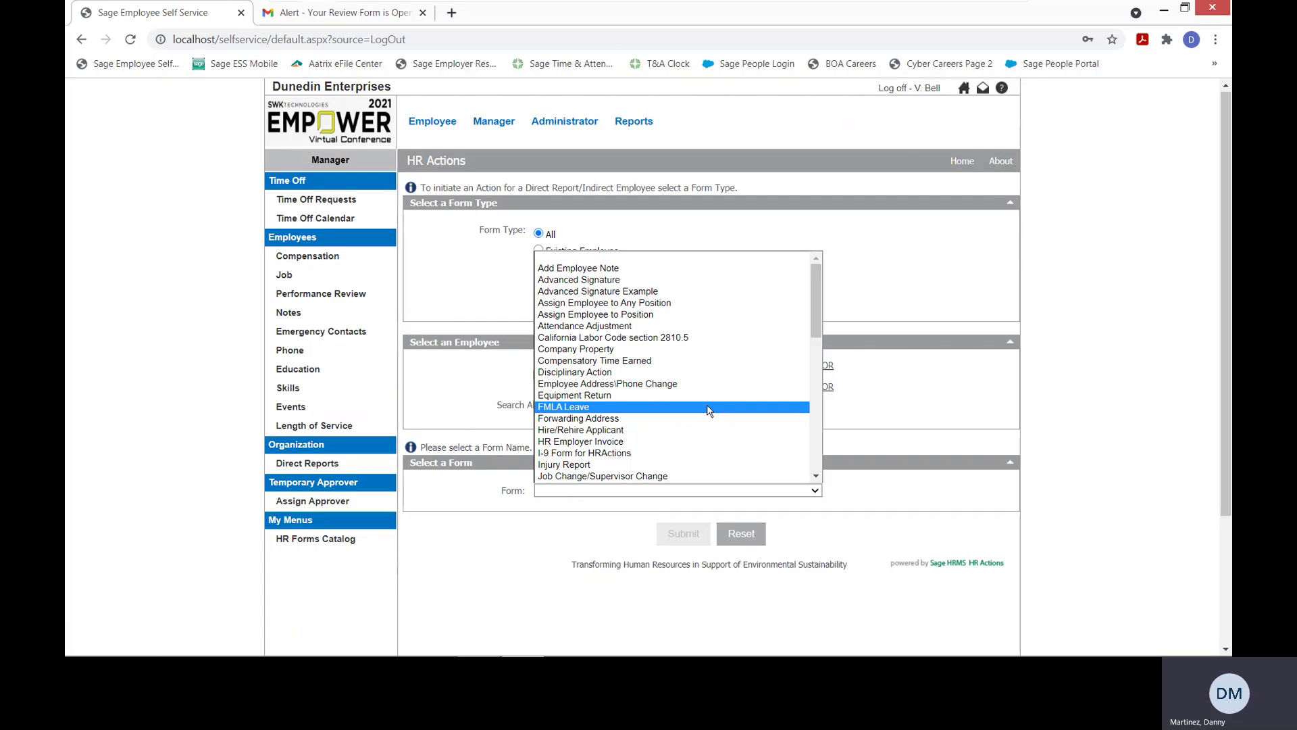
scroll(708, 410, "down", 3)
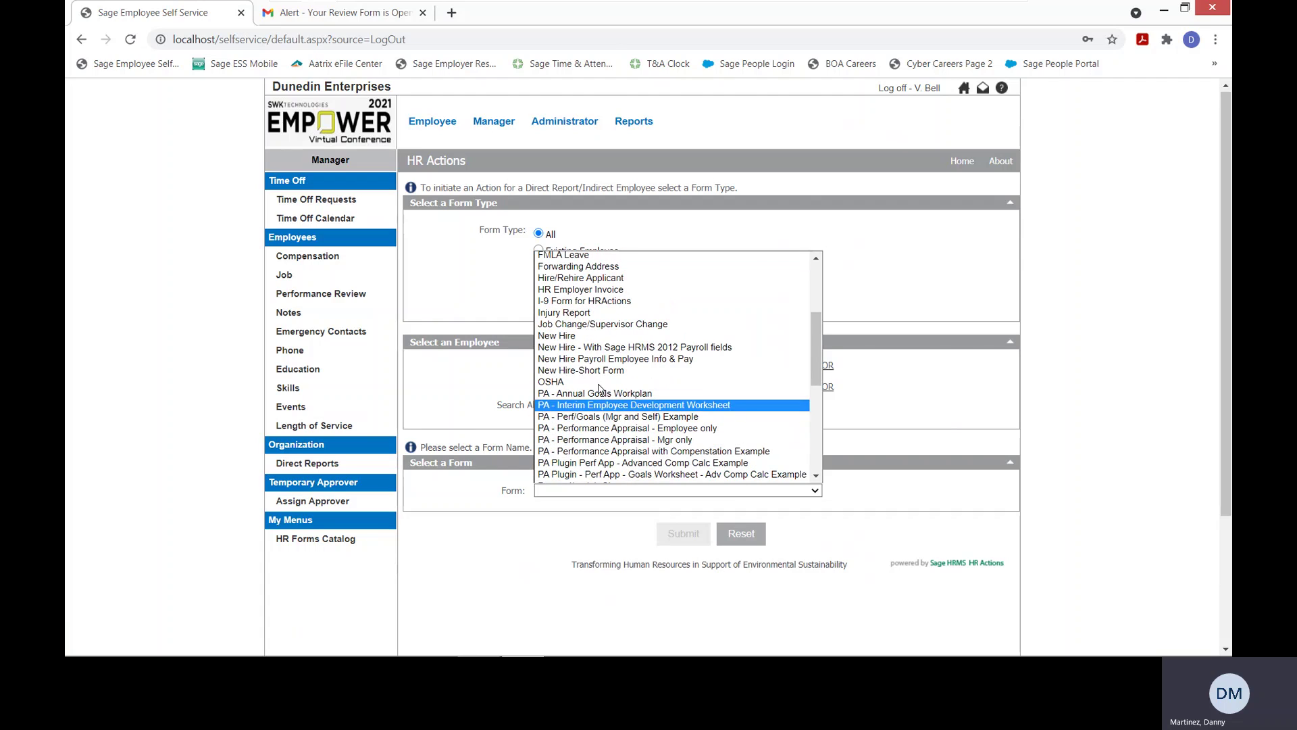
scroll(598, 392, "down", 3)
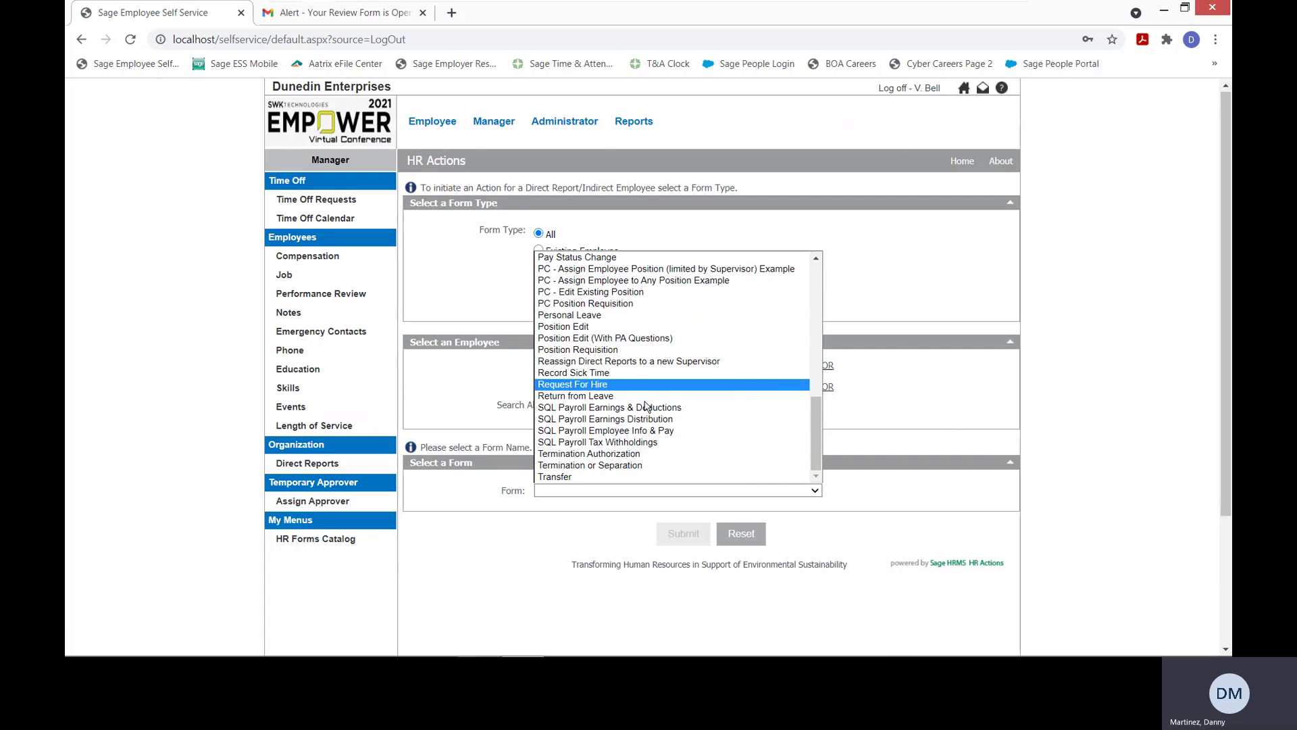
scroll(647, 439, "up", 10)
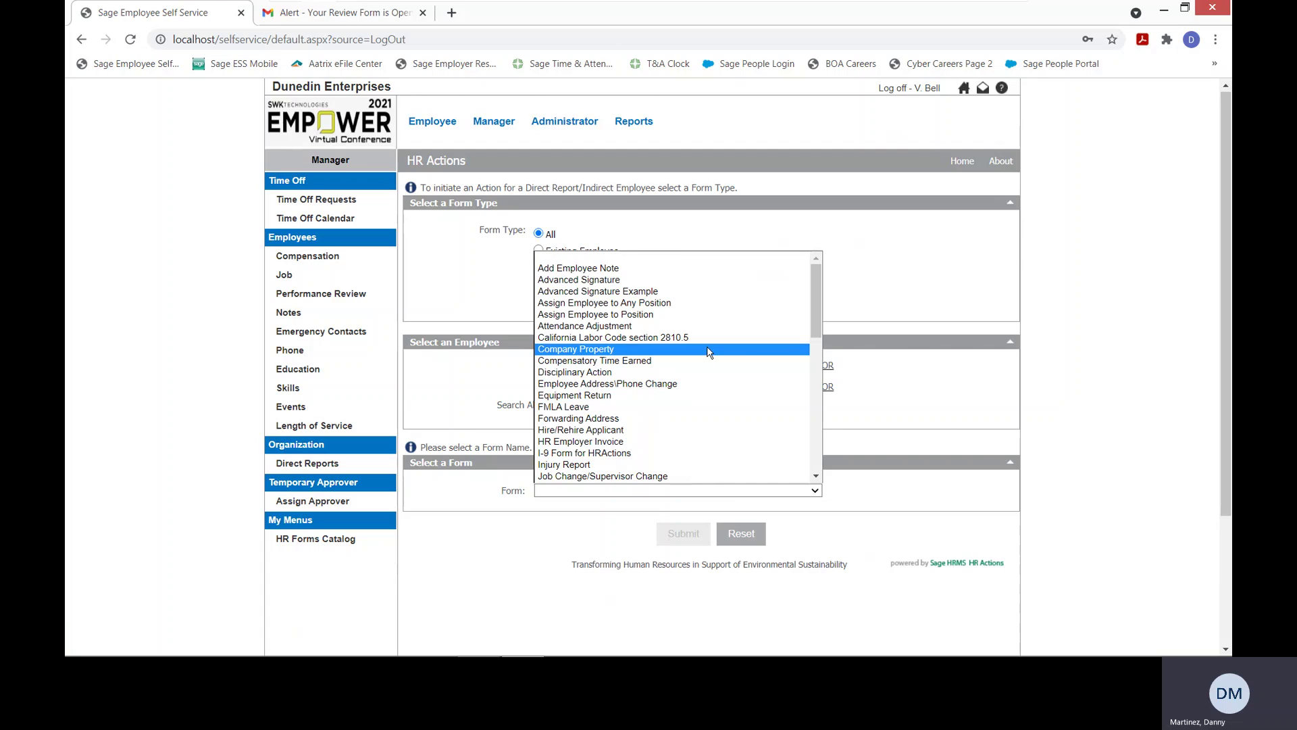
left_click(947, 313)
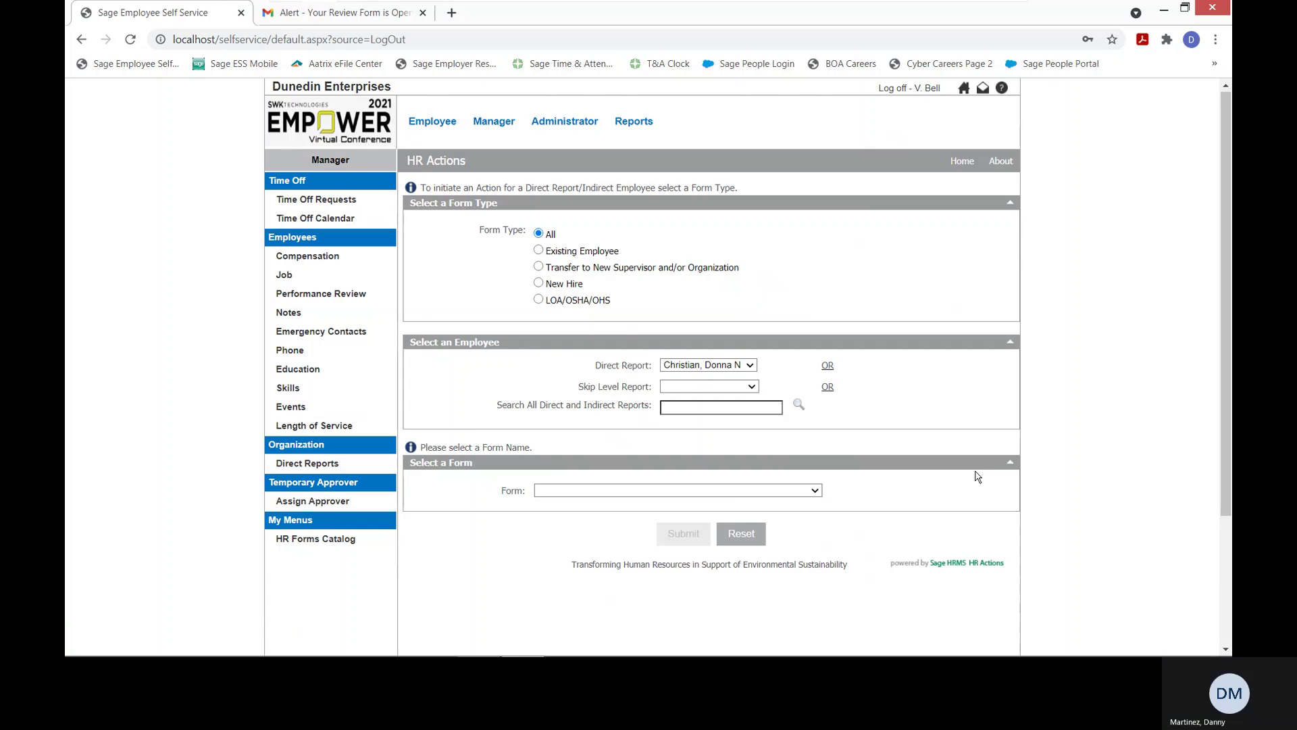
Switch to the employee pages and review their menu sections from Personal through Internal Communications
left_click(427, 128)
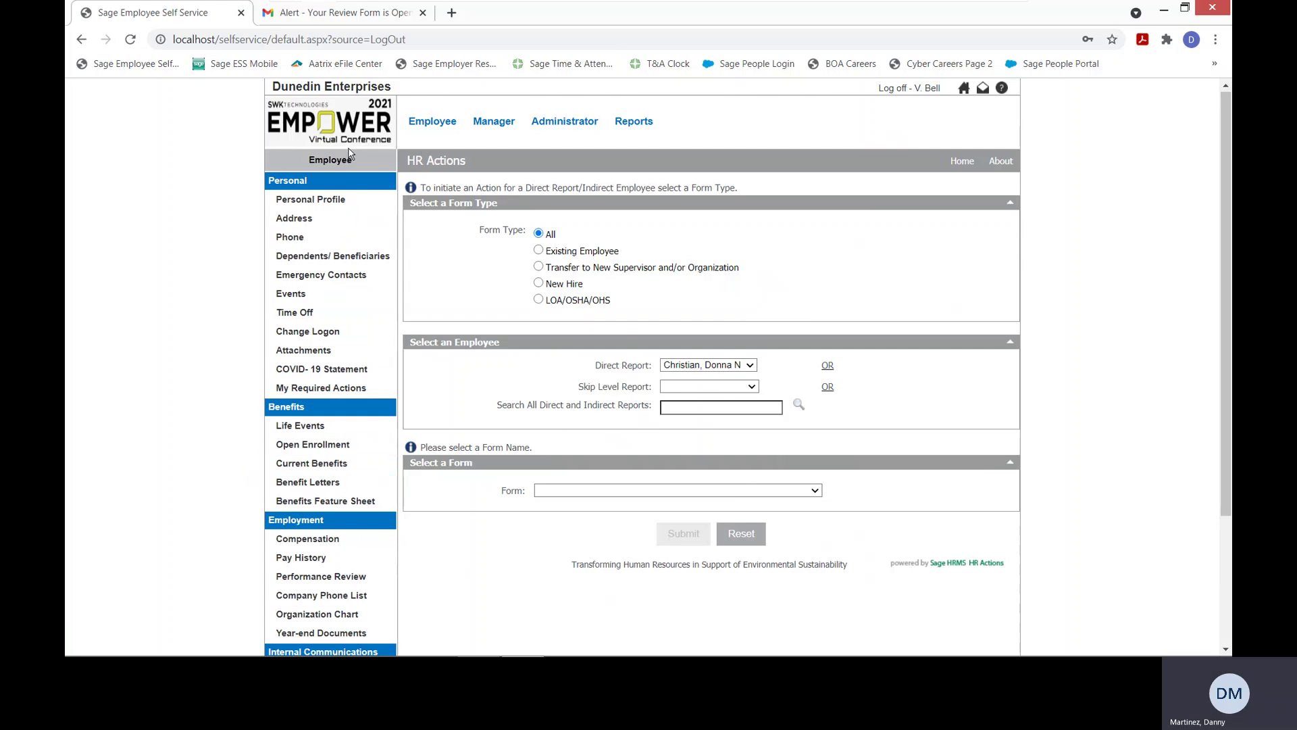
scroll(331, 271, "down", 1)
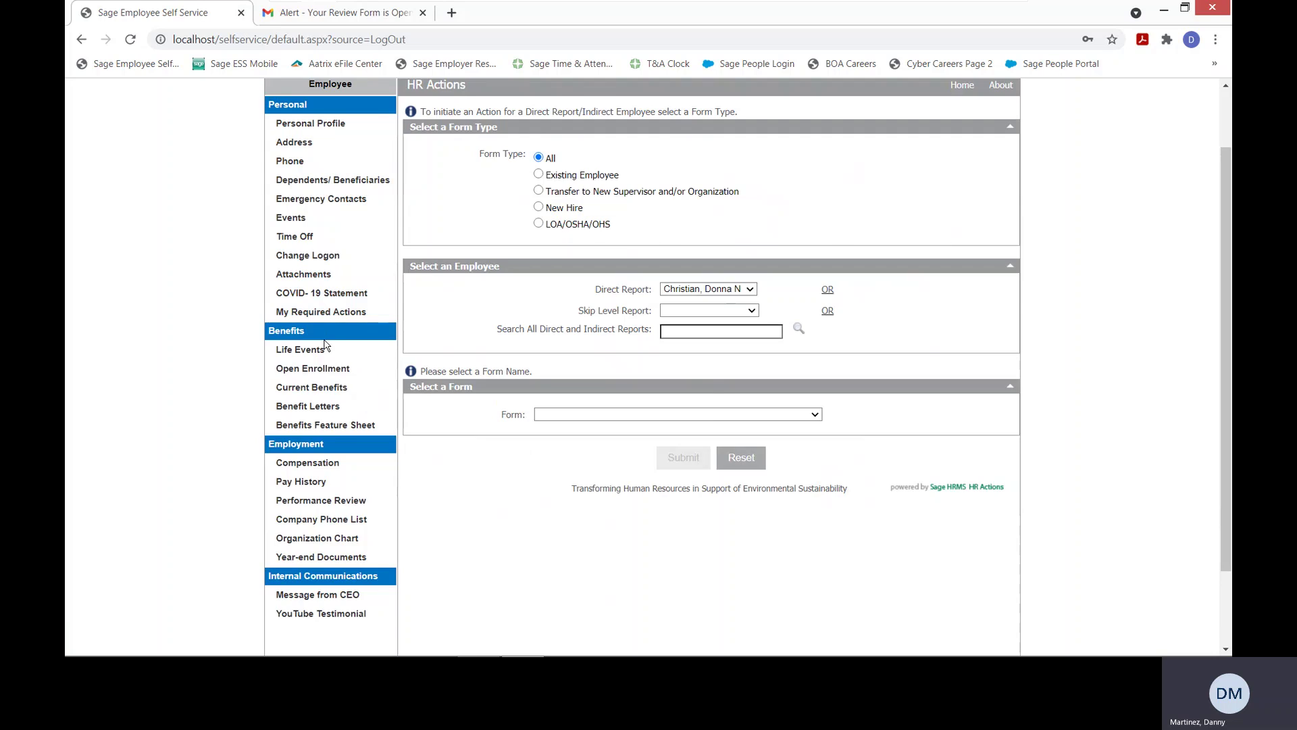
scroll(326, 348, "down", 1)
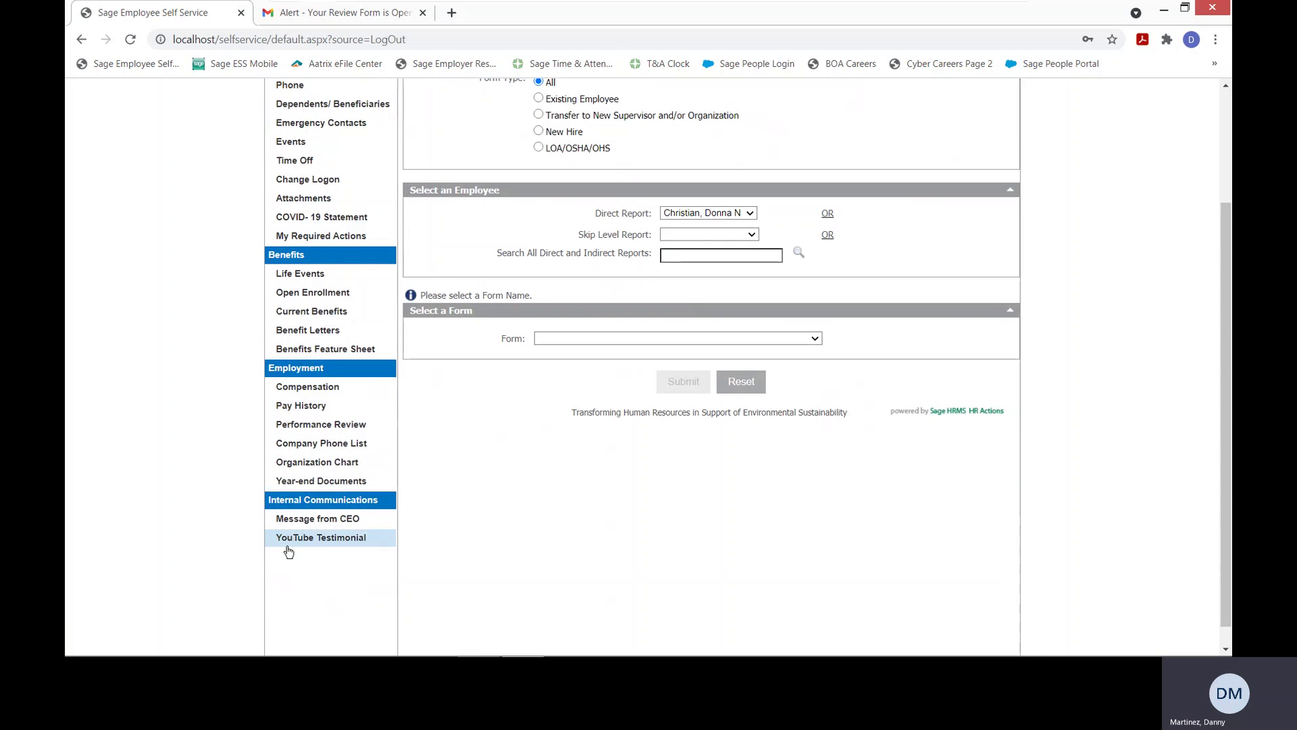
scroll(155, 466, "up", 2)
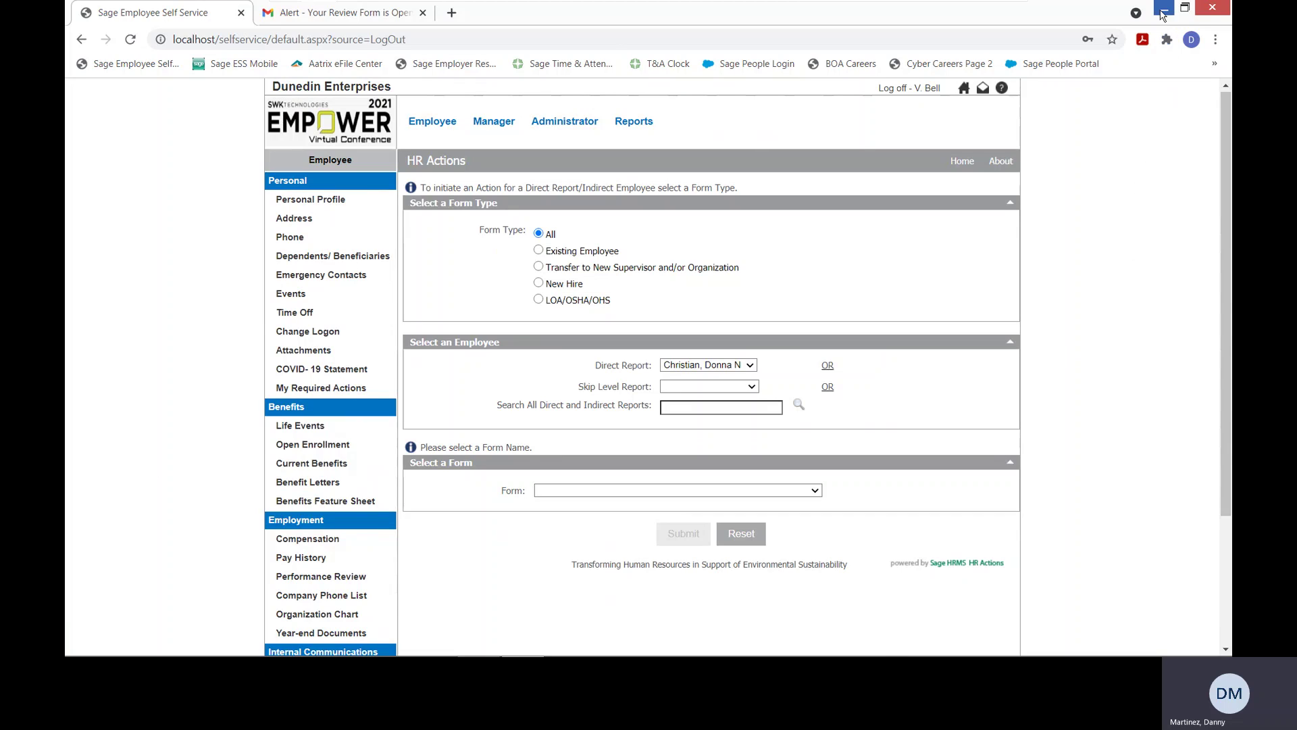
Switch to Sage HRMS and view the employee's HR Status seniority and Employment Eligibility details, returning to Demographics
left_click(1164, 9)
left_click(478, 643)
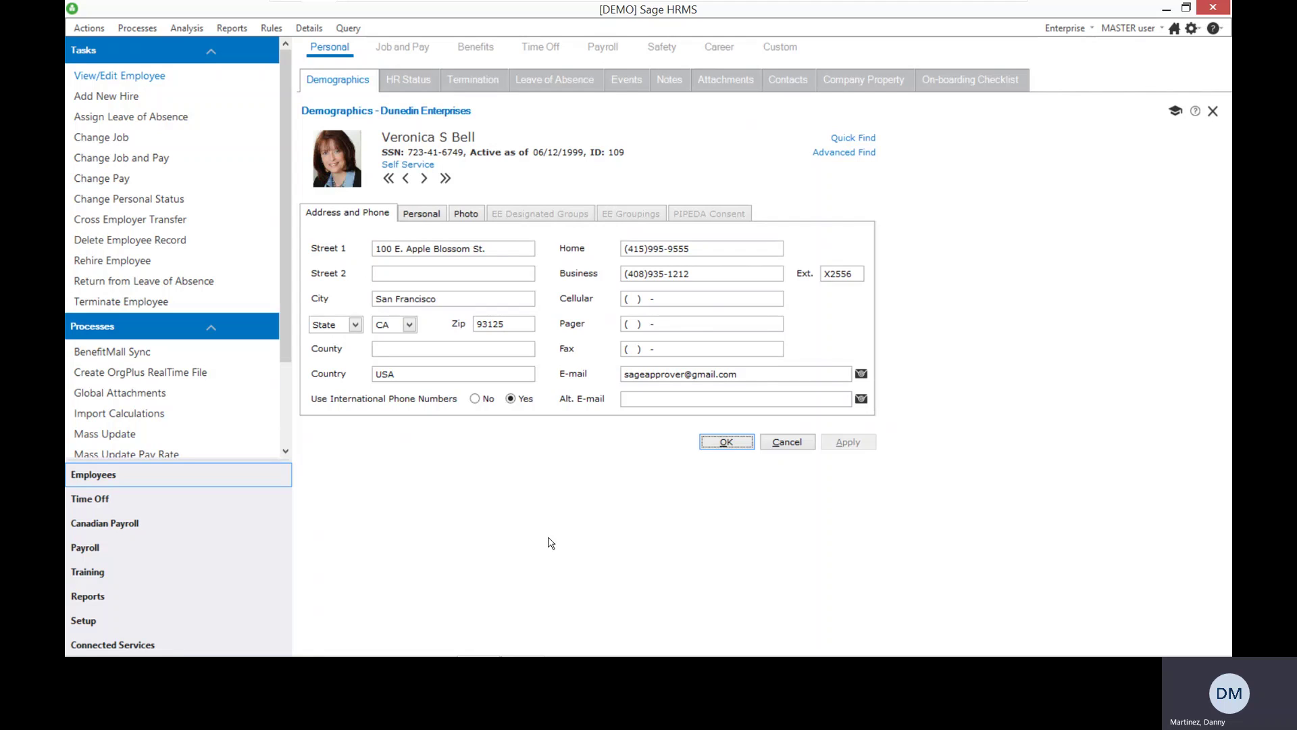
left_click(425, 85)
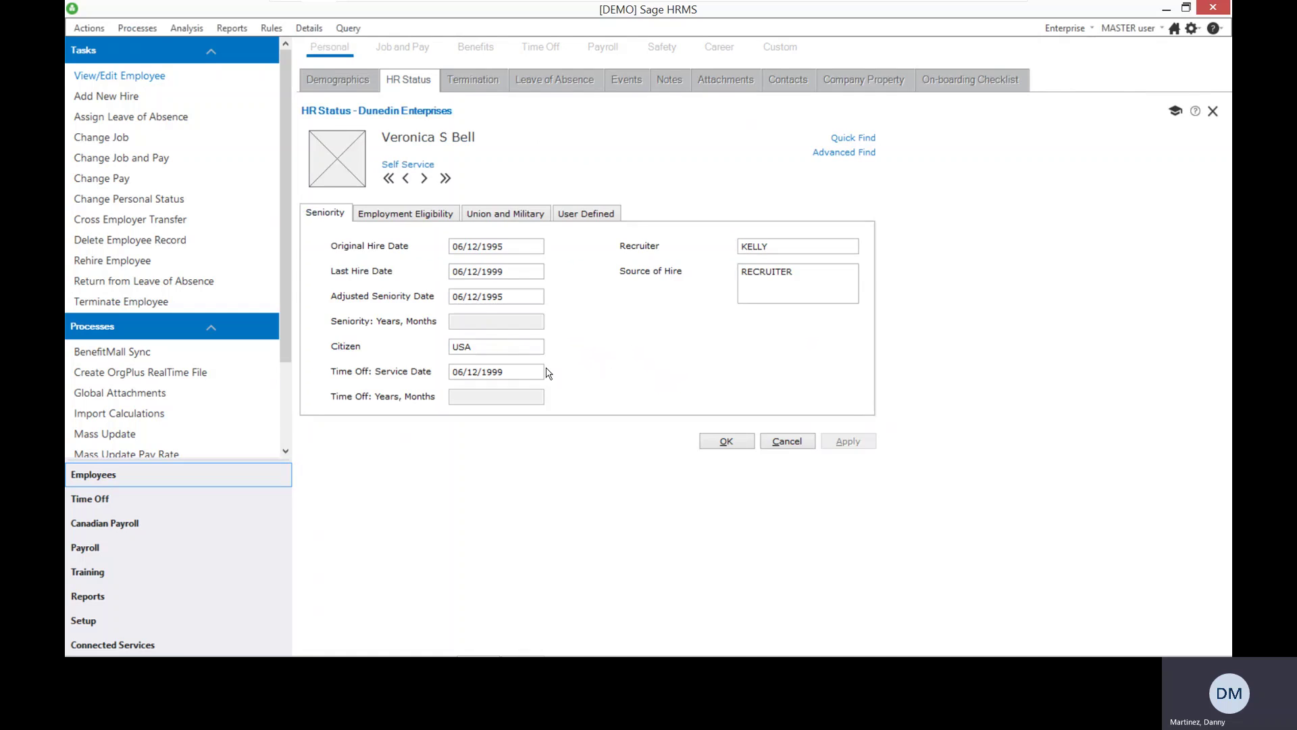
left_click(383, 215)
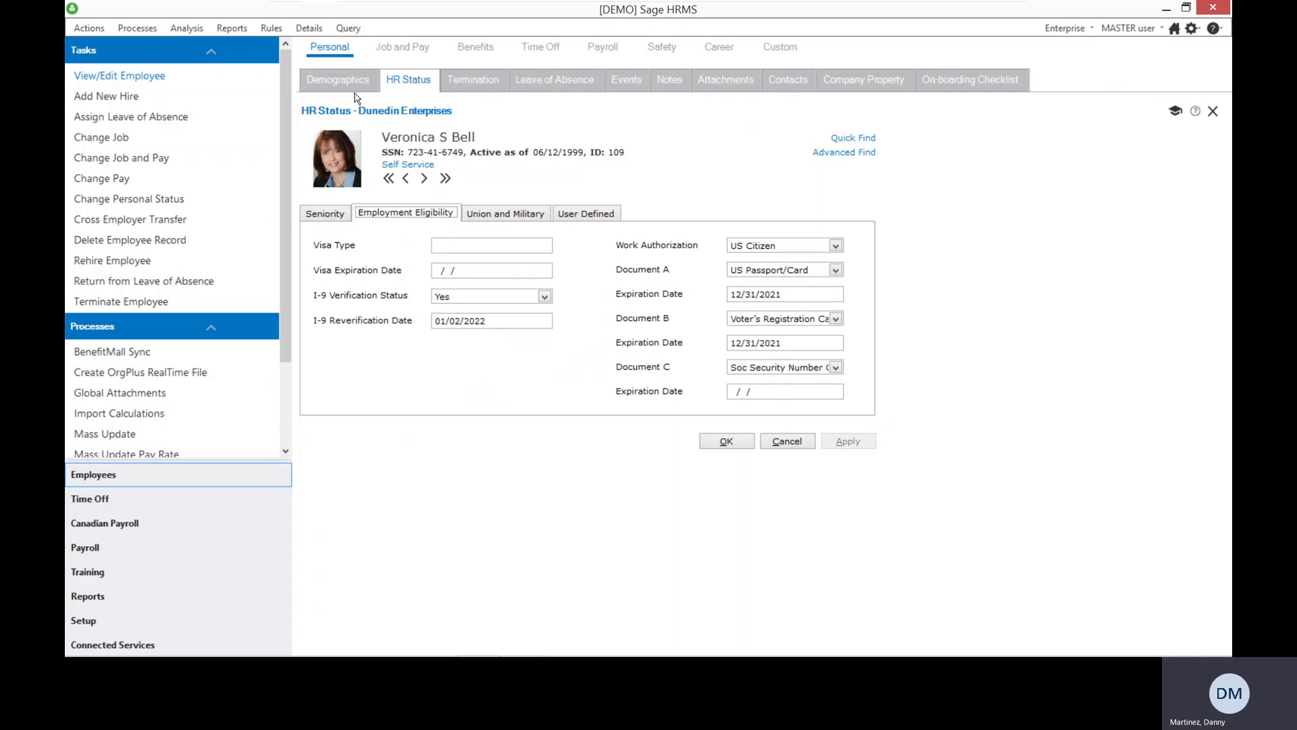
left_click(341, 83)
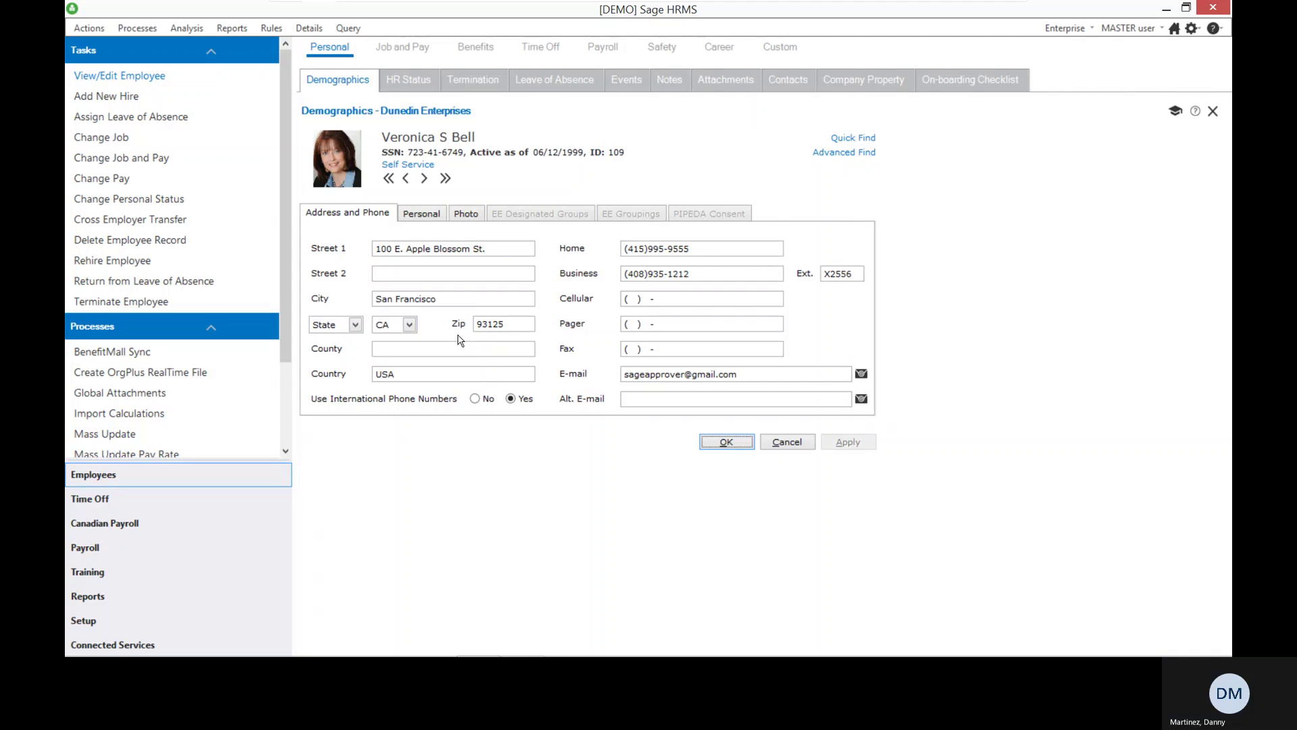
View the employee's current pay and current job details under Job and Pay
left_click(423, 52)
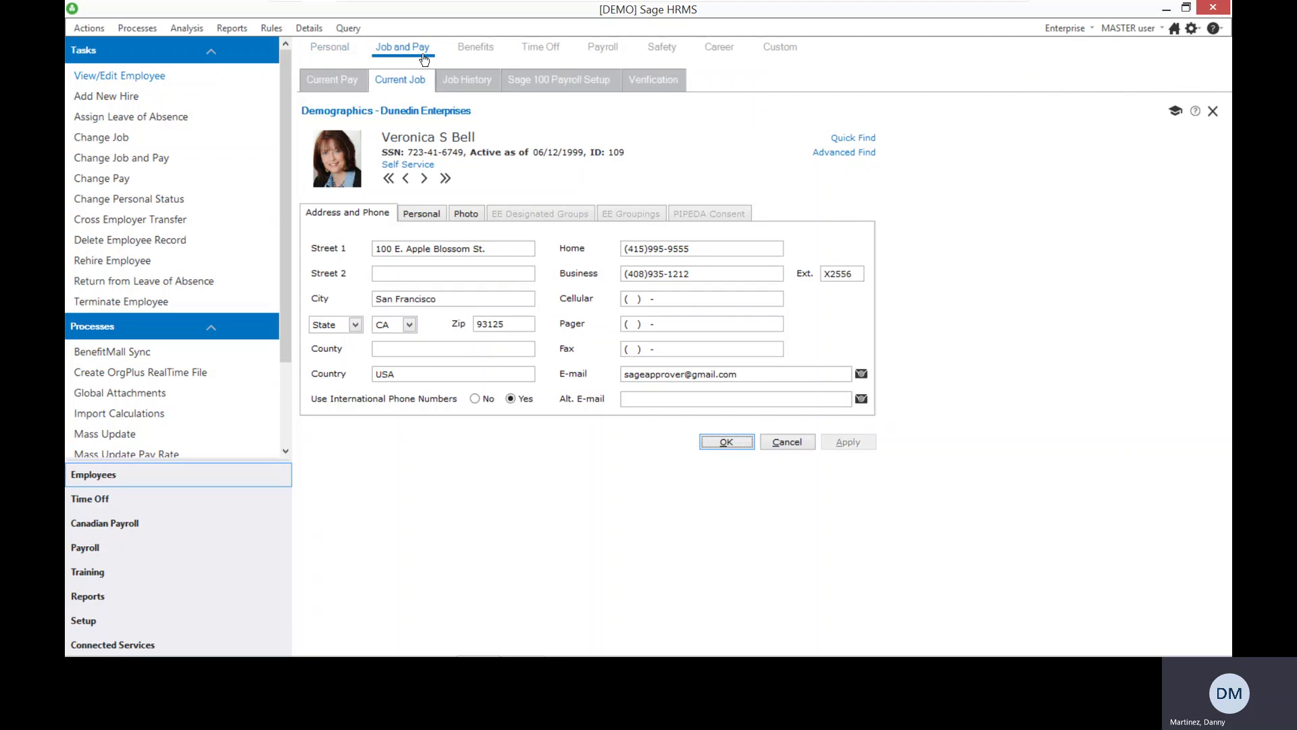
left_click(338, 82)
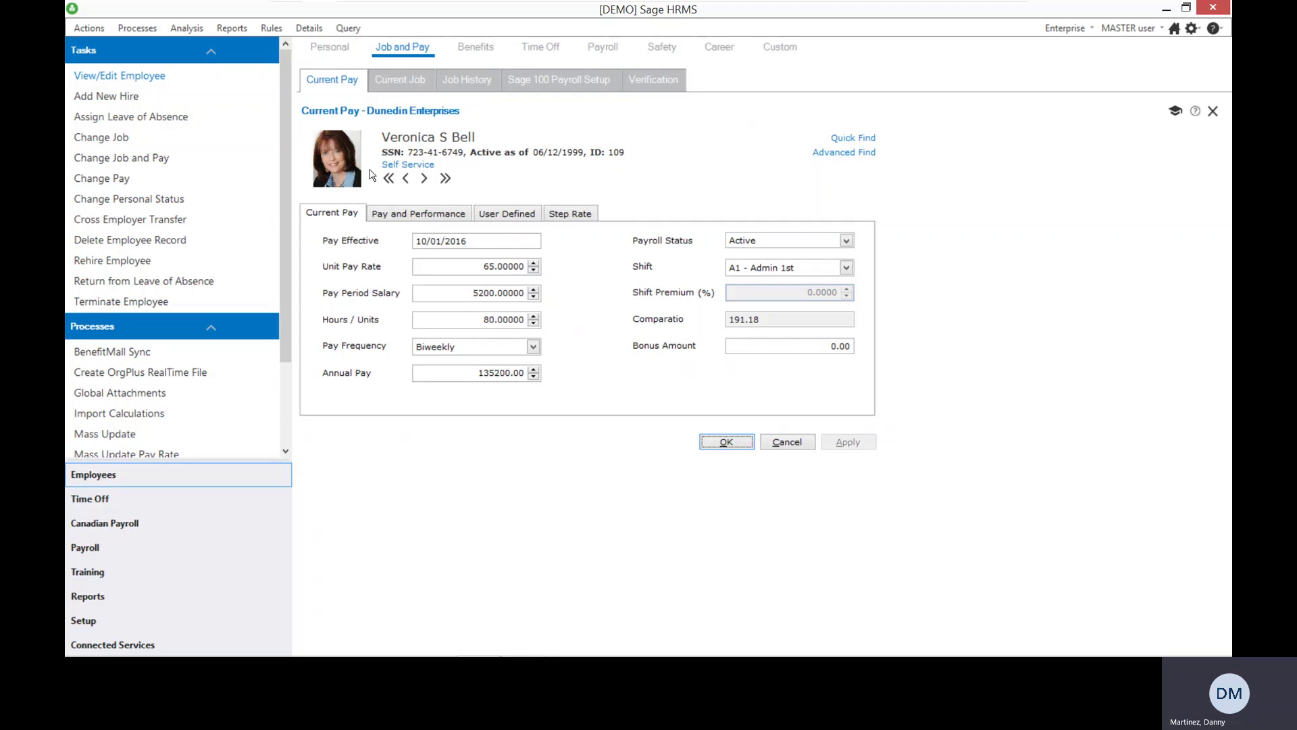
left_click(410, 80)
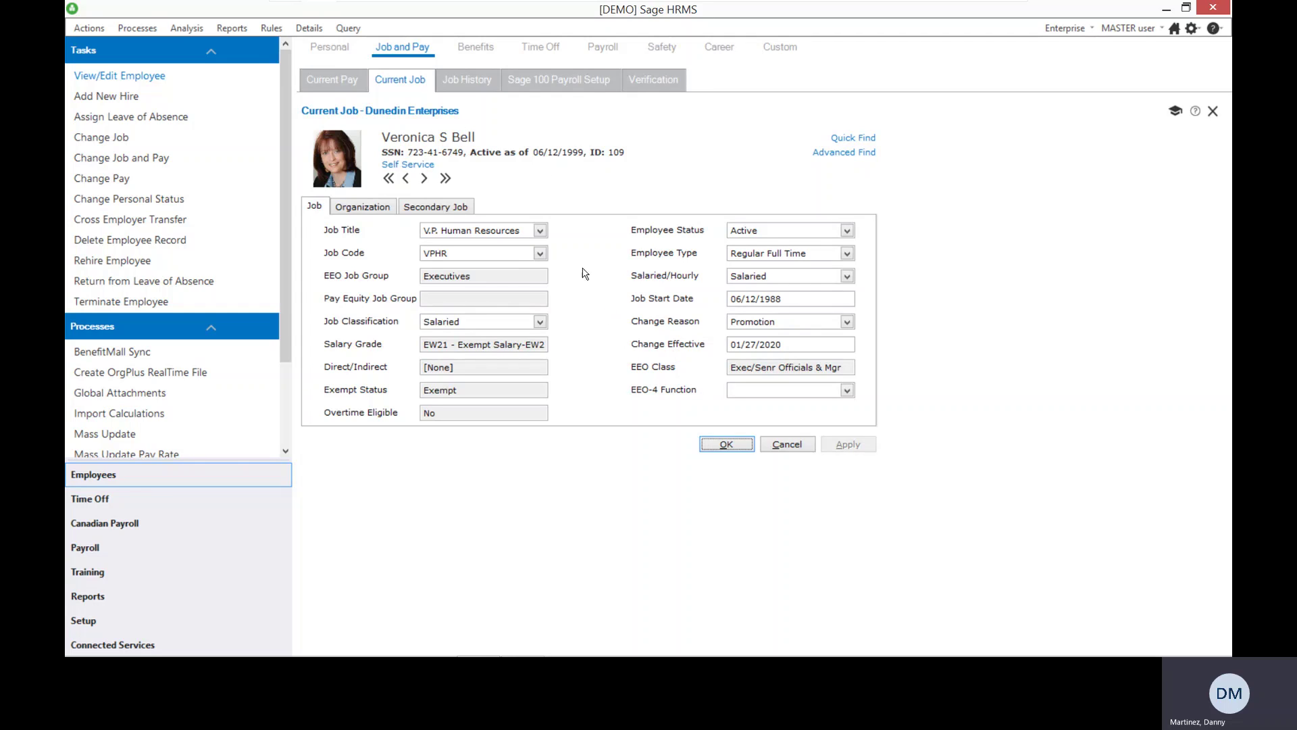
Examine the employee's job history from the newest to the oldest record and view the Sage 100 Payroll Setup
left_click(477, 87)
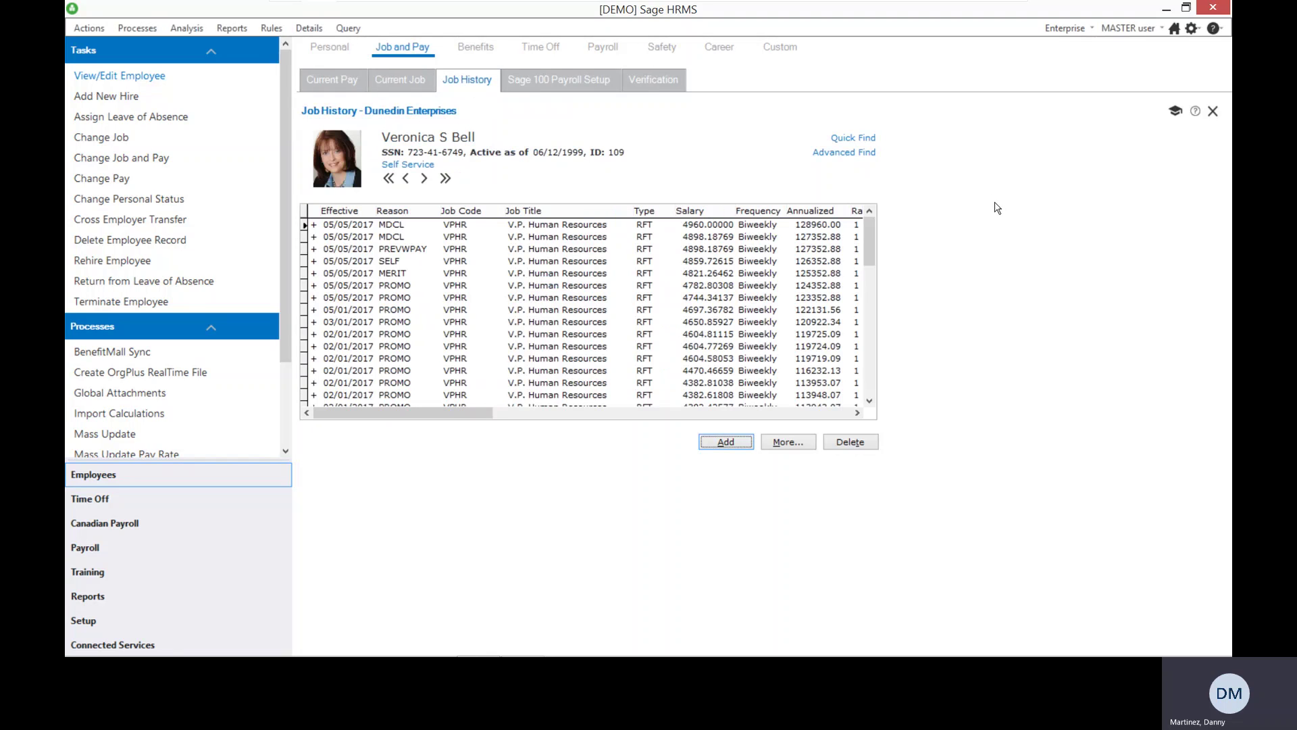
left_click_drag(870, 238, 870, 373)
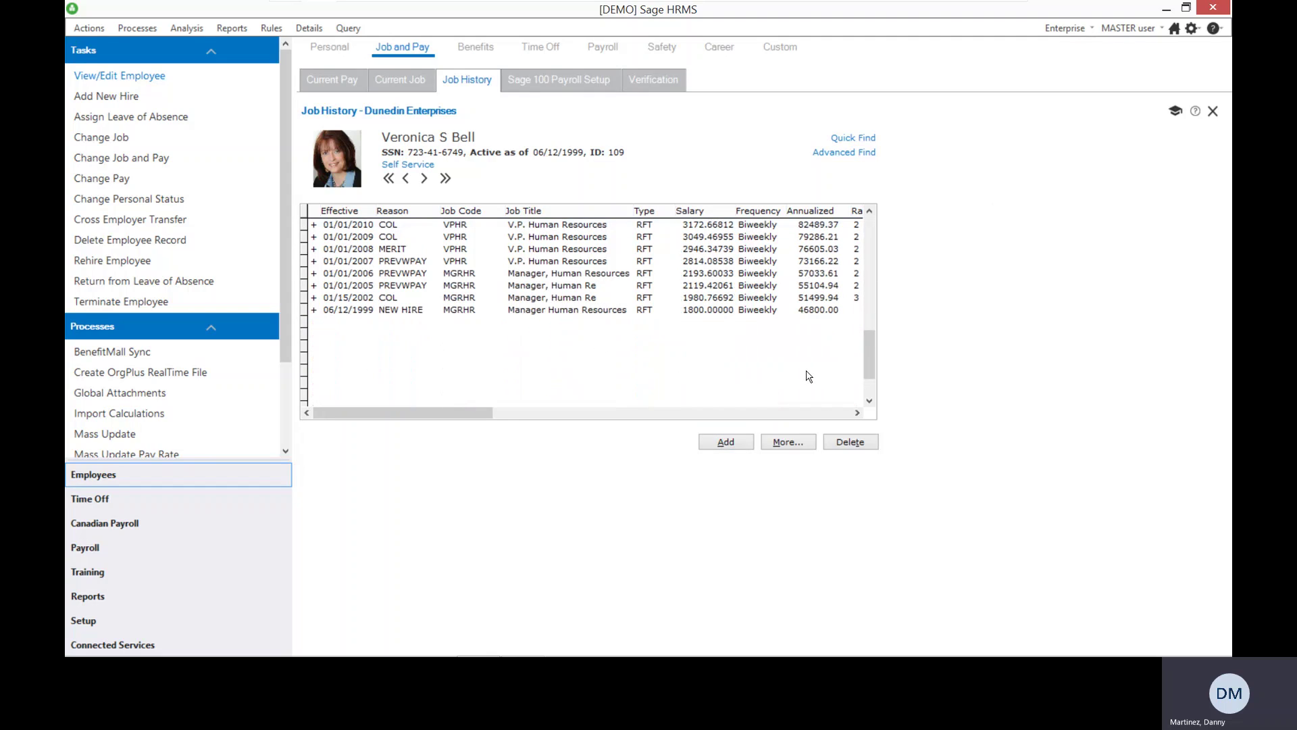
scroll(808, 376, "up", 2)
scroll(809, 376, "up", 4)
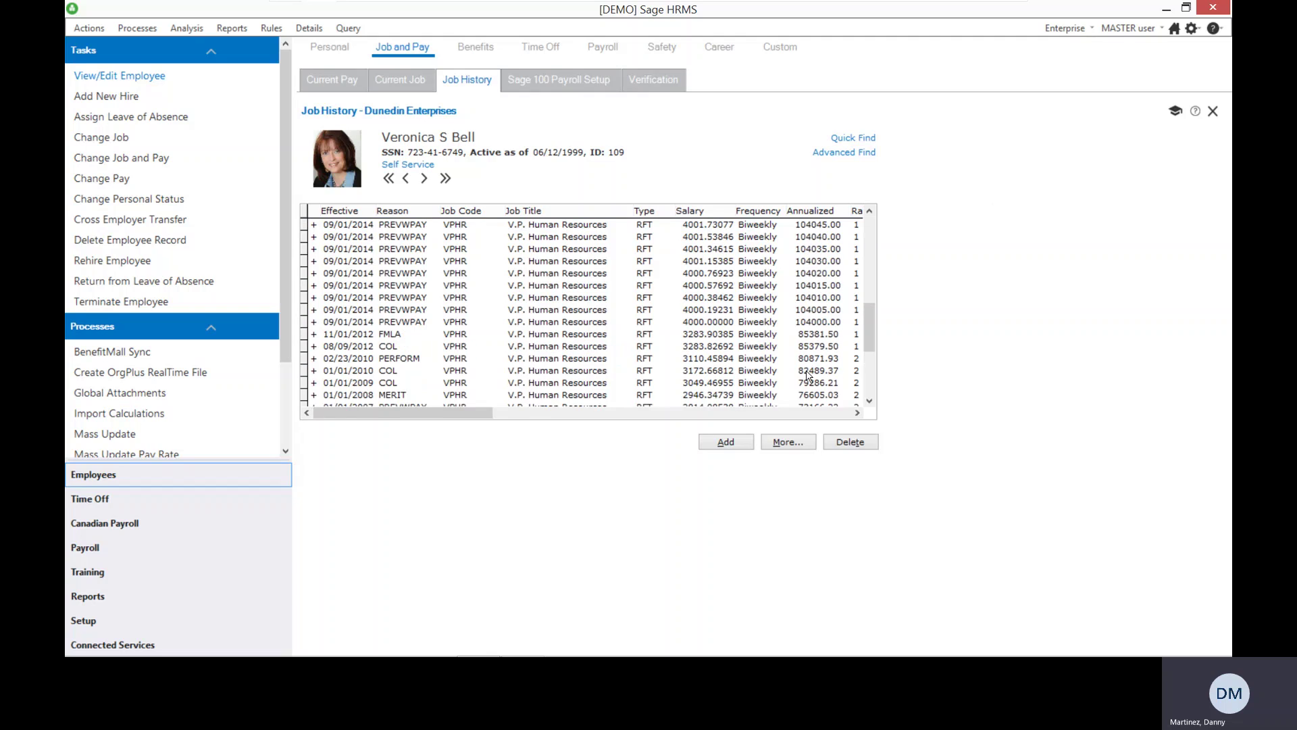
scroll(807, 375, "up", 10)
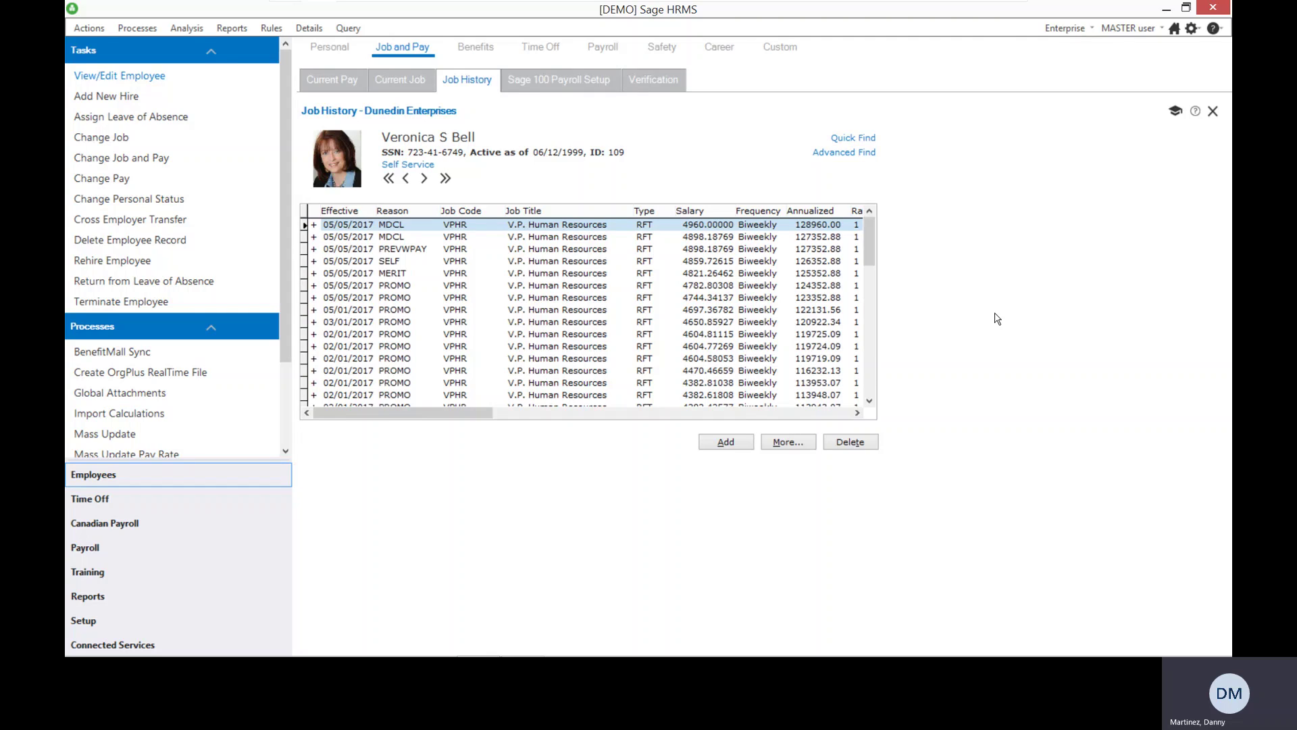
left_click(546, 88)
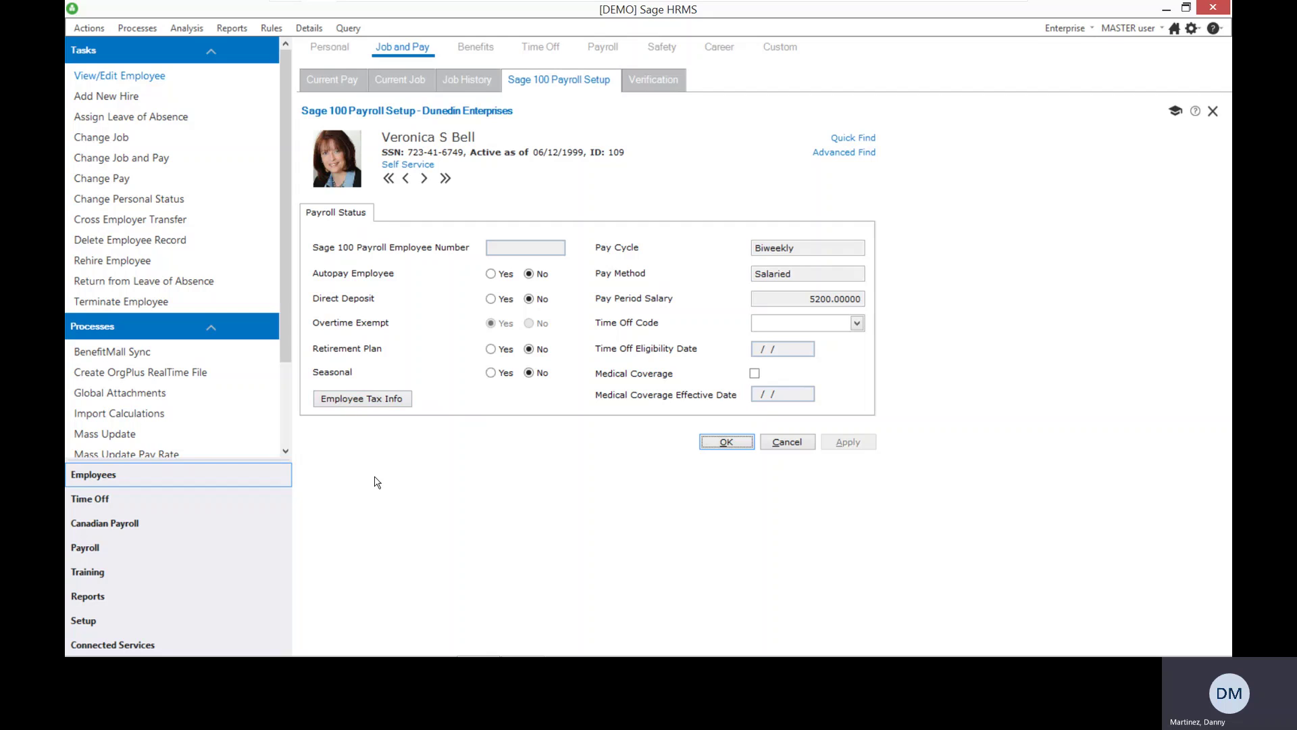
Preview the Reviews Due compensation report for salary reviews in all months of 2021, and close the preview
left_click(98, 599)
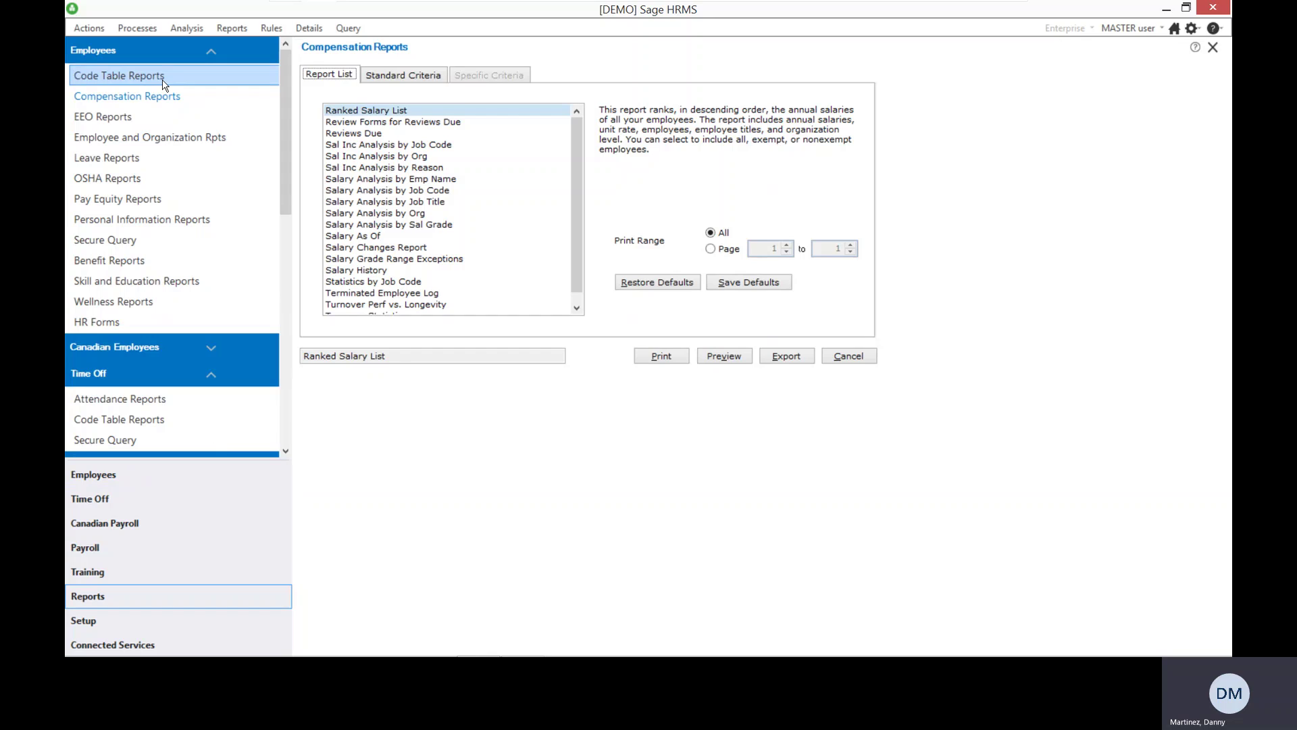
left_click(161, 98)
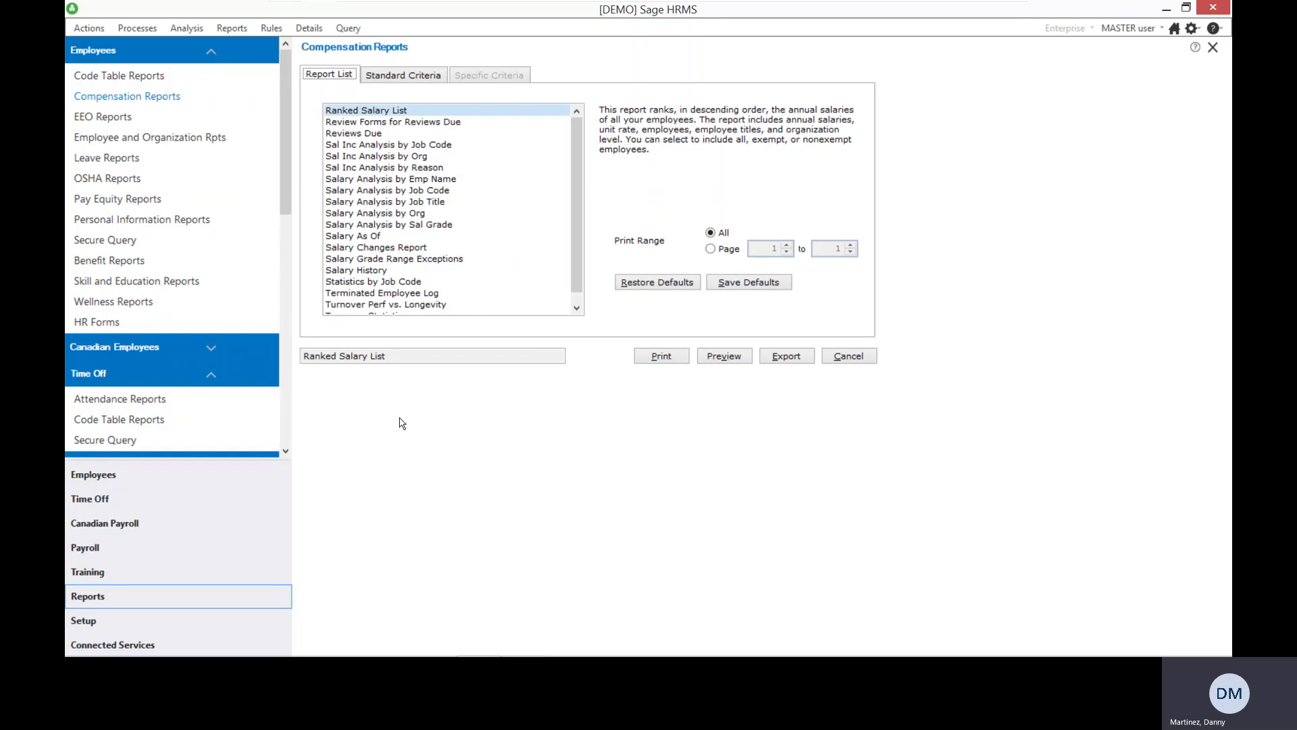
left_click(373, 134)
left_click(485, 76)
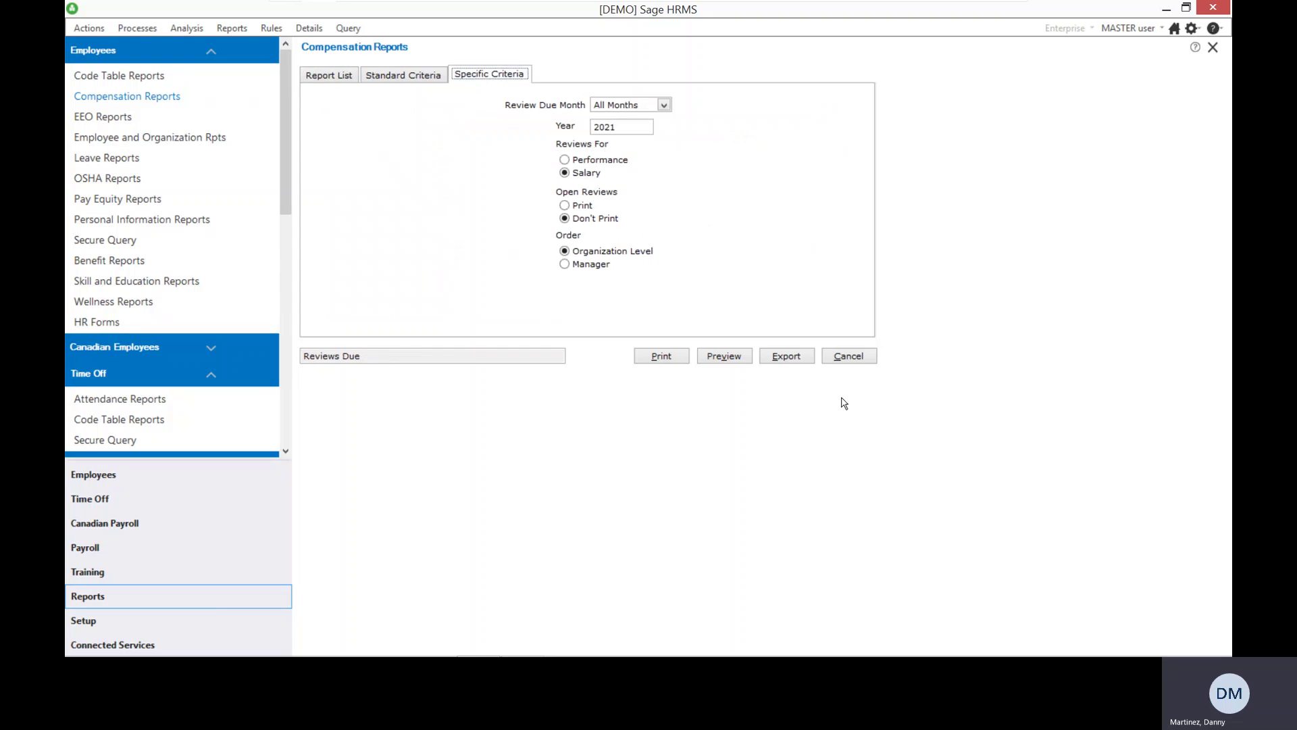
left_click(724, 356)
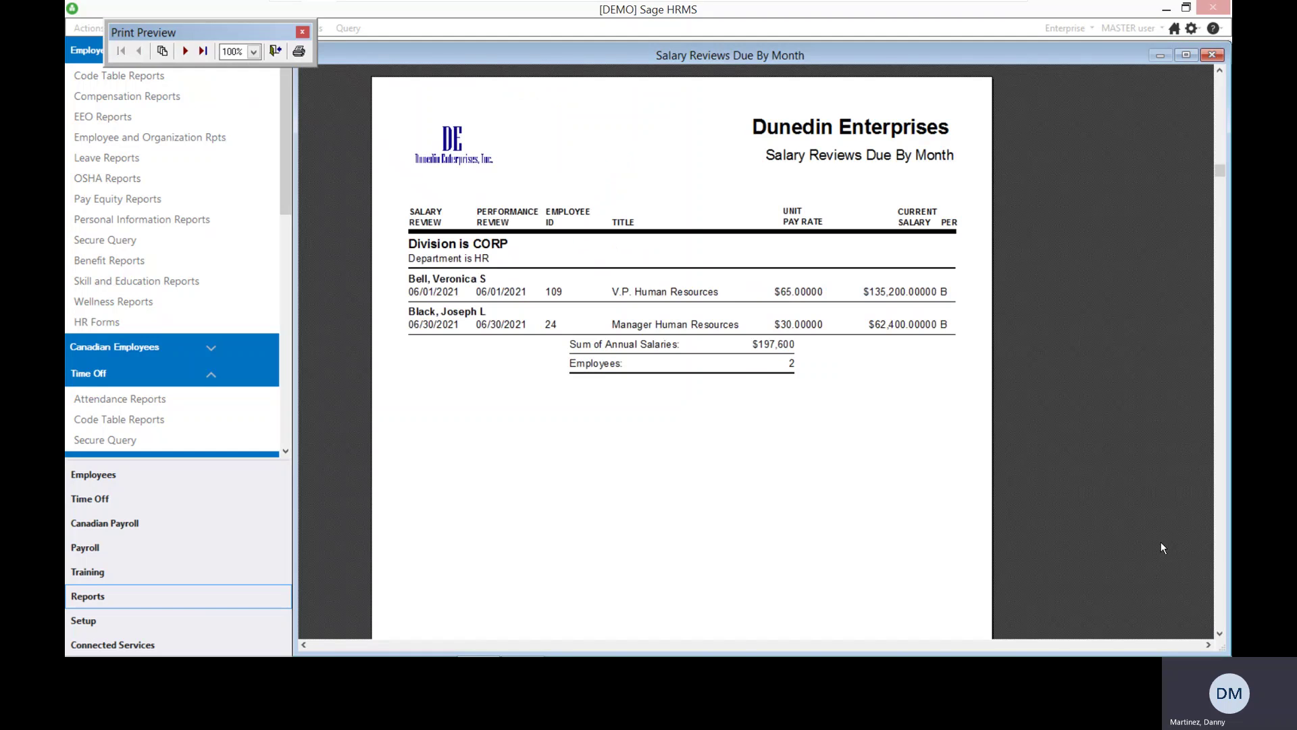
left_click(303, 34)
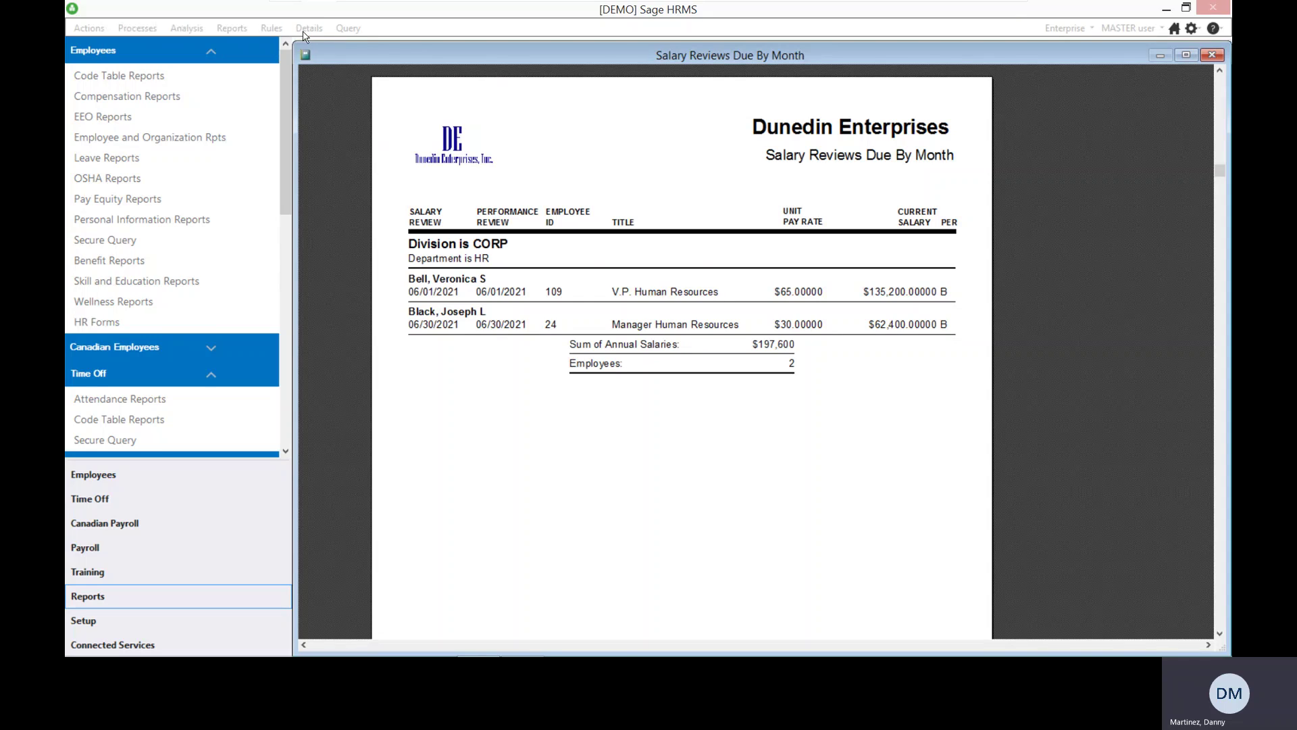
left_click(1215, 58)
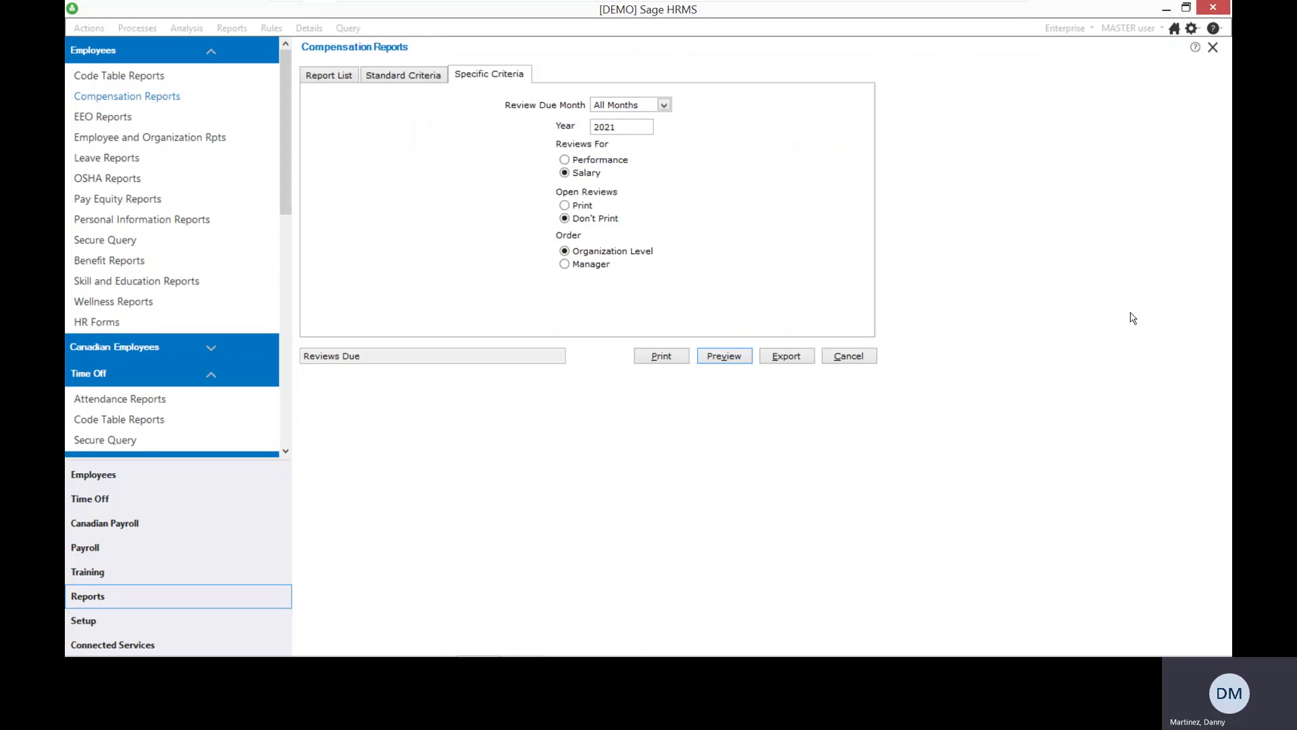
View the lists of available Benefit Reports and OSHA Reports
left_click(161, 264)
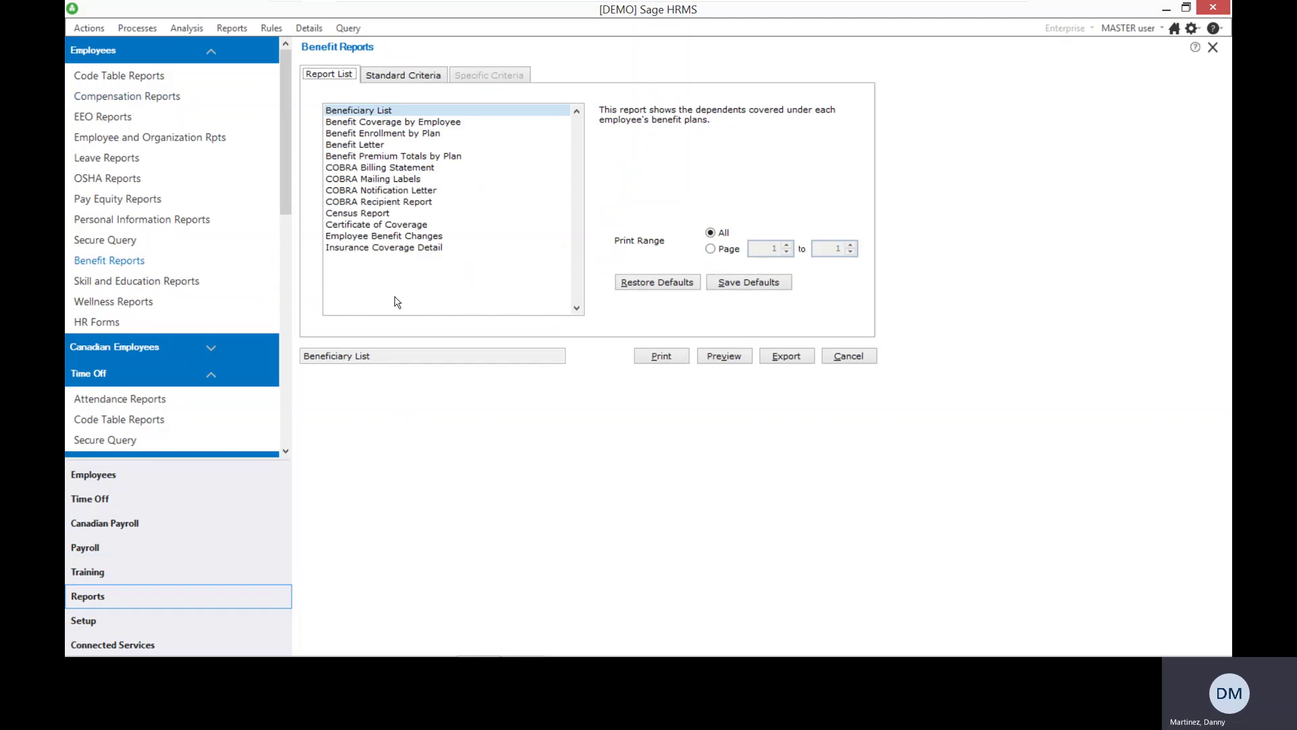
left_click(142, 181)
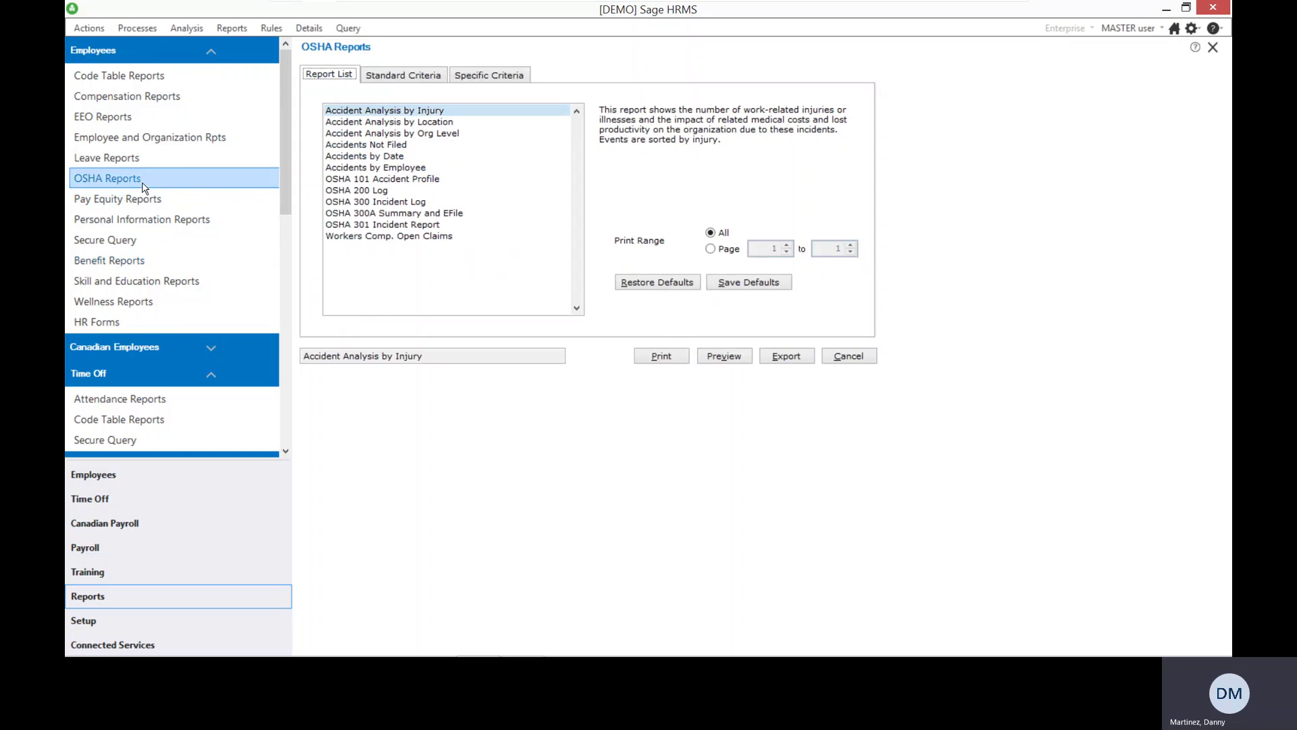